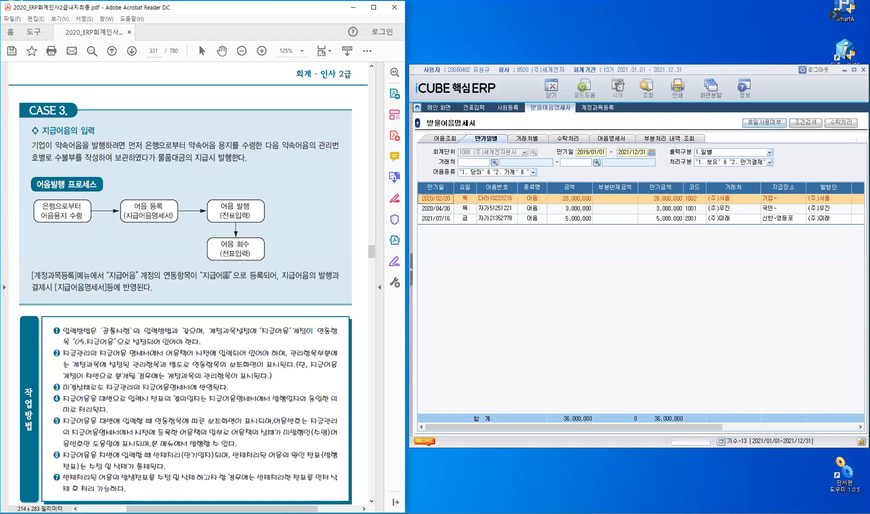
Bring up the 지급어음(수령) practice example on page 332 of the PDF textbook.
scroll(226, 320, down, 5)
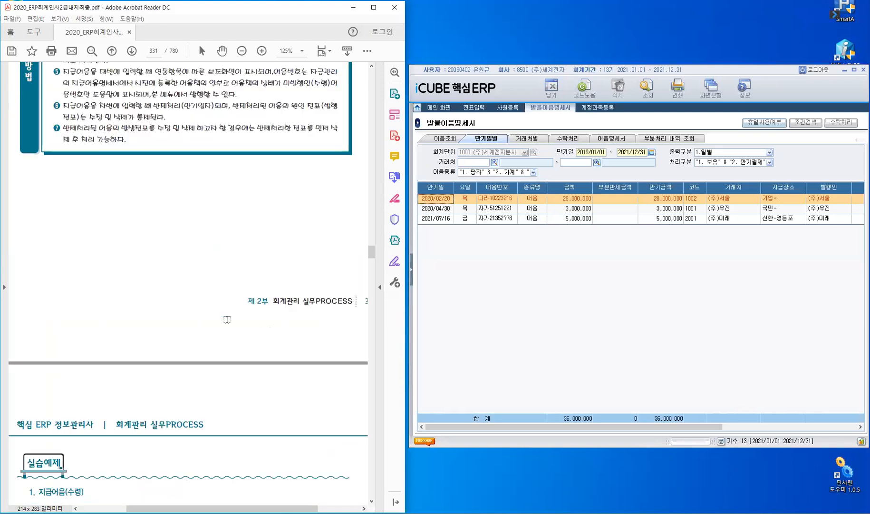
scroll(227, 319, down, 3)
scroll(227, 319, down, 3)
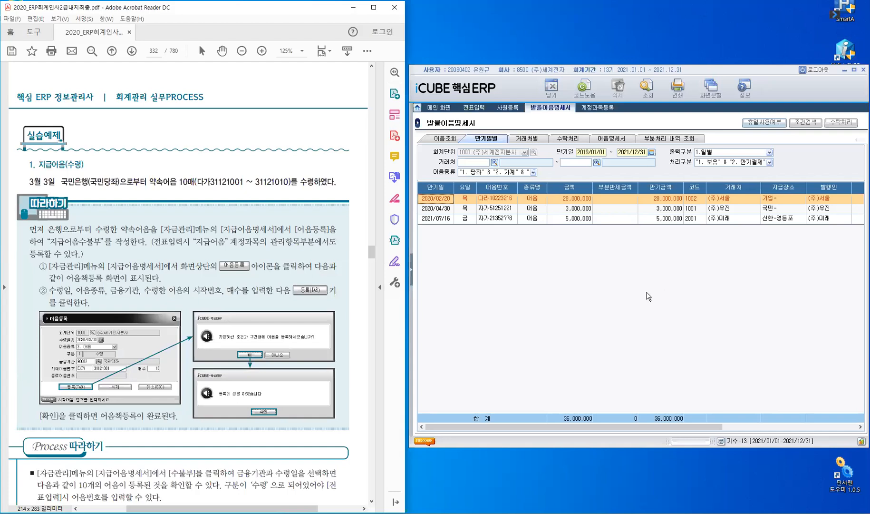
Switch to iCUBE 핵심ERP and close the 받을어음명세서 and 사원등록 windows.
click(572, 128)
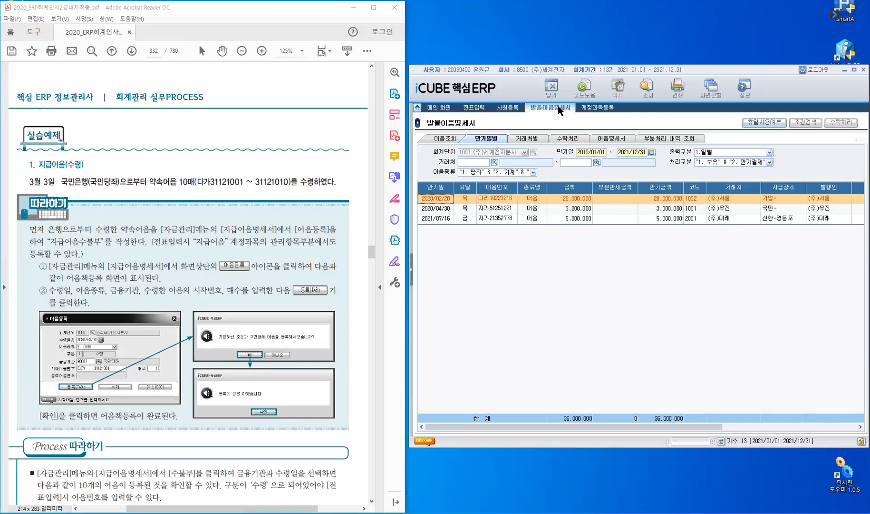
right_click(558, 106)
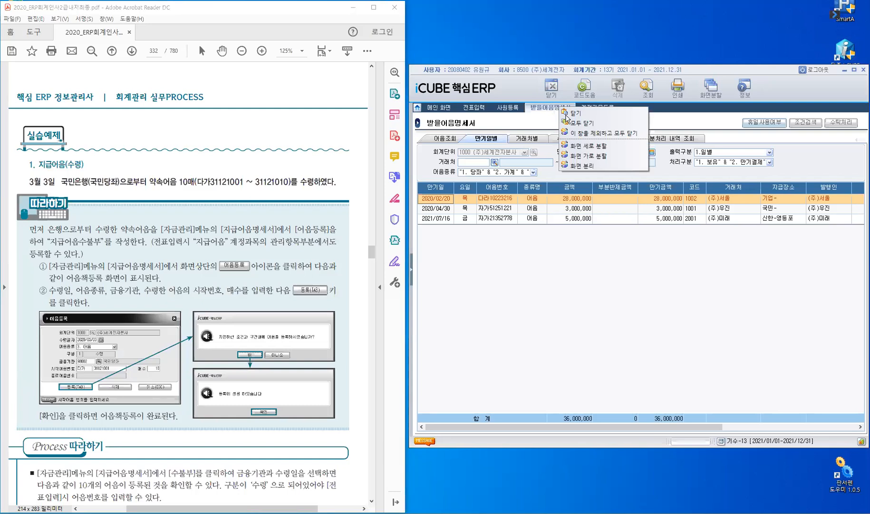
click(609, 337)
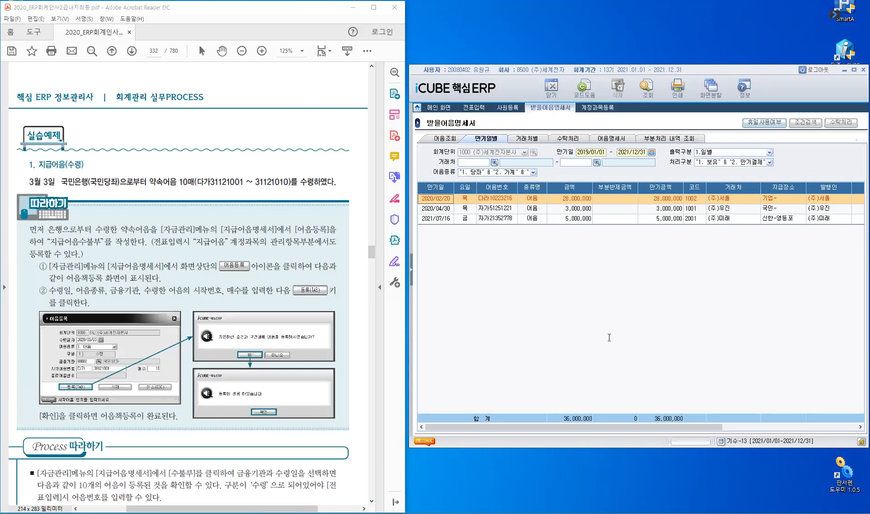
key(Escape)
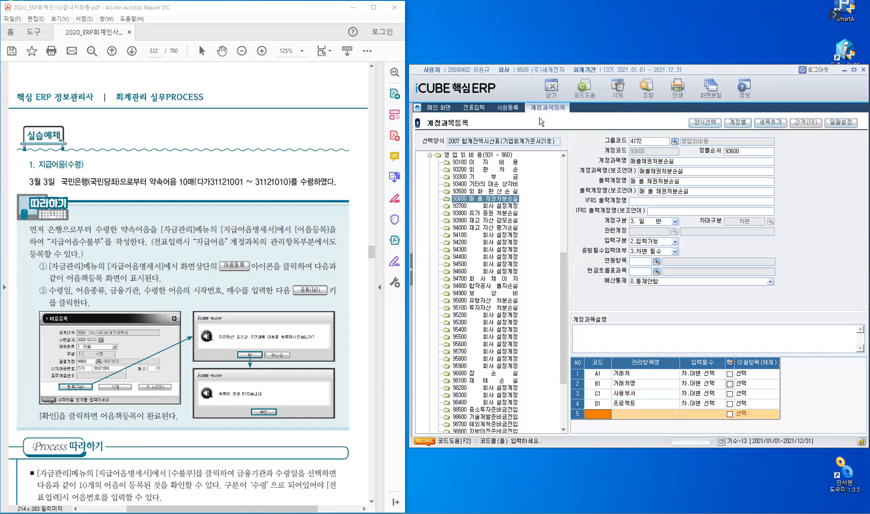
click(508, 109)
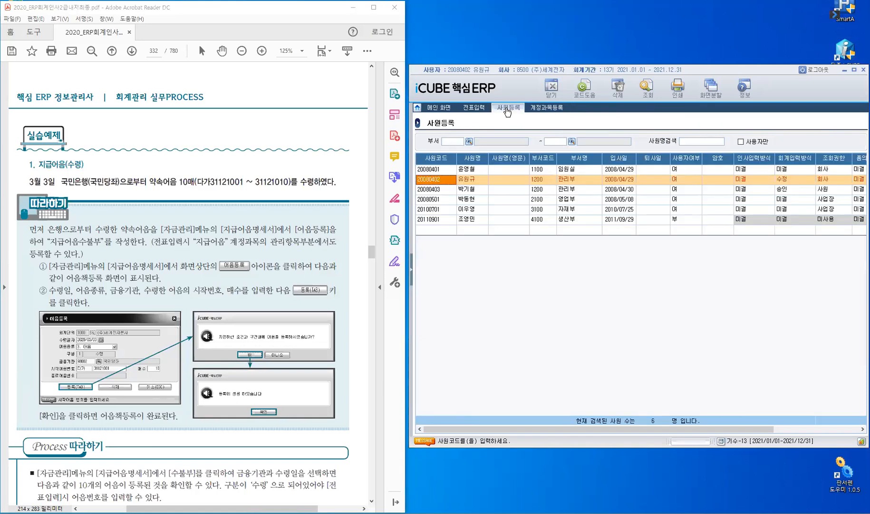
right_click(507, 110)
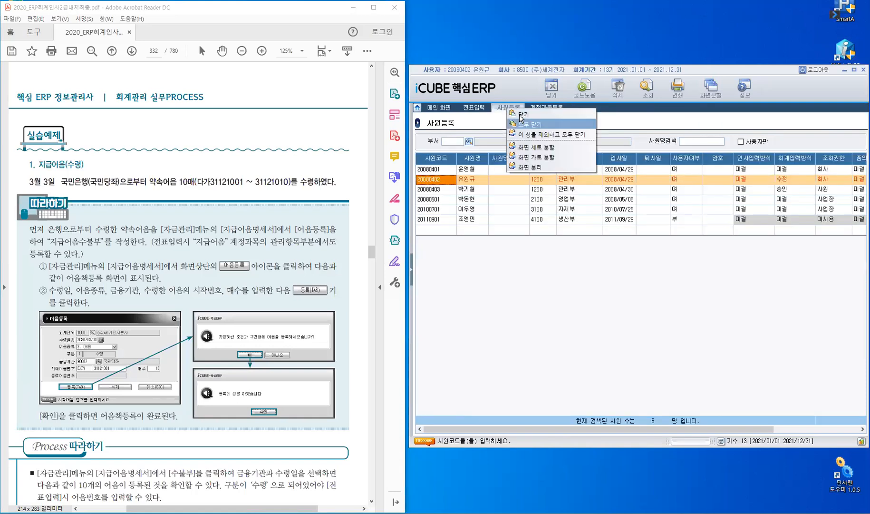
click(524, 115)
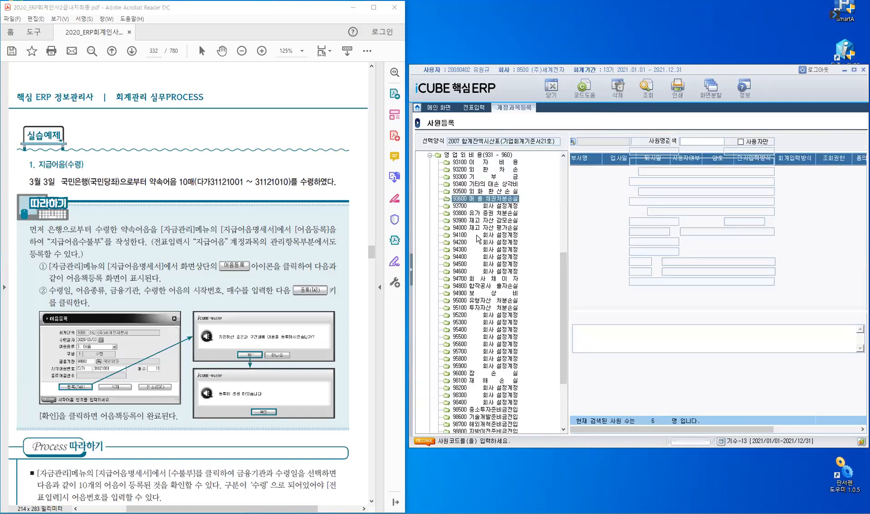
Open 지급어음명세서 from the 자금관리 group of 회계관리.
click(412, 272)
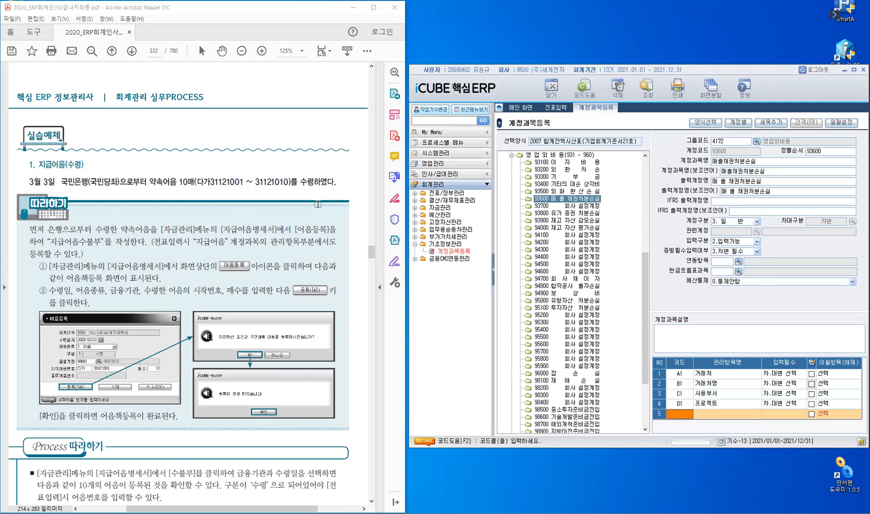
click(557, 110)
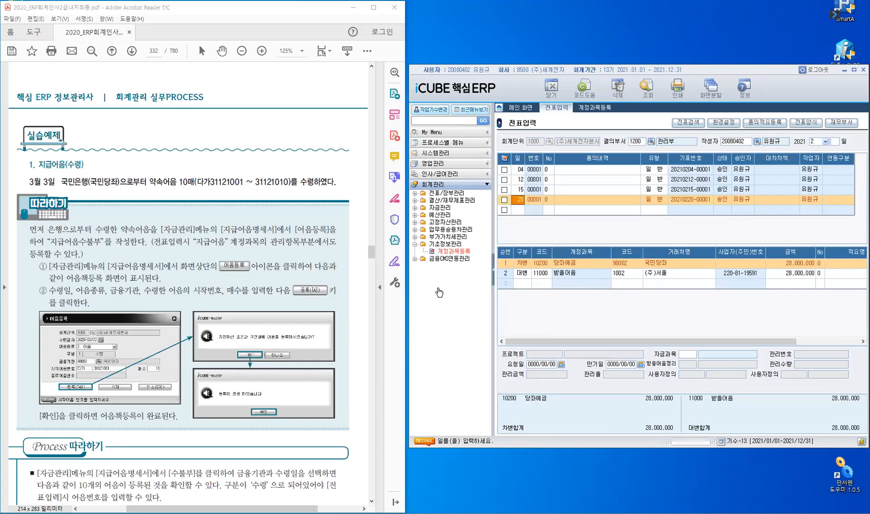
click(415, 248)
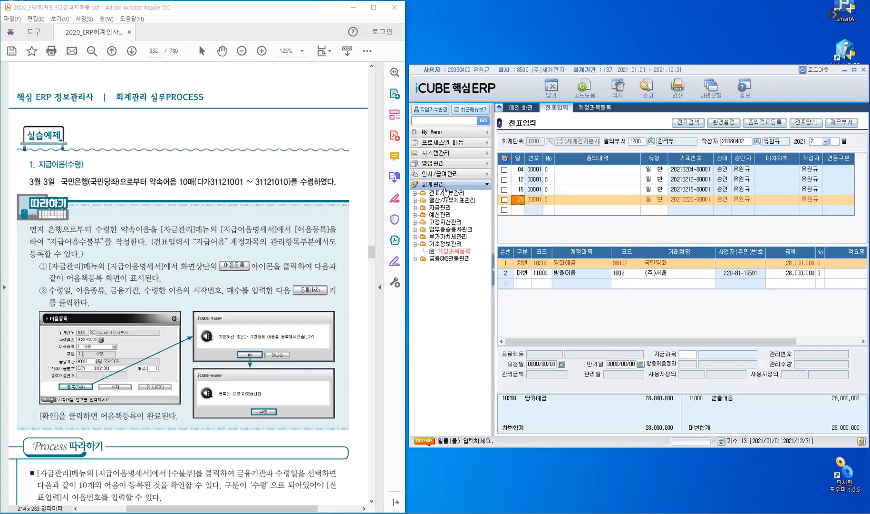
click(445, 208)
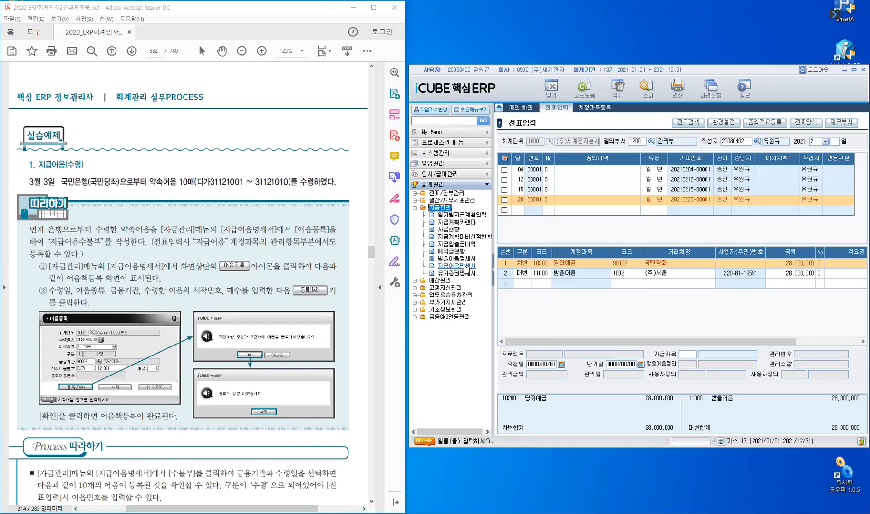
click(467, 270)
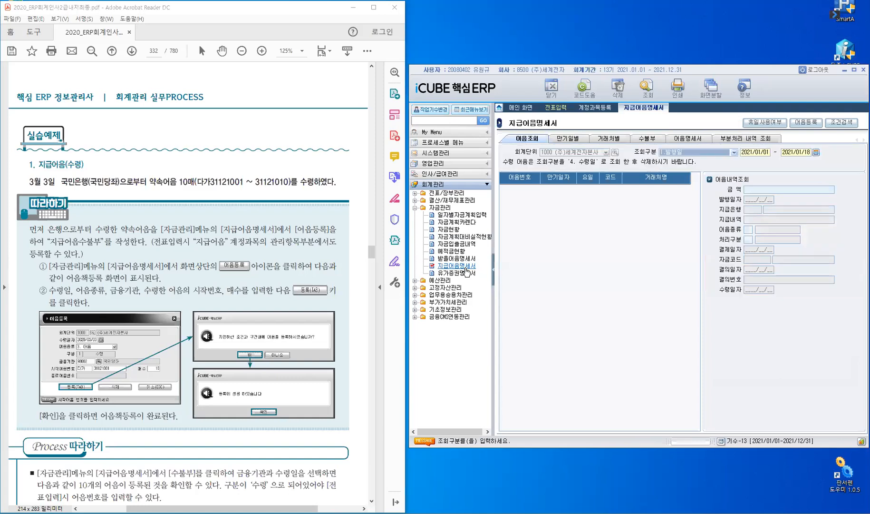
Start an 어음등록 entry with receipt date 2021/03/03, note type 3. 어음 and financial institution 98002 국민당좌.
click(803, 128)
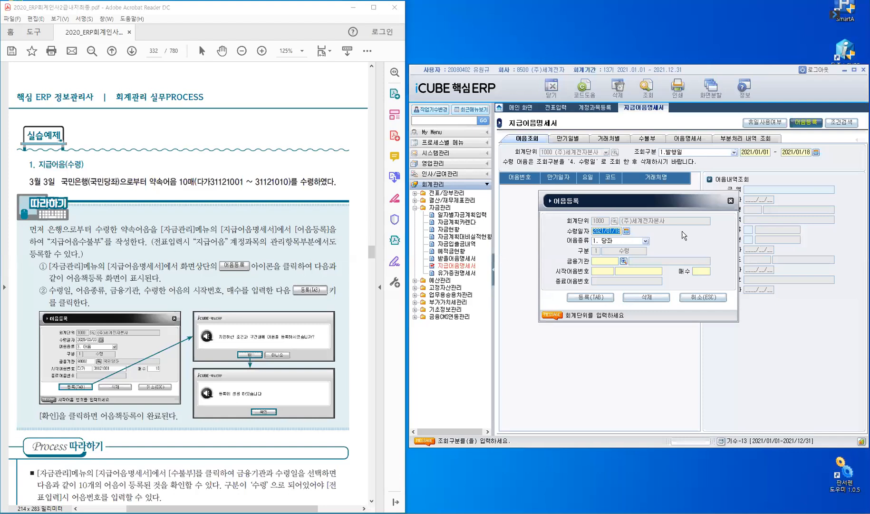
text(2021/03/03)
key(Return)
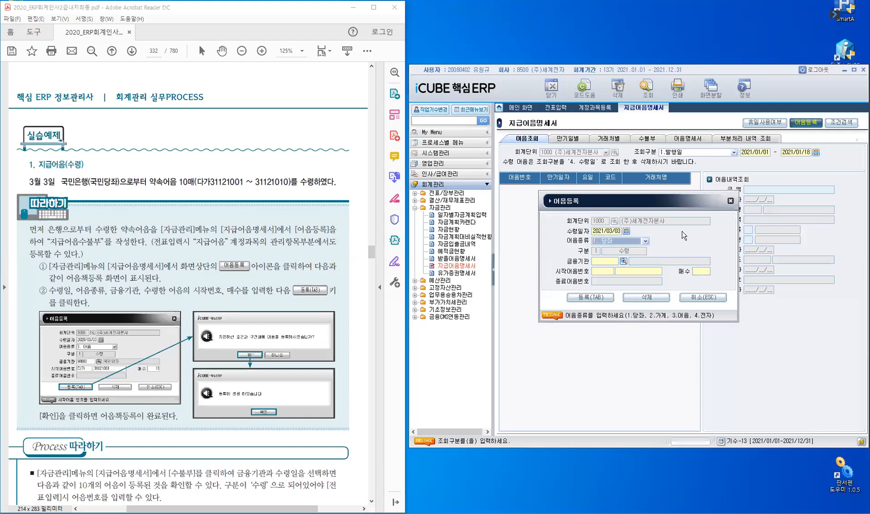
click(646, 240)
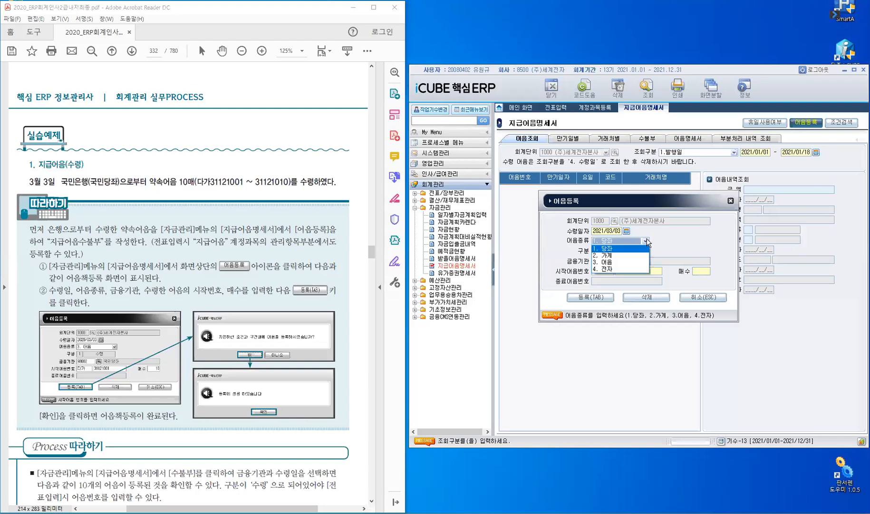
click(622, 261)
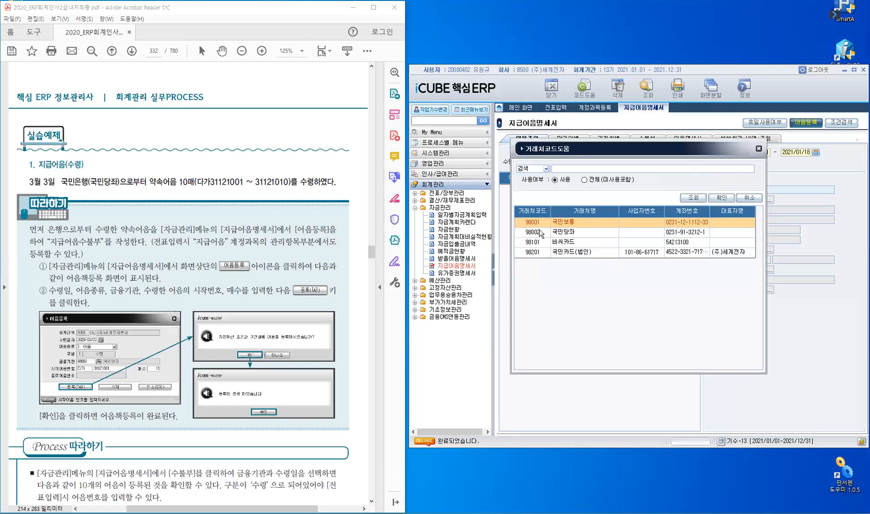
key(Down)
key(Return)
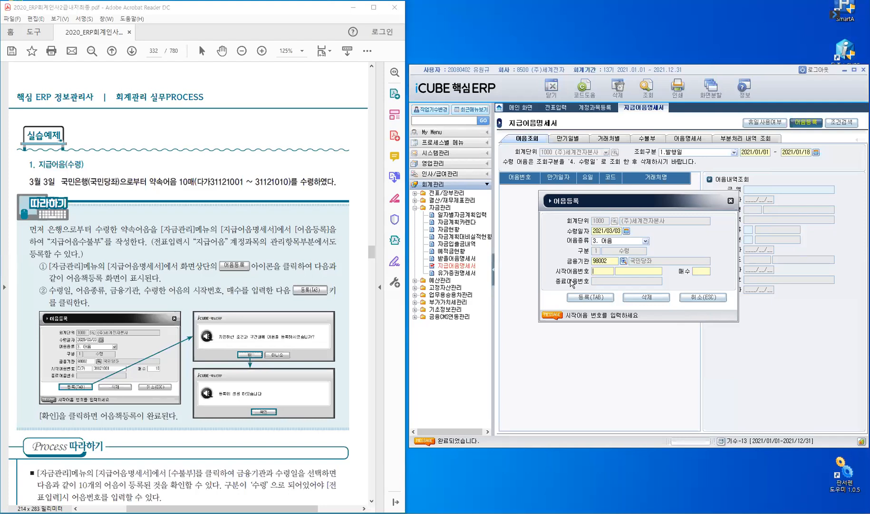
Enter the starting note number as 다가 311210021 with 10 sheets.
text(다)
text(가)
text(3)
text(112)
text(10)
text(021)
key(Return)
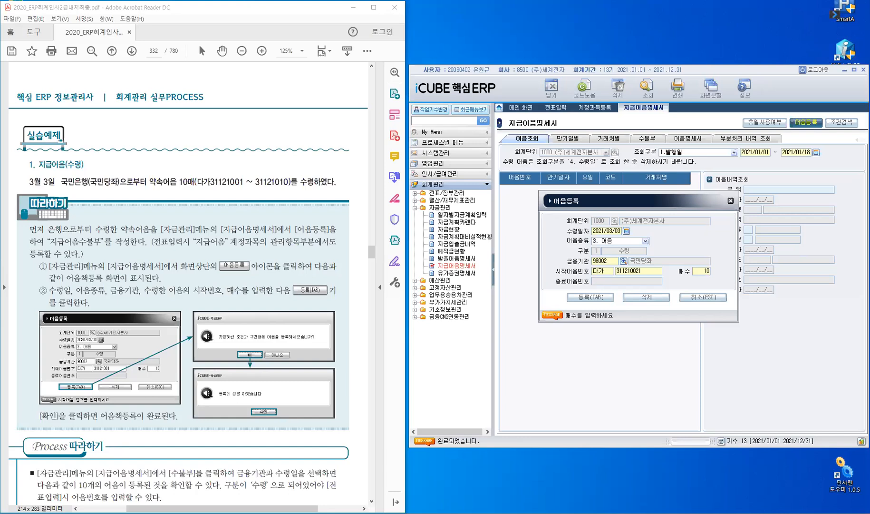
Correct the numeric part of the starting note number to 31121001 and register the 10 notes.
click(644, 272)
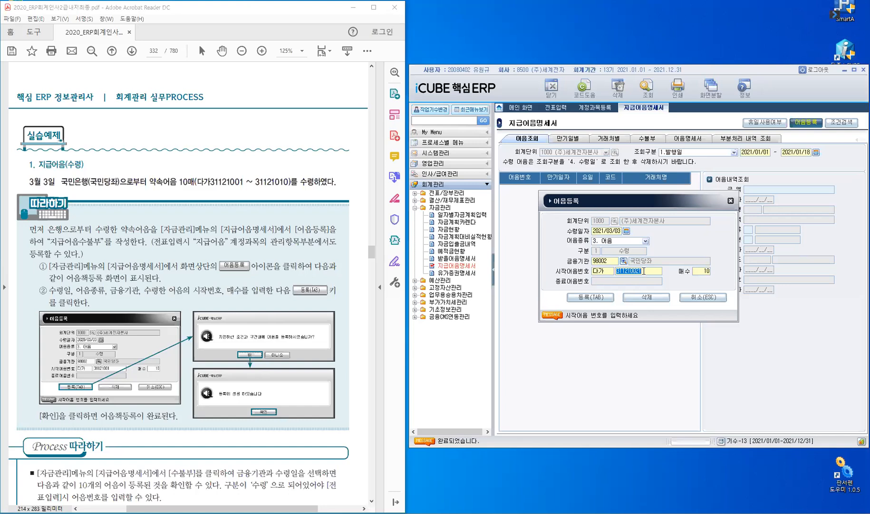
text(3)
text(1121001)
click(701, 273)
click(602, 299)
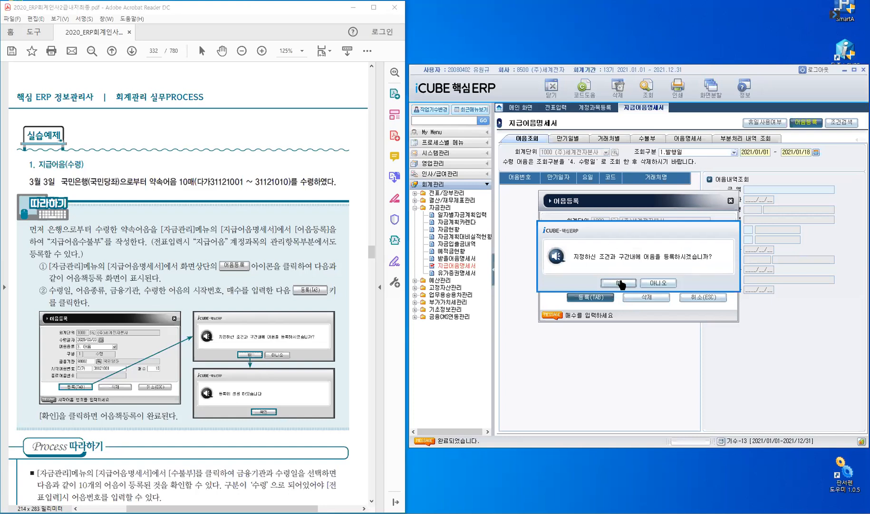
click(620, 284)
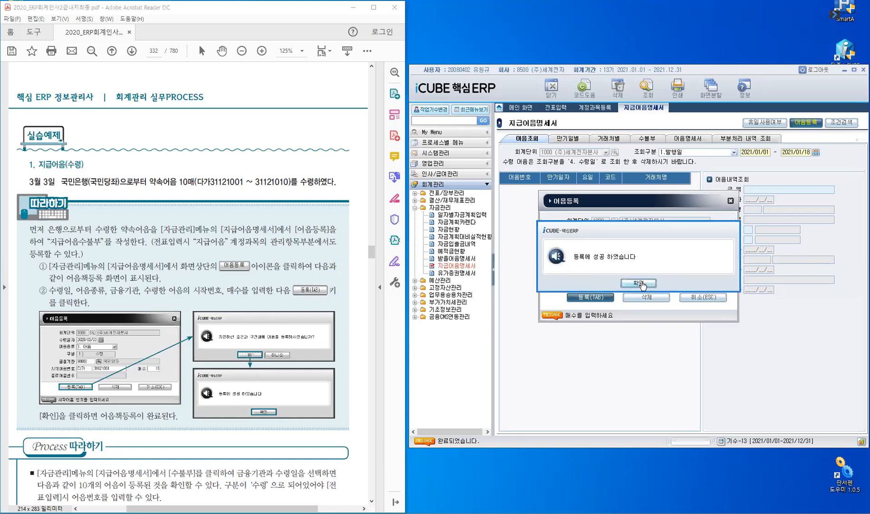
key(Return)
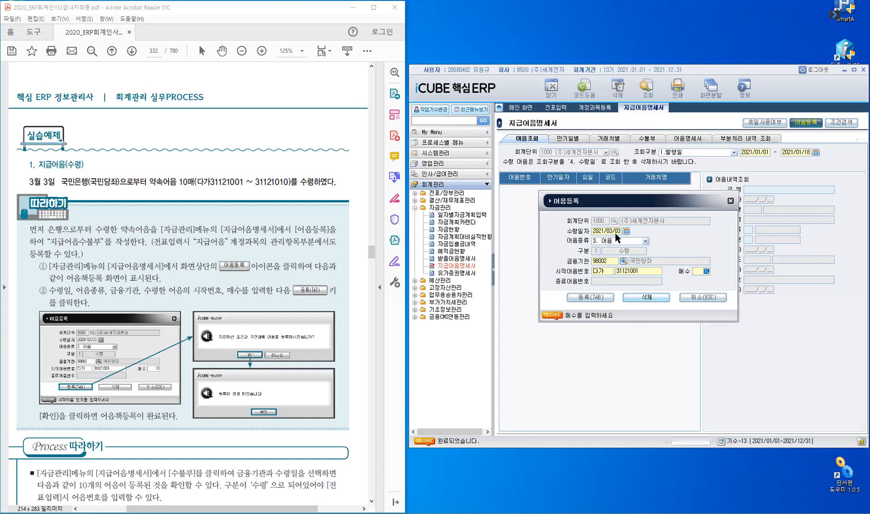
click(661, 304)
click(659, 300)
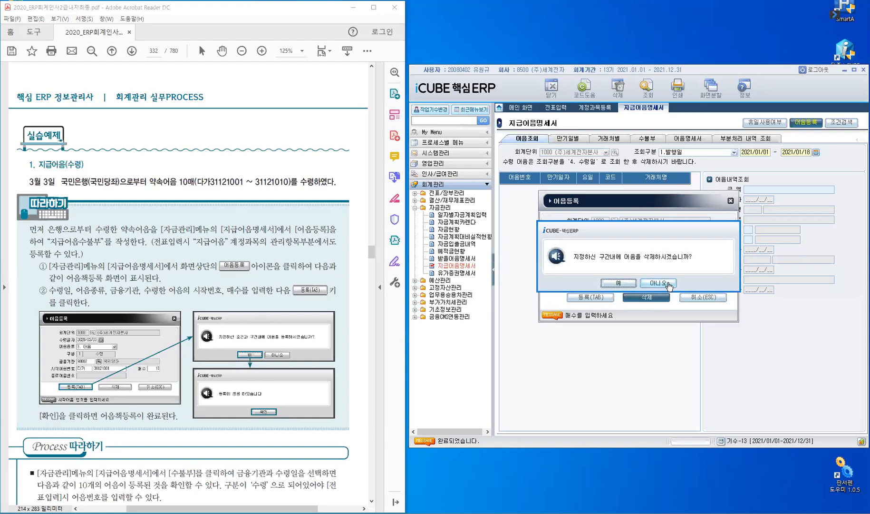
click(669, 286)
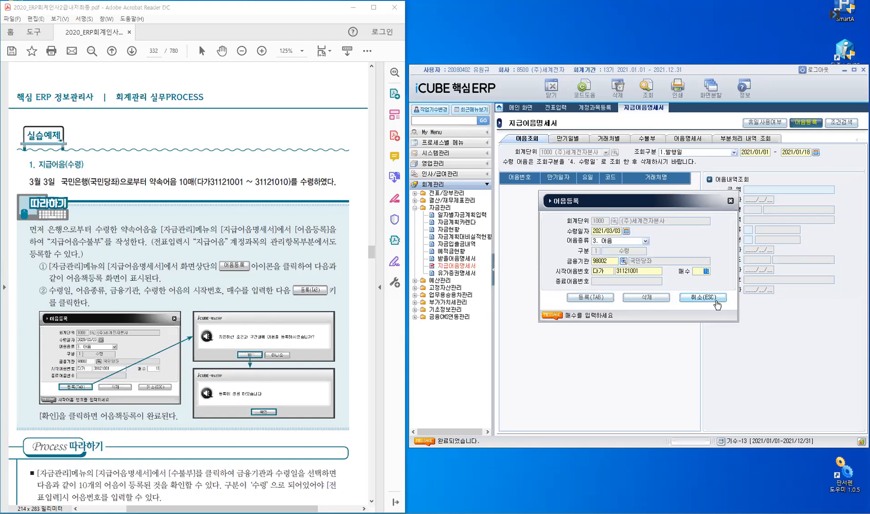
Close 어음등록 and list the 수불부 ledger for receipt dates 2021/01/01 to 2021/12/31 across the full window width.
click(718, 301)
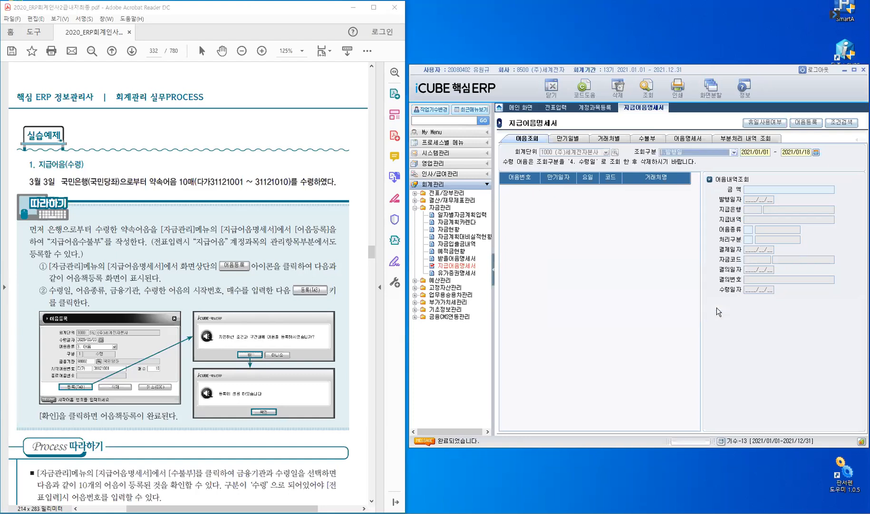
click(652, 141)
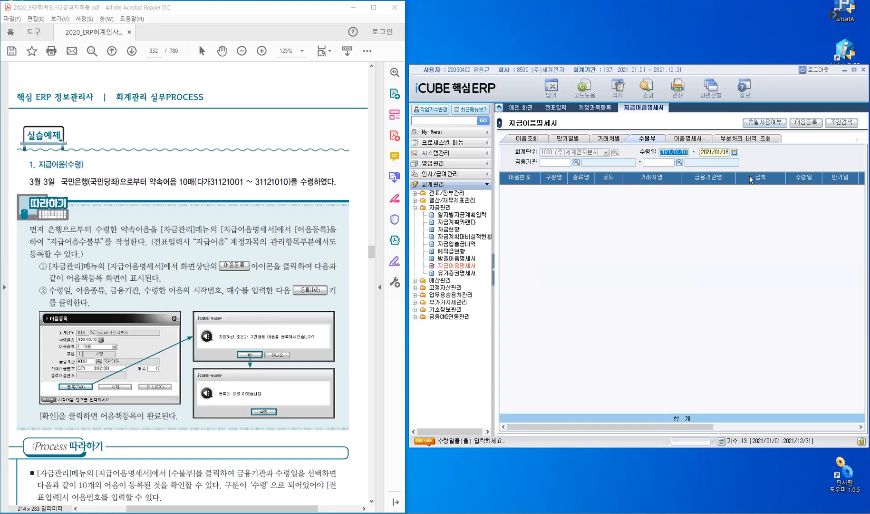
text(20)
text(2)
text(10101)
text(2)
text(021)
text(1231)
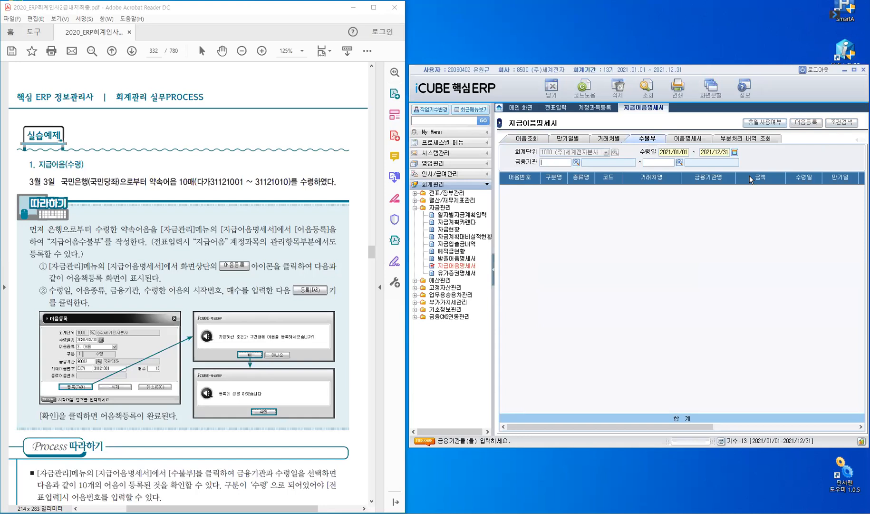
key(Return)
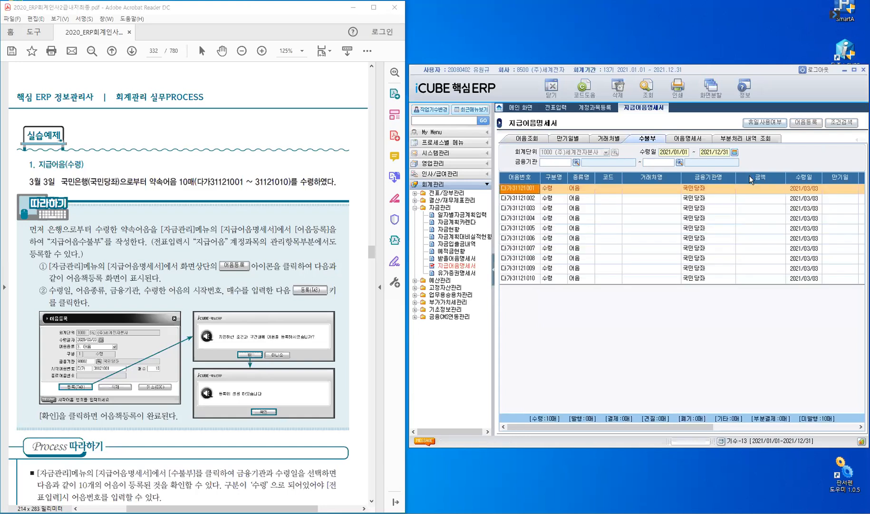
click(493, 269)
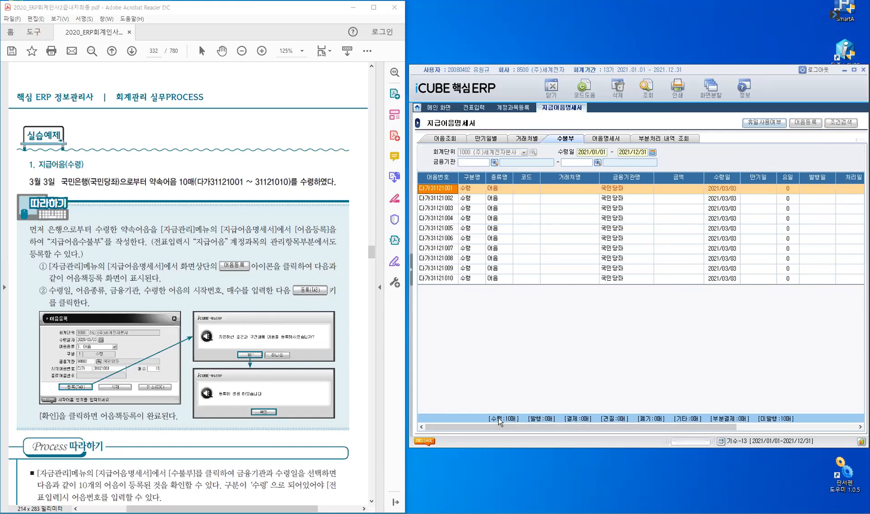
click(775, 422)
Bring up textbook exercise 2, 지급어음(발행), and start a 일반 voucher in 전표입력 for March 03, leaving the description blank.
click(481, 108)
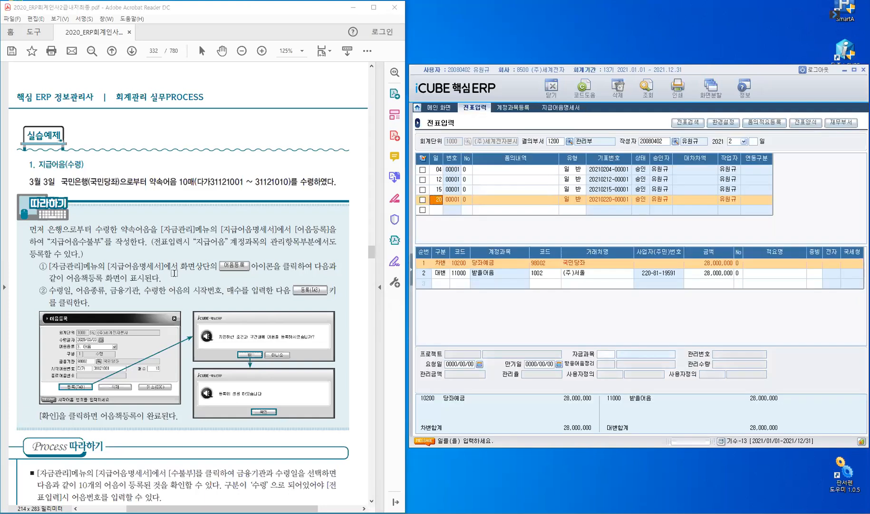
scroll(175, 275, down, 3)
scroll(174, 275, down, 8)
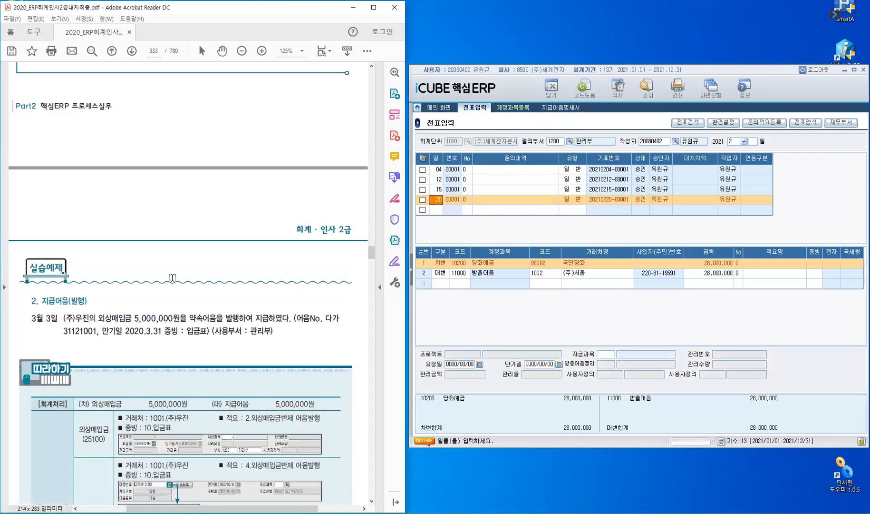
scroll(172, 277, down, 3)
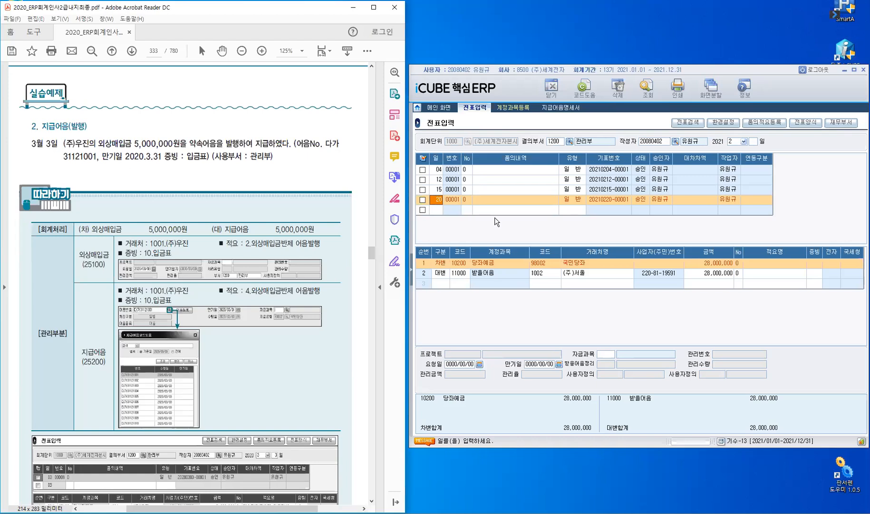
click(735, 142)
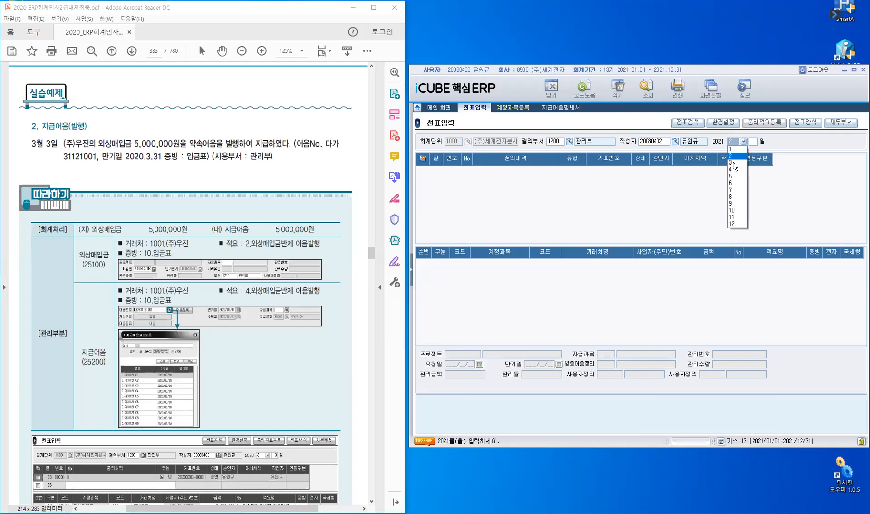
click(732, 164)
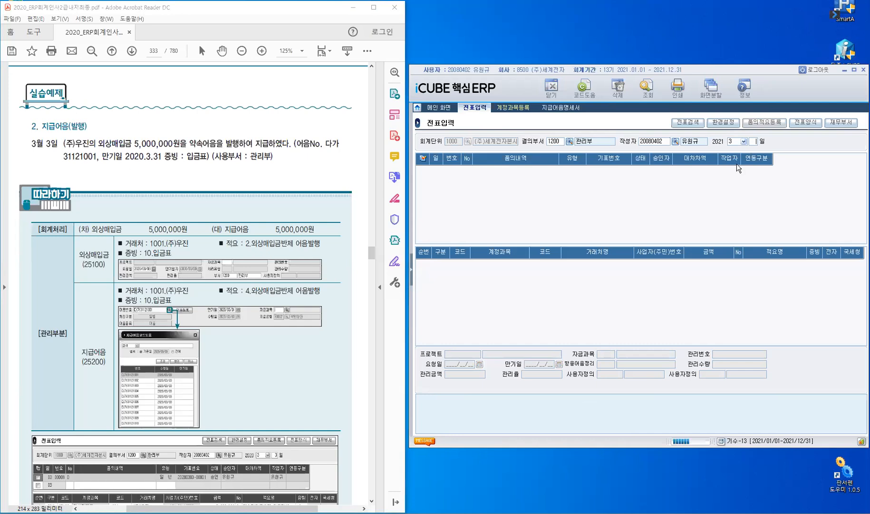
key(Return)
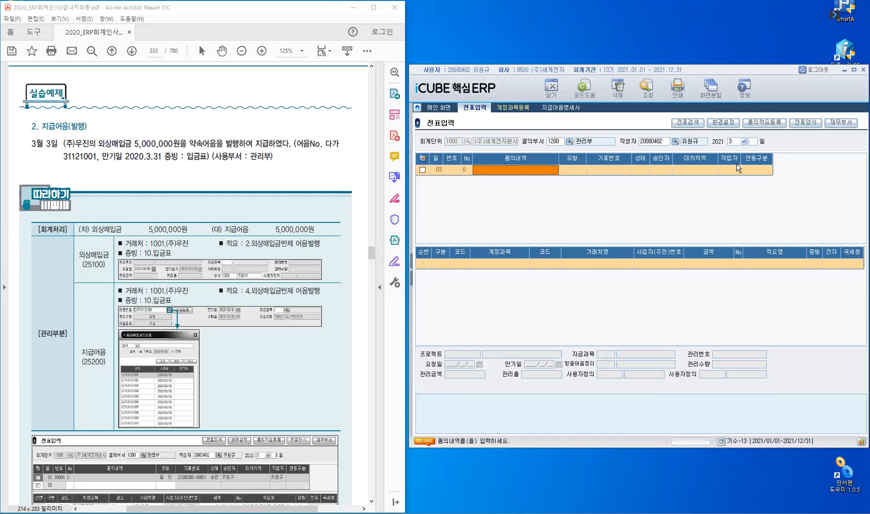
key(Return)
Enter the 차변 line with account 25100 외상매입금, customer 1001 (주)우진 and amount 5,000,000.
key(Return)
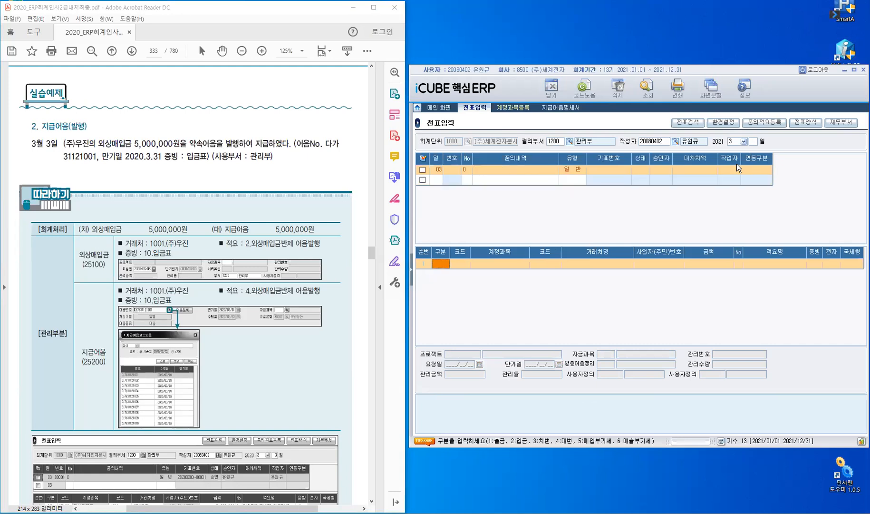
text(3)
key(Return)
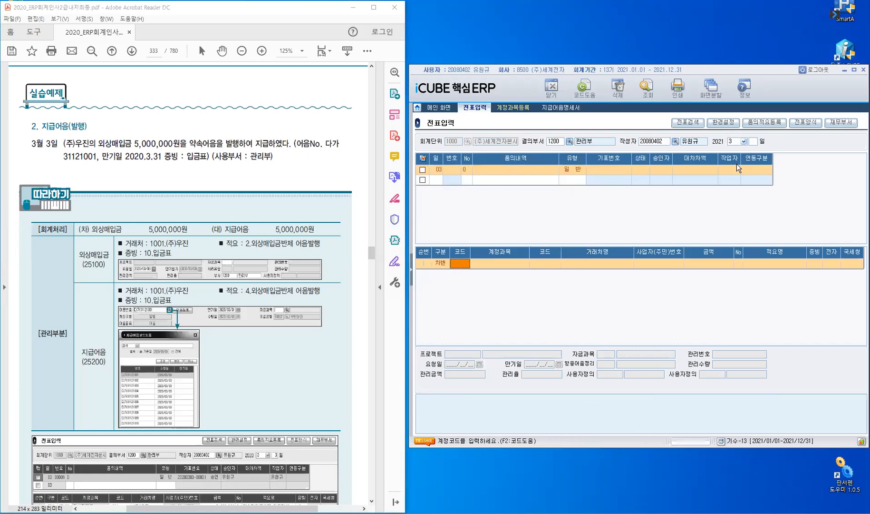
text(25100)
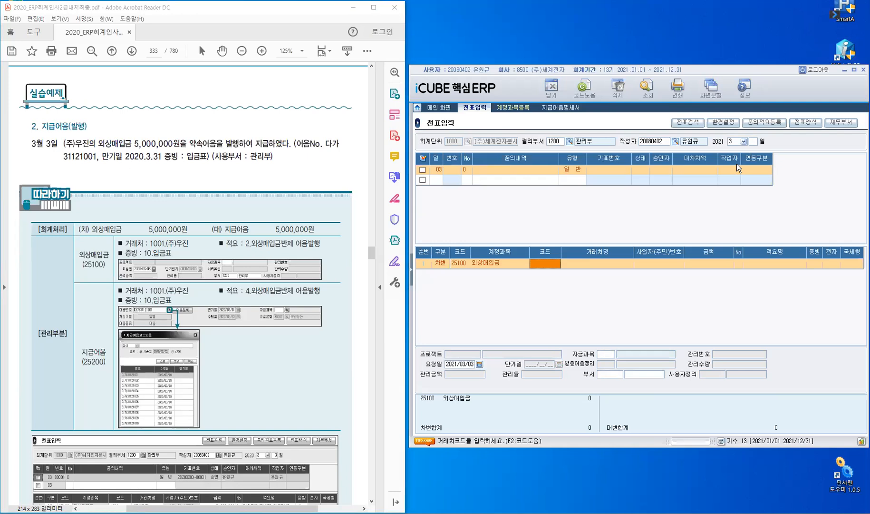
text(우진)
key(Return)
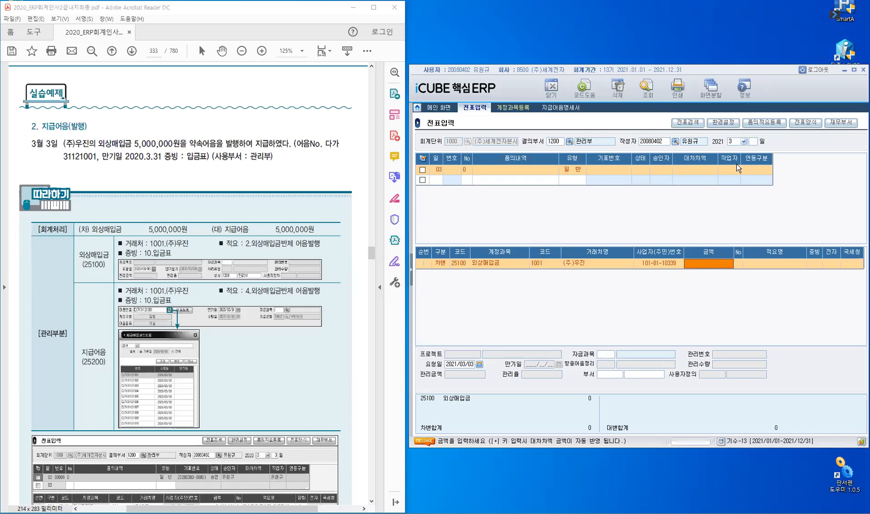
text(5000000)
key(Return)
Complete the debit line with 적요 number 0, 증빙 10 and department 1200 관리부.
key(Return)
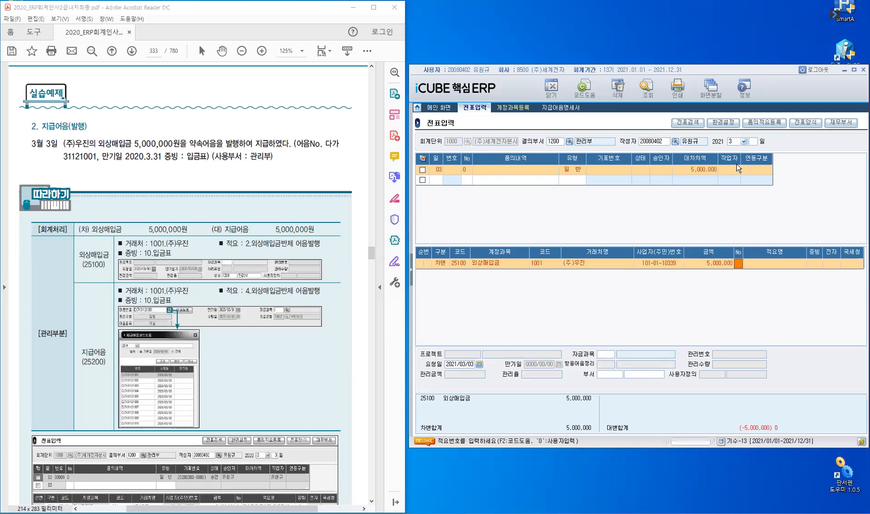
text(0)
key(Return)
key(Return)
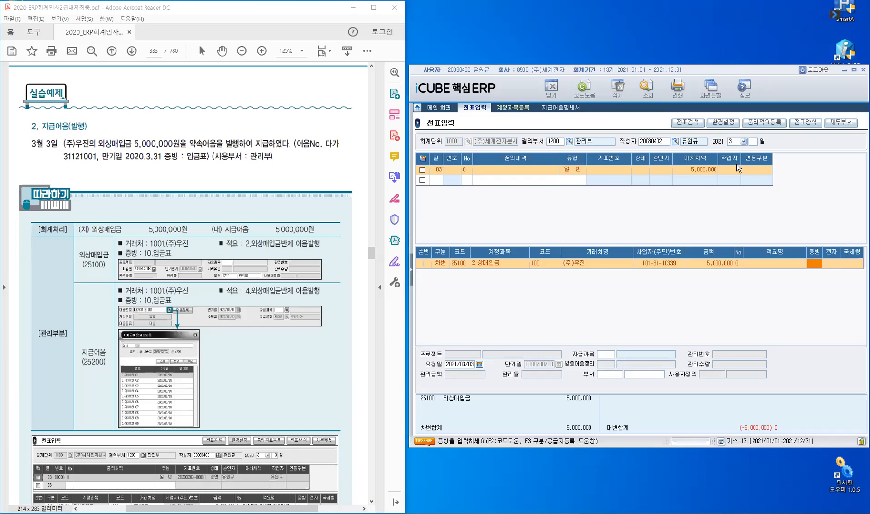
text(10)
key(Return)
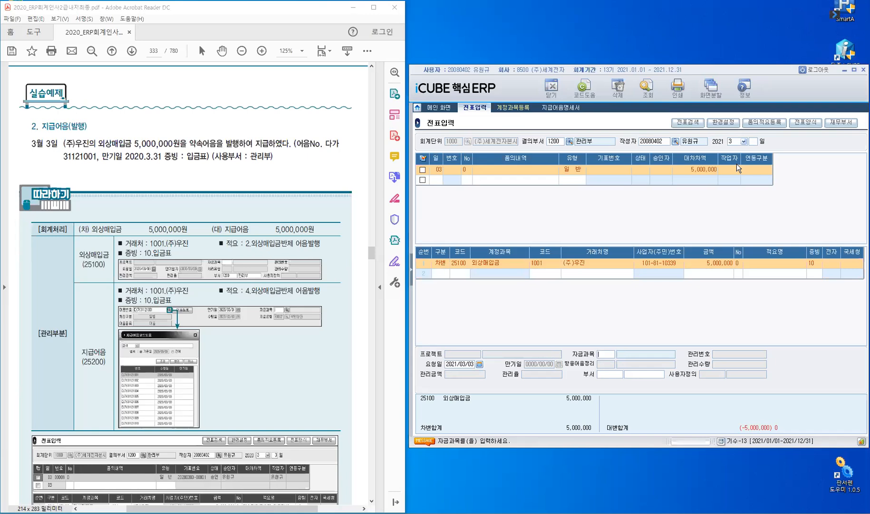
key(Return)
key(Return)
text(관리)
key(Return)
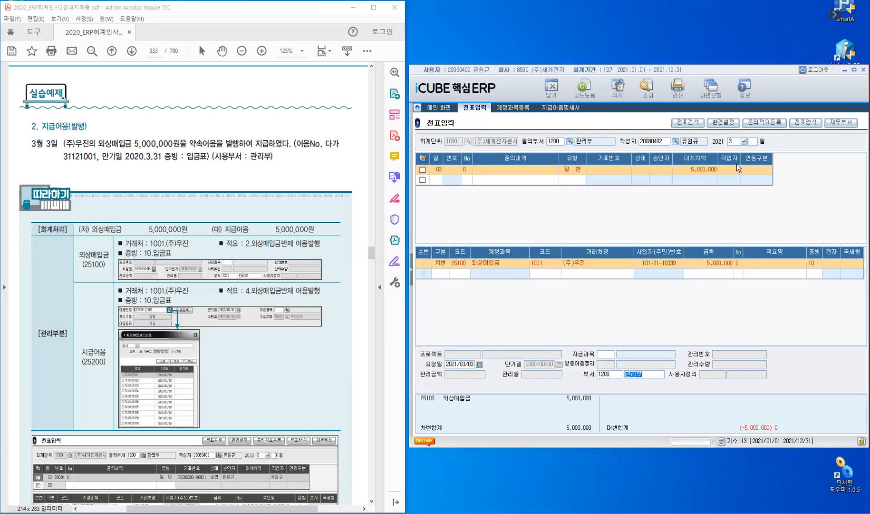
key(Return)
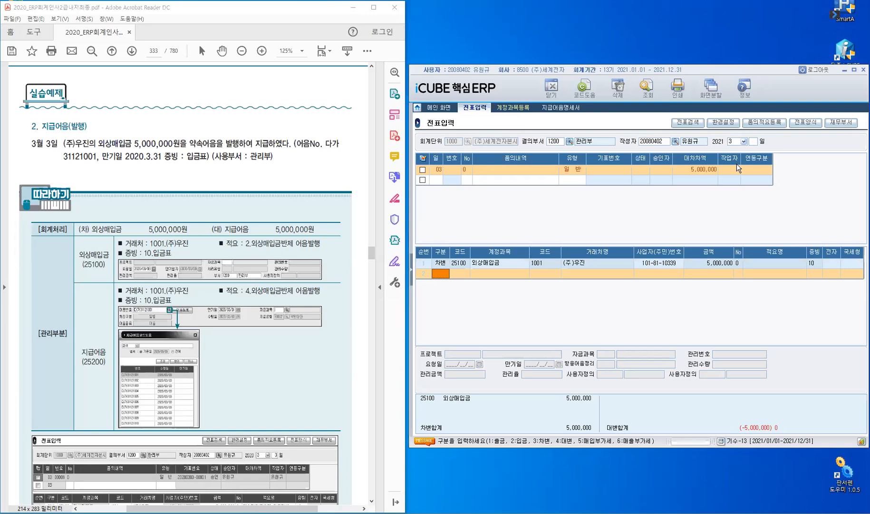
Add a 대변 line with account 25200 지급어음 for (주)우진, filling its amount automatically with the 5,000,000 balance.
text(4)
key(Return)
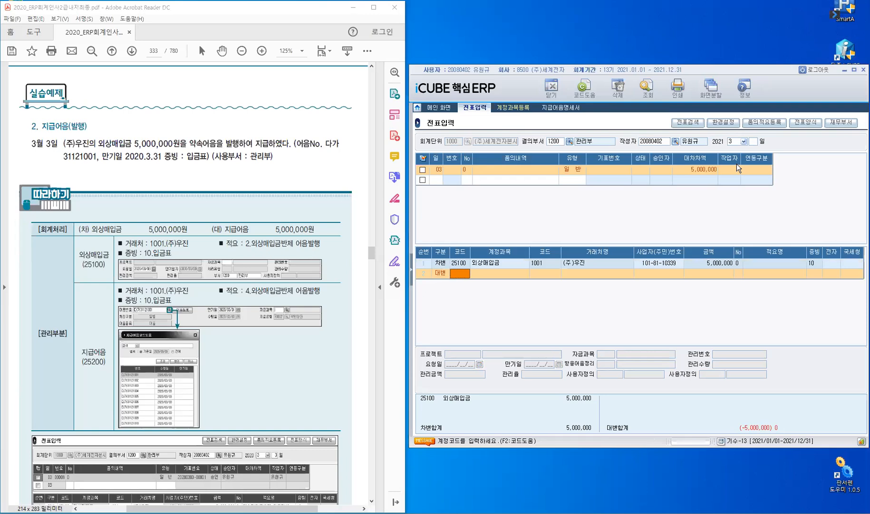
text(25200)
key(Return)
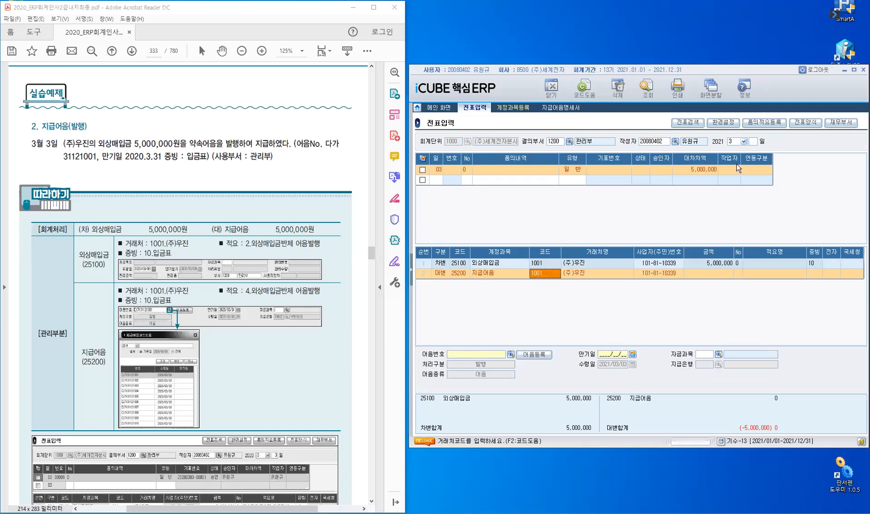
key(Return)
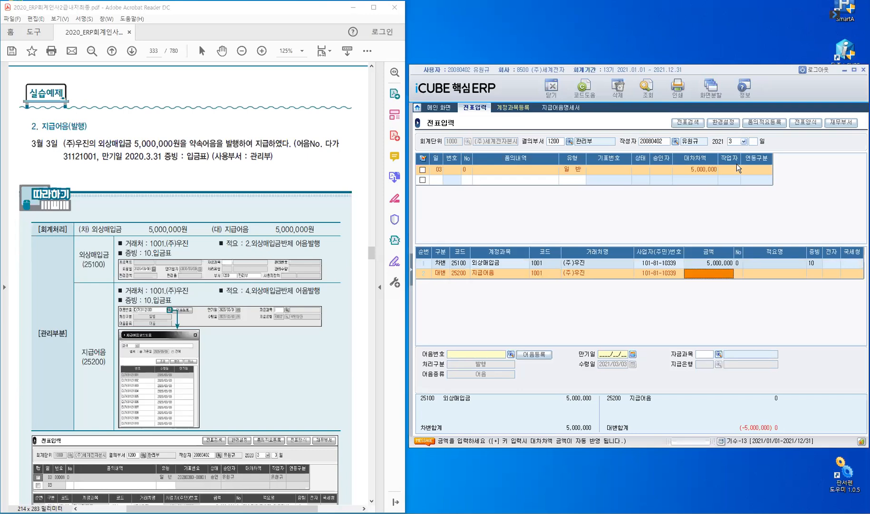
key(plus)
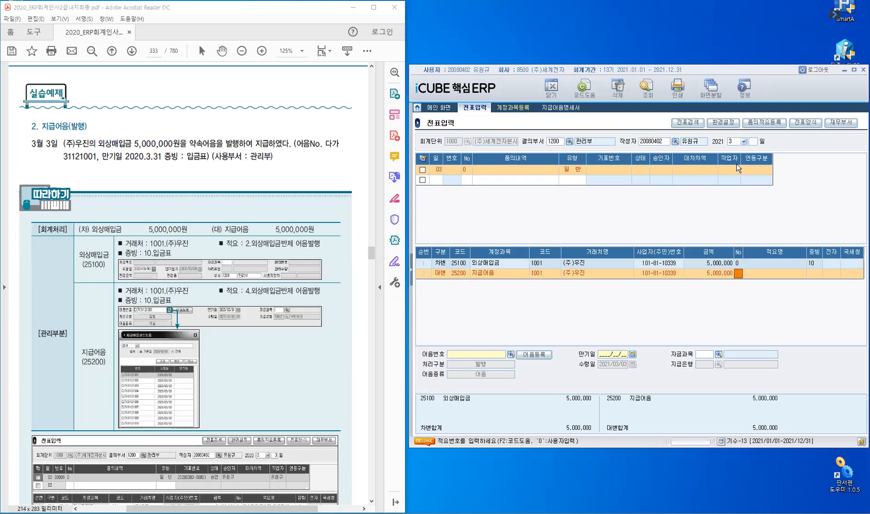
Set the credit line's 증빙 to 10 and pick note number 다가31121001 from the 지급어음 code list.
key(Return)
text(10)
key(Return)
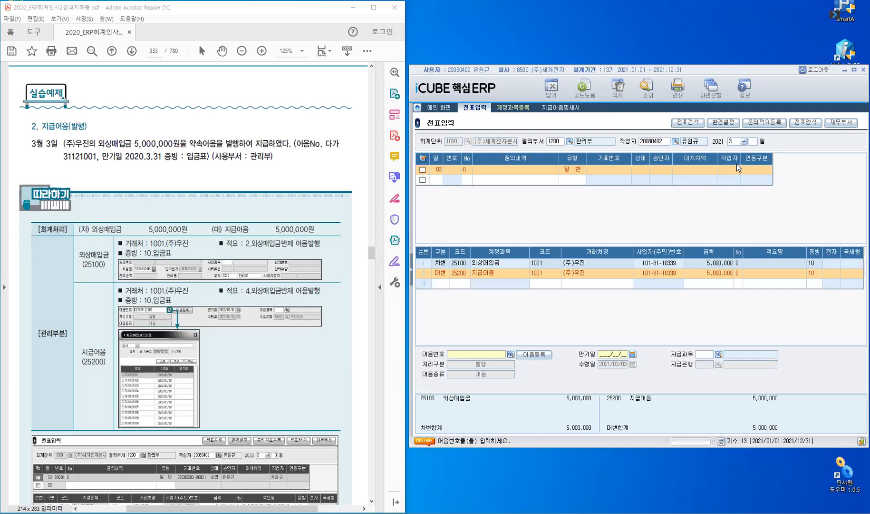
click(535, 359)
click(509, 355)
click(532, 359)
click(484, 354)
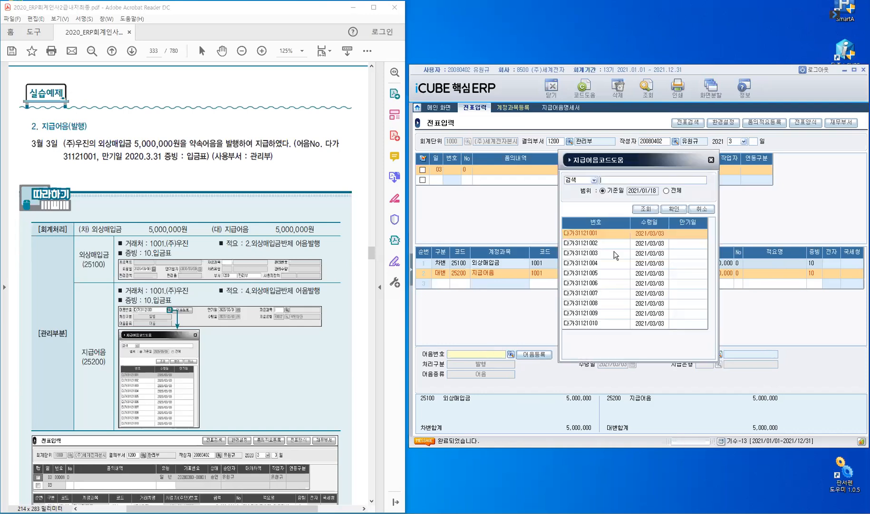
click(610, 232)
click(677, 211)
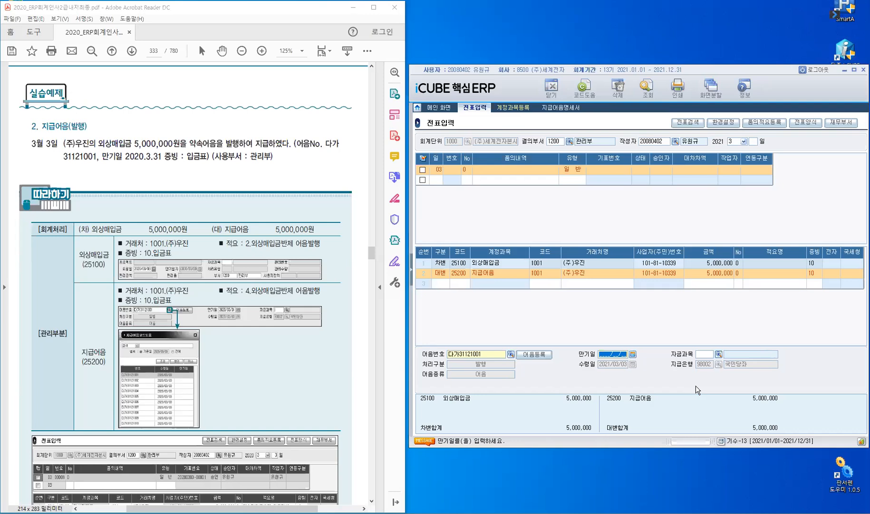
Set the note's 만기일 to 2021/03/31, save the voucher and reselect the March 03 entry.
text(2021/03/31)
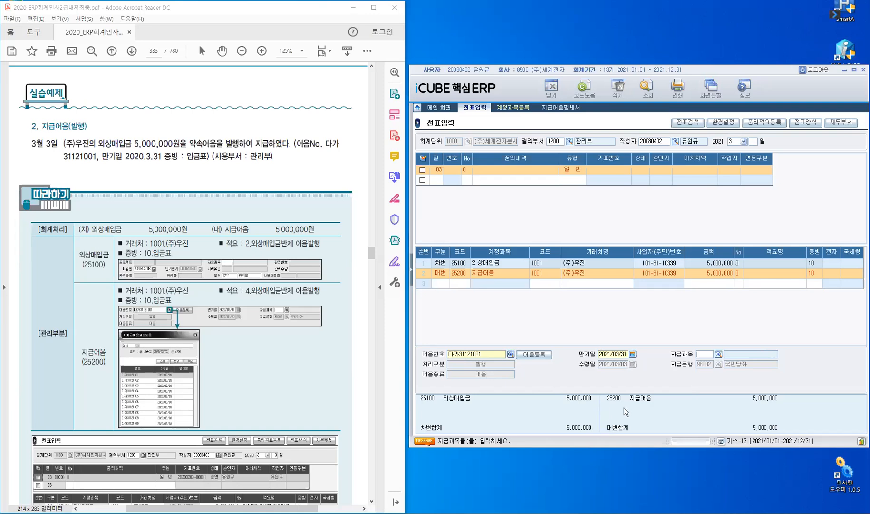
key(Return)
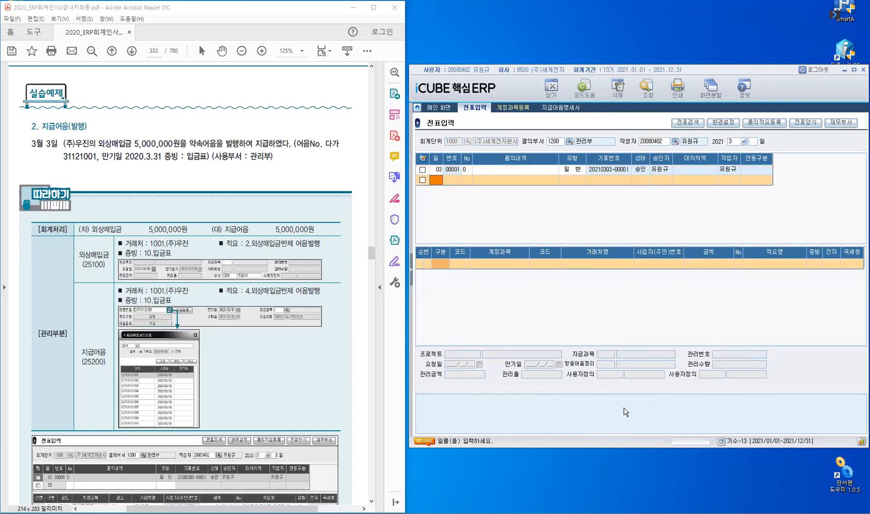
key(Up)
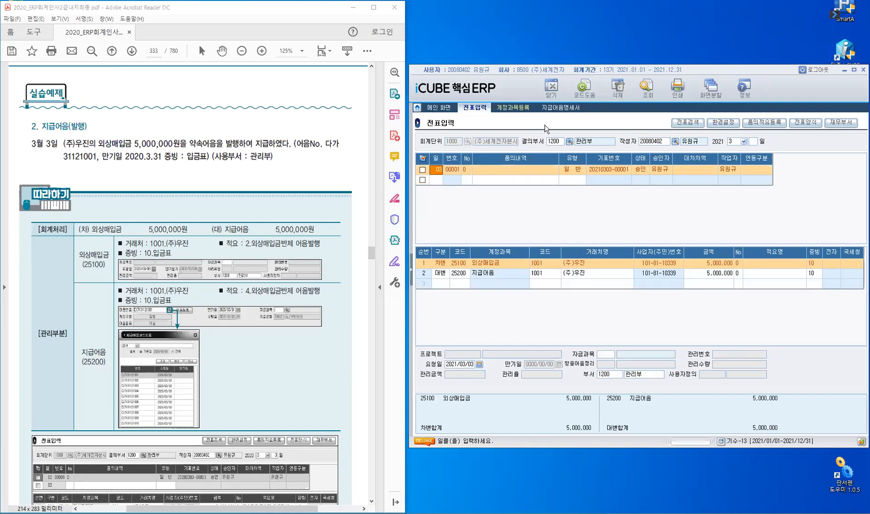
Refresh the 수불부 ledger in 지급어음명세서 and examine the 다가31121001 row across all its columns.
click(557, 110)
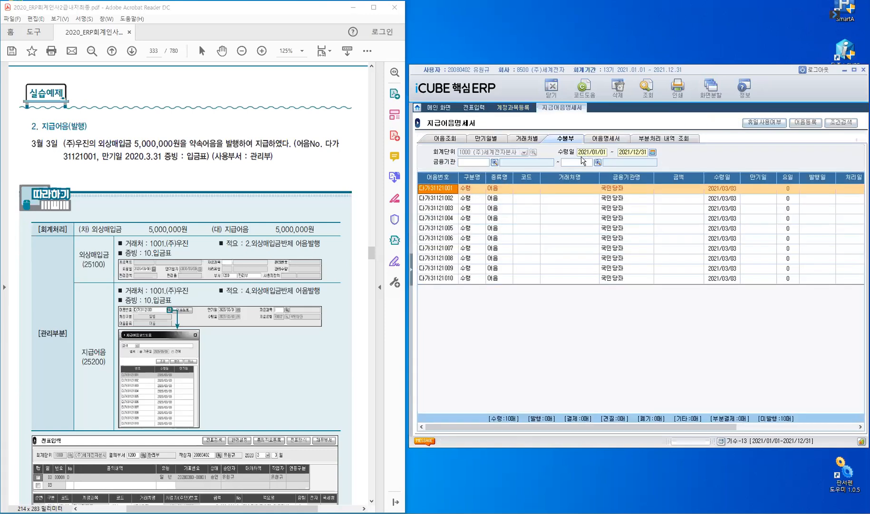
click(647, 88)
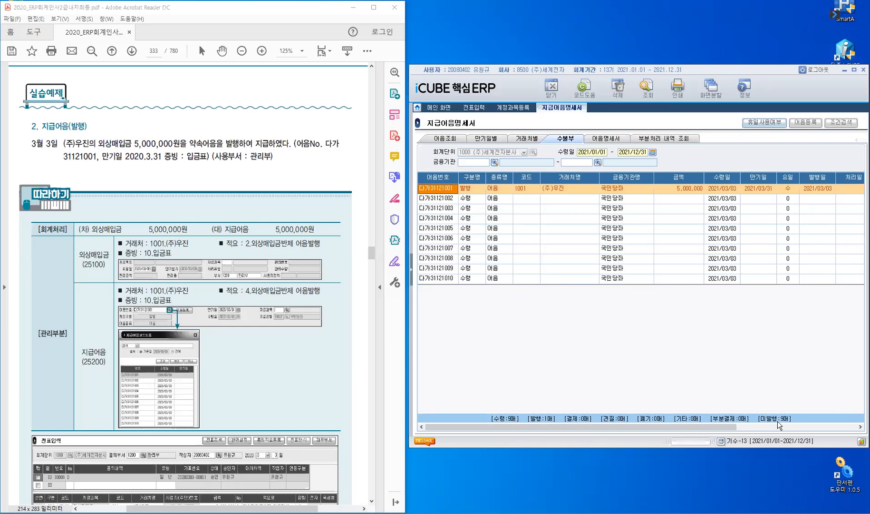
key(ctrl)
key(ctrl)
click(681, 188)
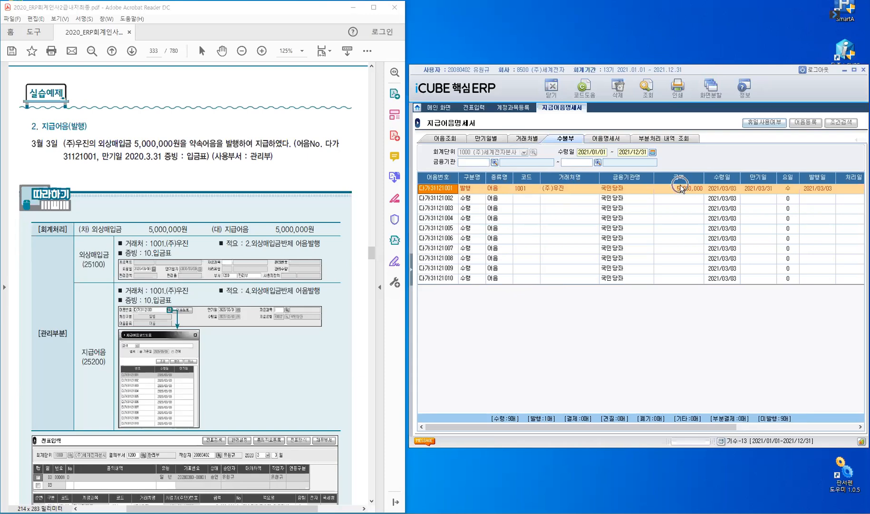
click(772, 190)
drag(742, 428, 786, 423)
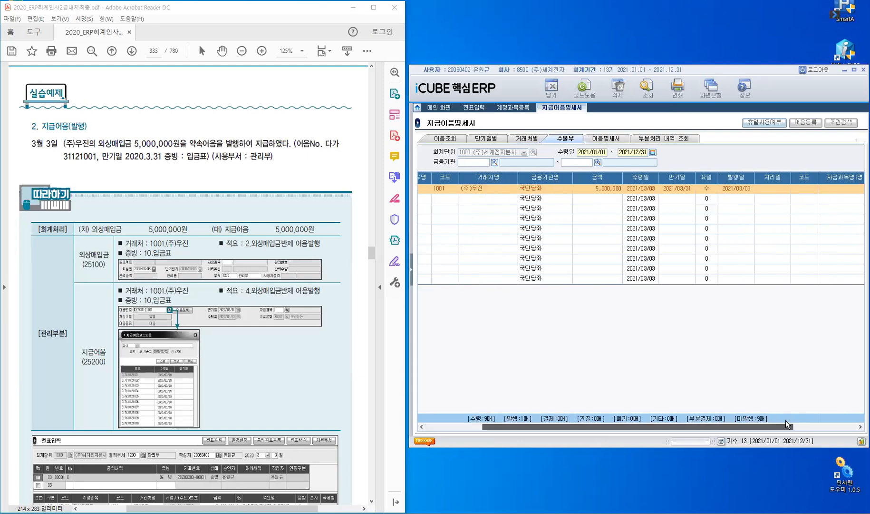
drag(842, 417, 572, 427)
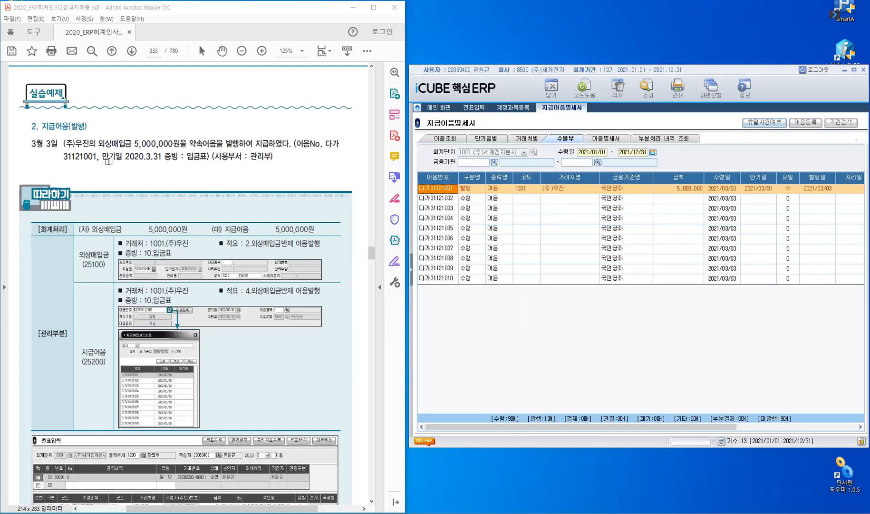
Switch to the textbook PDF and read exercise 3, 지급어음(만기결제), with its March 31 settlement entry.
click(108, 162)
scroll(108, 161, down, 10)
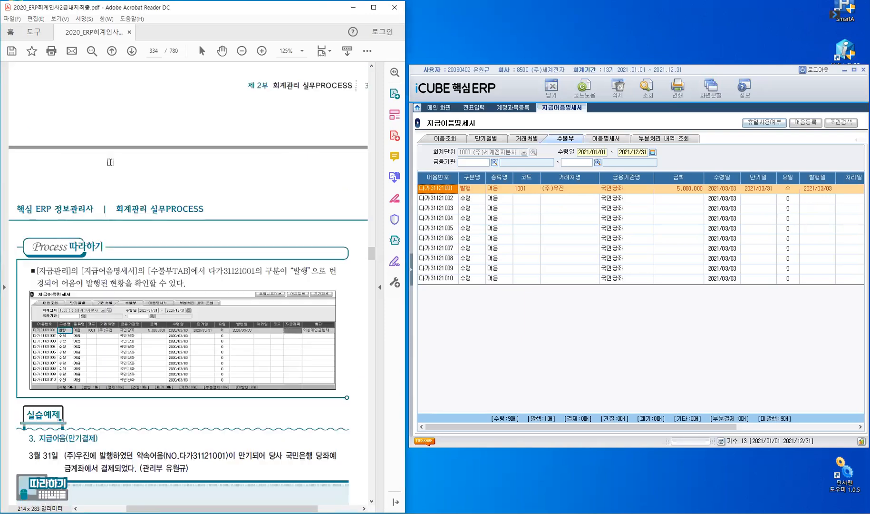
scroll(125, 316, down, 3)
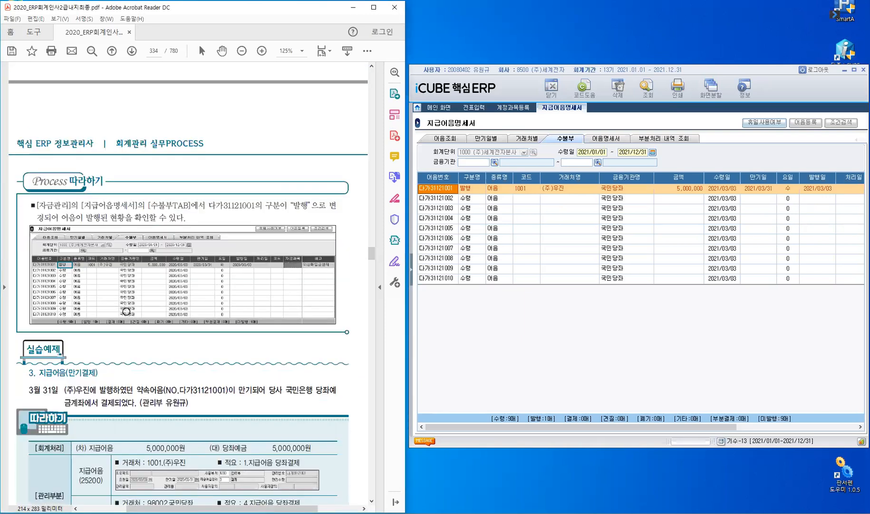
scroll(126, 312, down, 9)
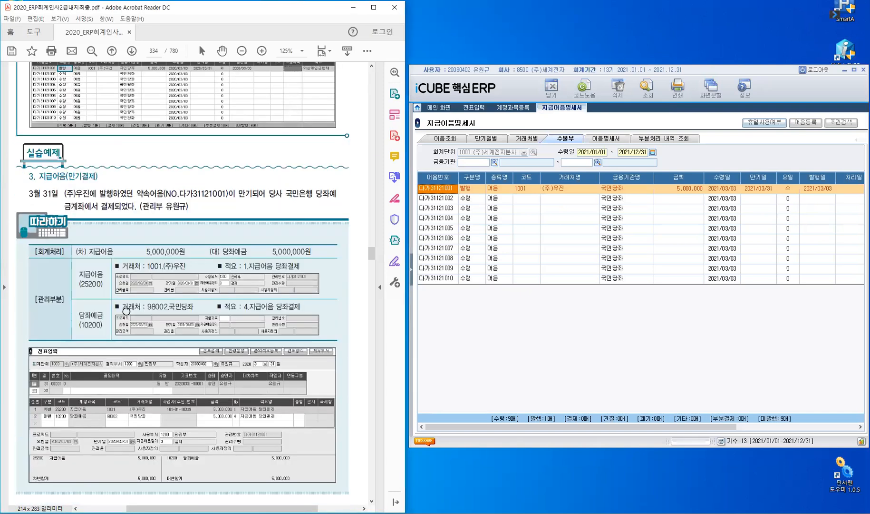
scroll(126, 312, down, 2)
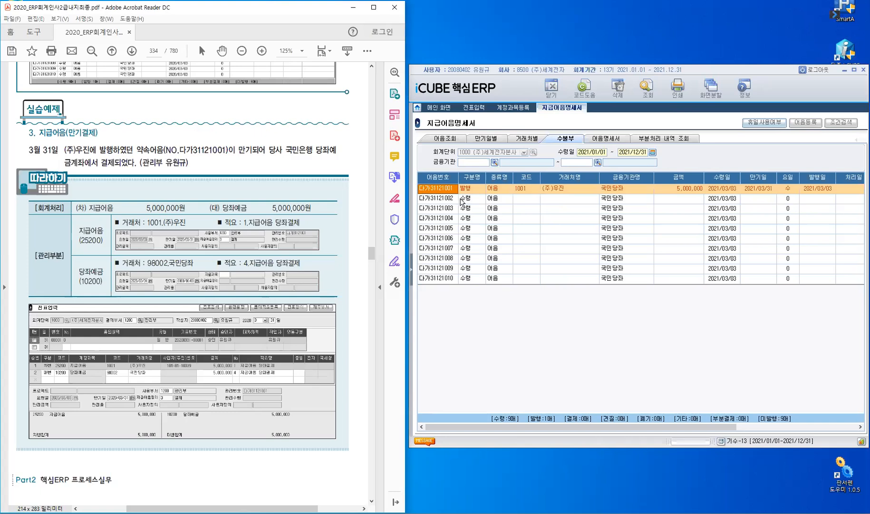
Return to 전표입력 in iCUBE and start a 일반 voucher for day 31 with a 차변 line.
click(474, 110)
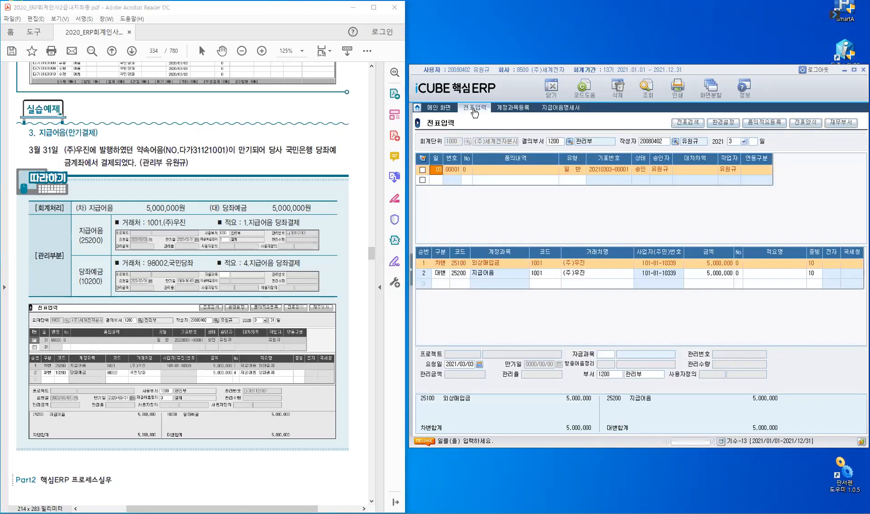
click(434, 178)
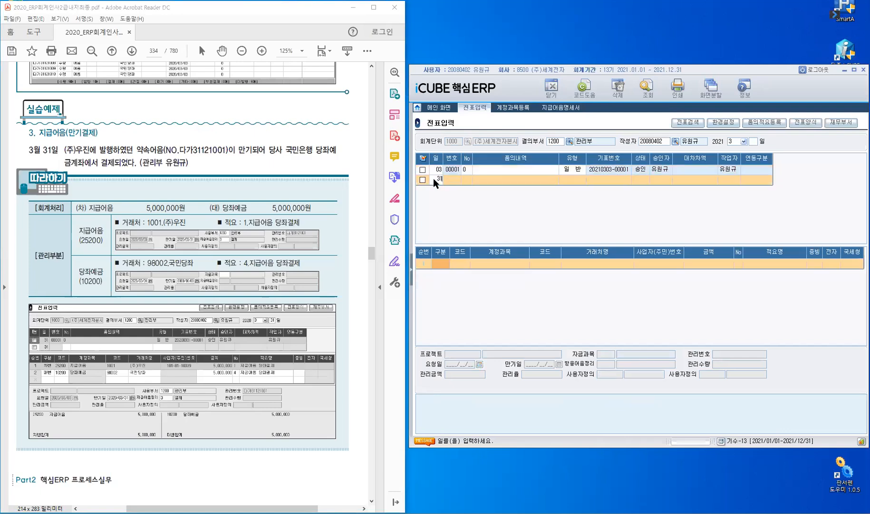
key(Return)
key(Return)
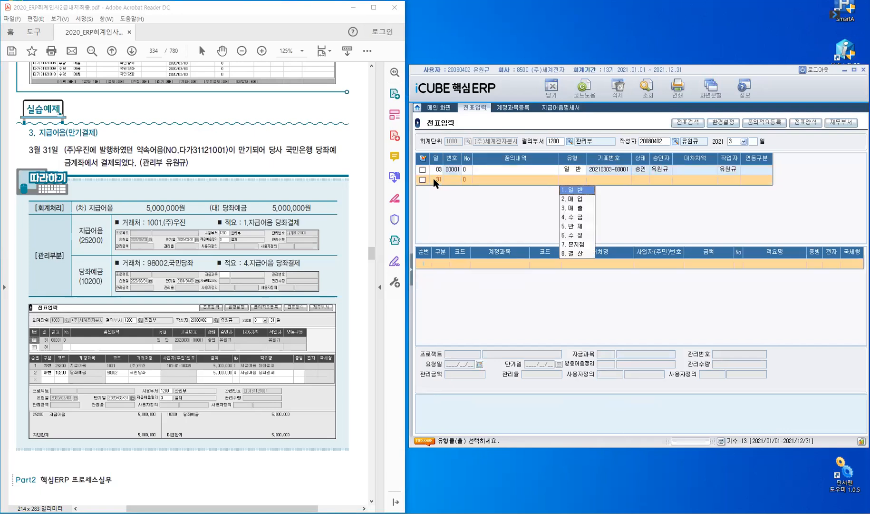
key(Return)
text(3)
key(Return)
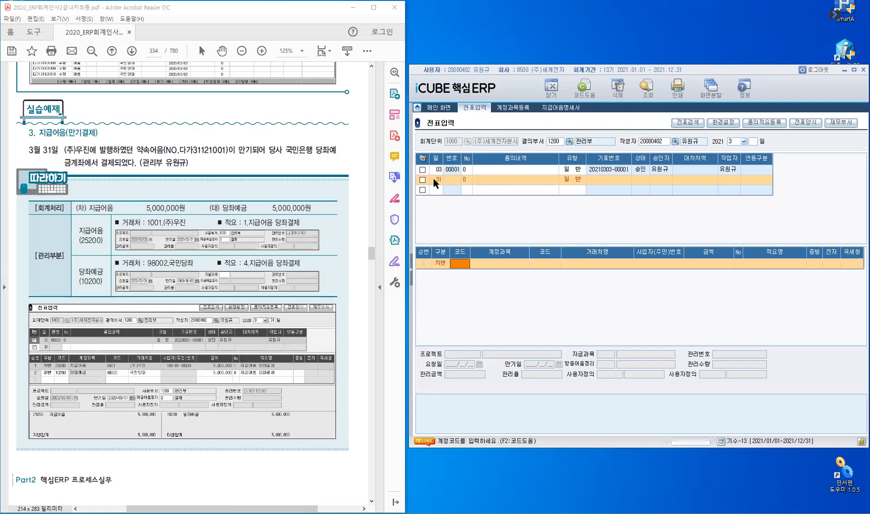
Enter account 25200 지급어음 on the debit line and query 지급어음 반제처리 for 만기일자 2021/01/01 to 2021/12/31.
text(252)
key(Return)
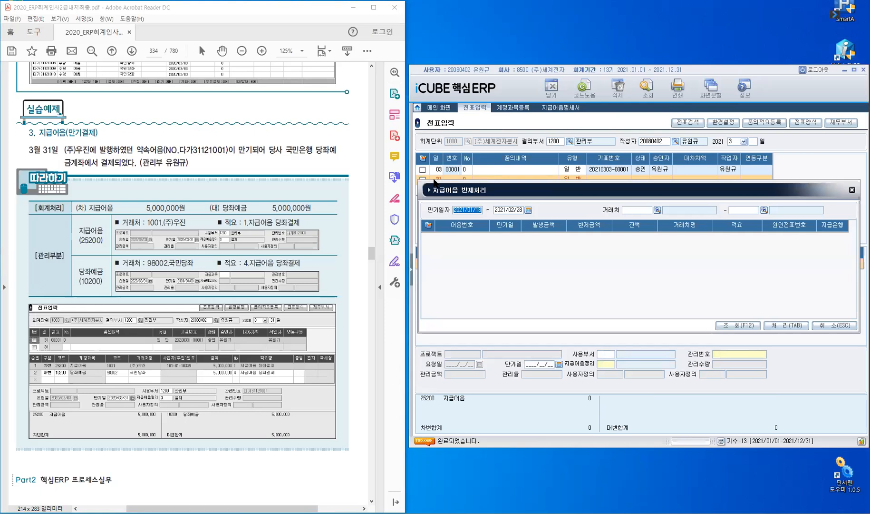
text(2)
text(0)
text(21/01/0)
text(1 ~ )
text(20)
text(21/1)
text(2/3)
text(1)
key(F12)
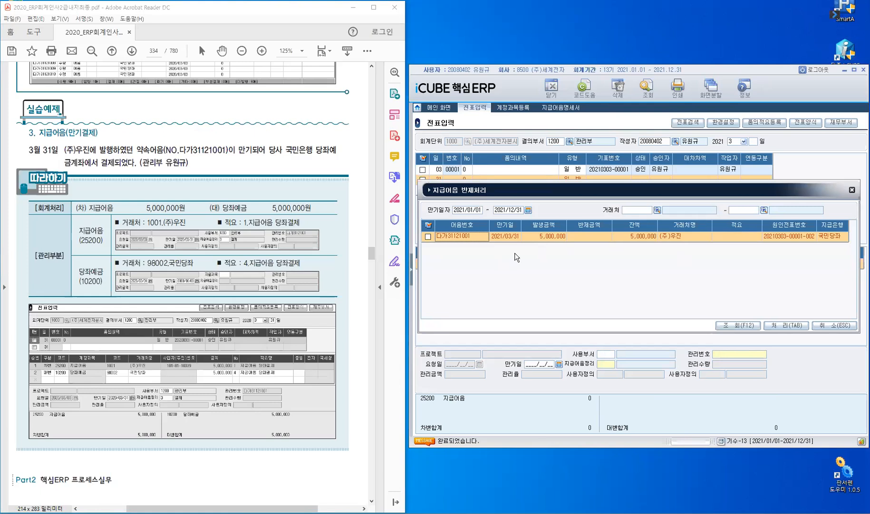
Settle note 다가31121001 on the debit line and set its 사용부서 to 1200 관리부, accepting the filled-in 만기일 and 지급어음정리.
click(428, 236)
click(777, 327)
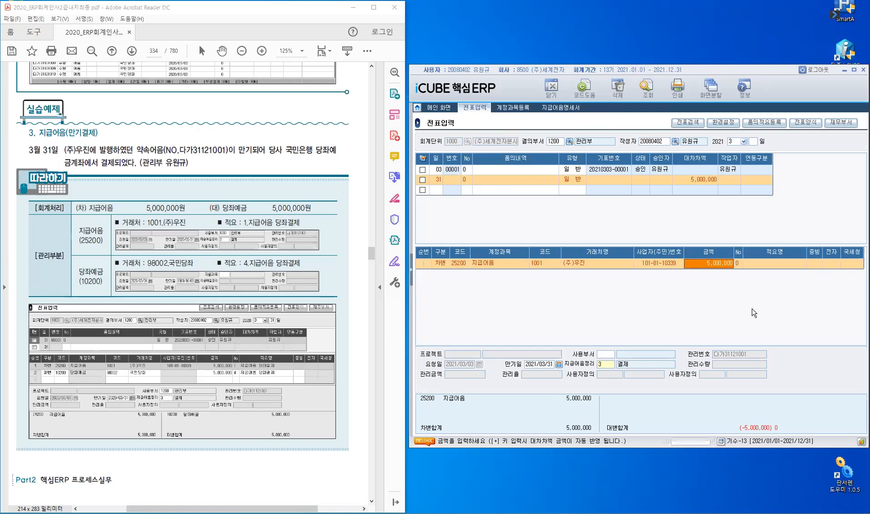
key(Return)
key(Return)
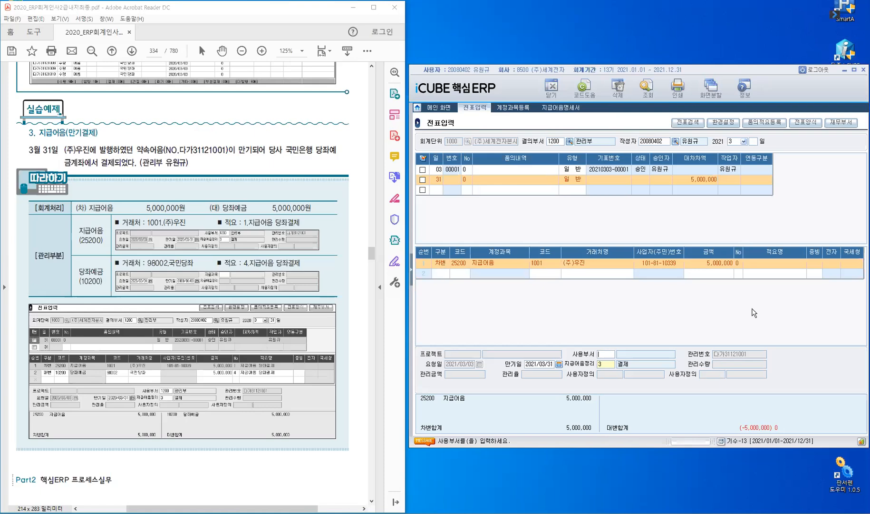
text(1200)
key(Return)
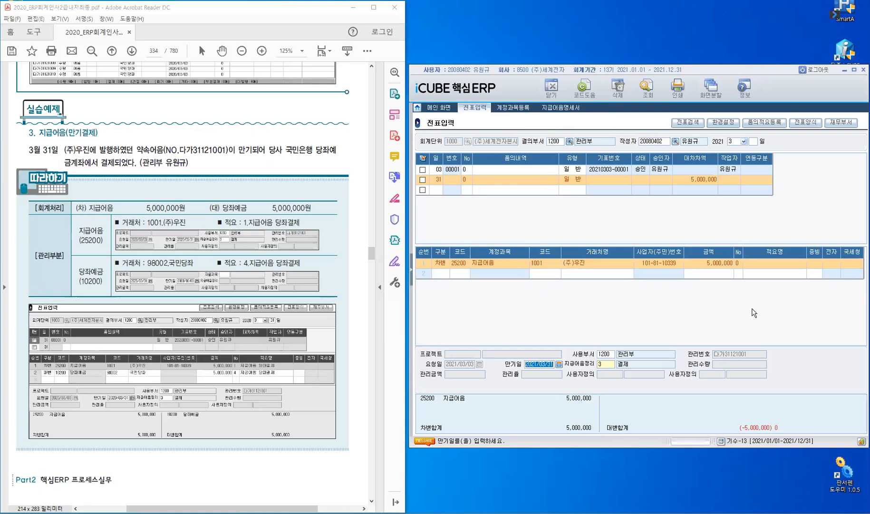
key(Return)
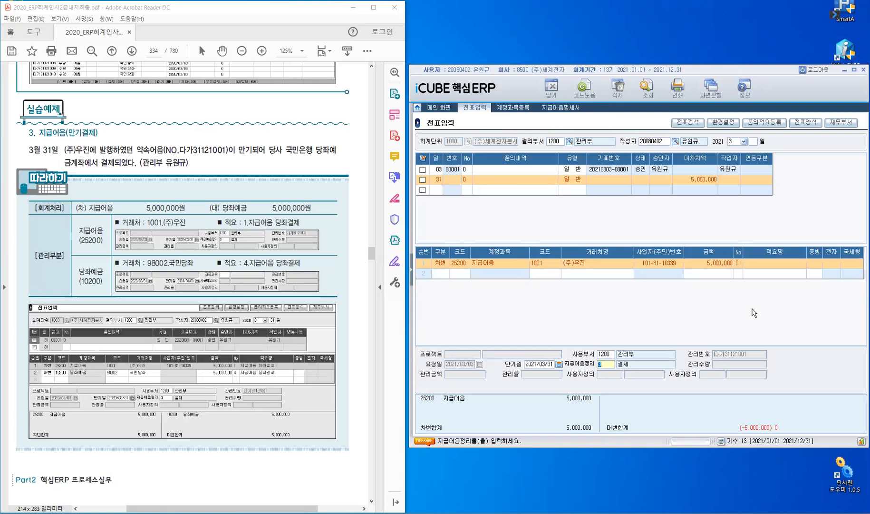
key(Return)
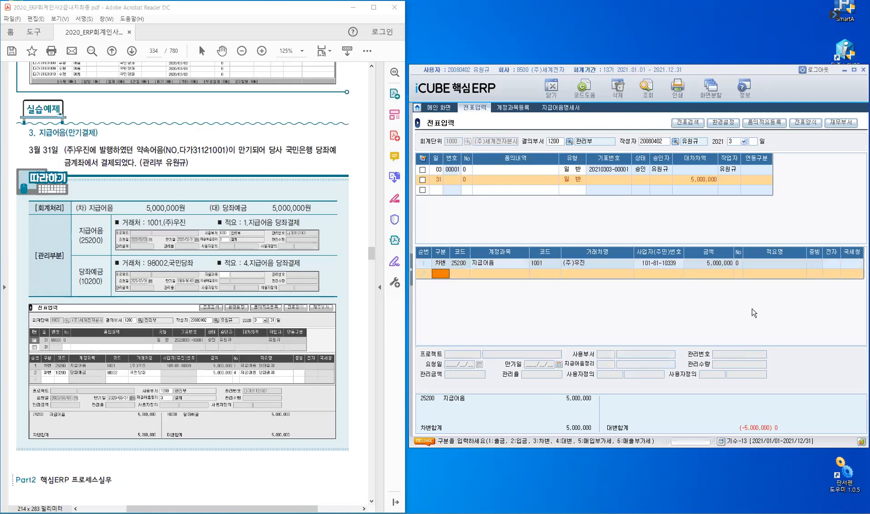
Add a 대변 line with account 10200 당좌예금 and choose 98002 국민당좌 as its 거래처 by searching for 국민.
text(4)
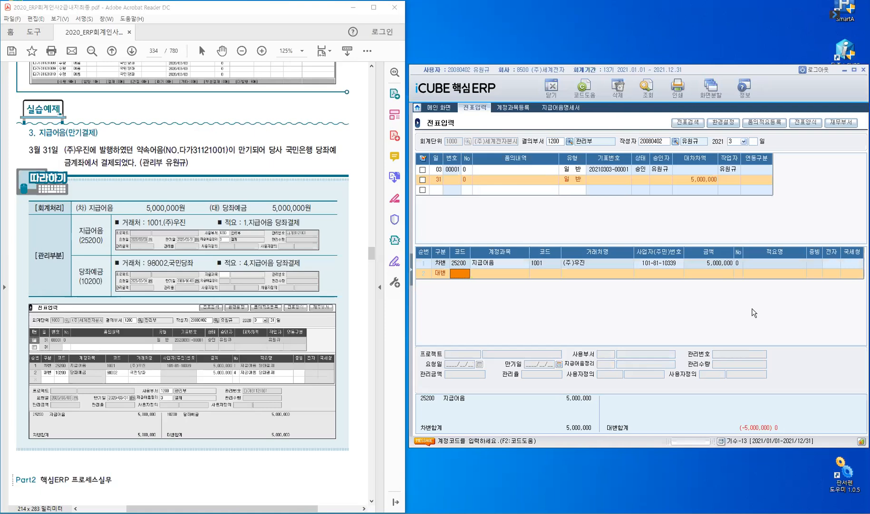
text(10200)
key(Return)
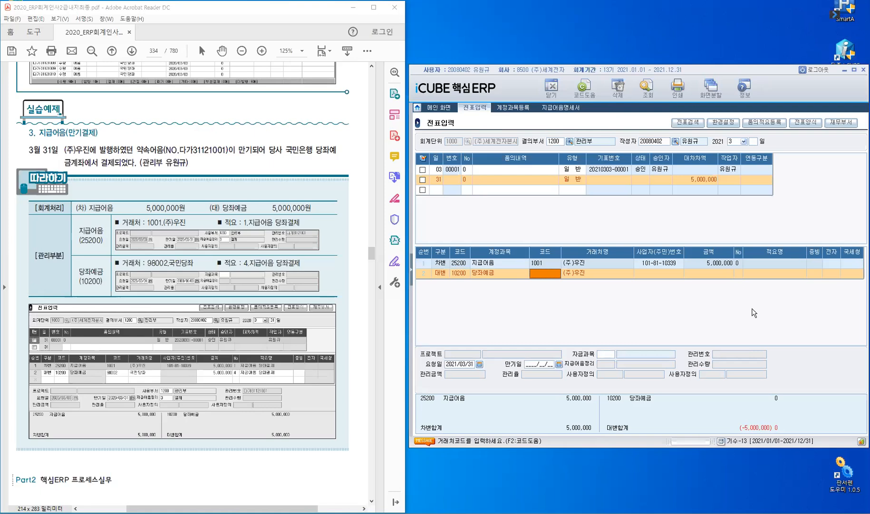
text(국민)
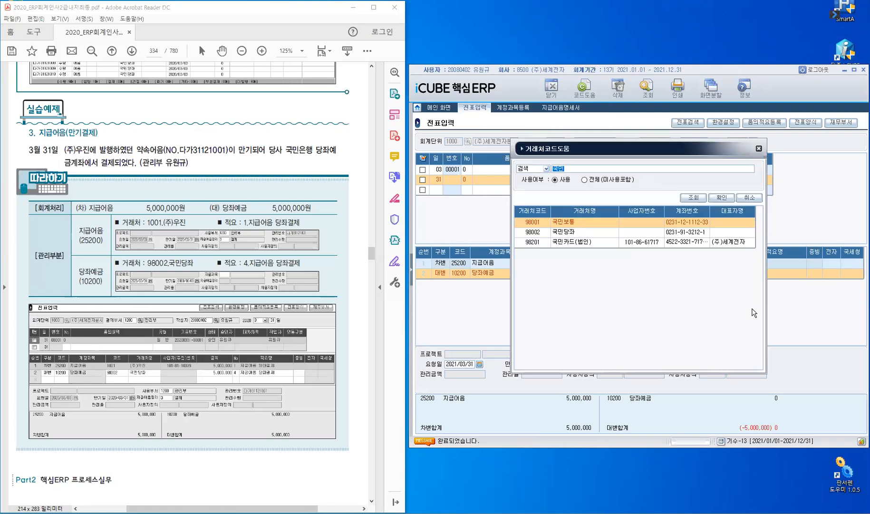
key(Down)
key(Return)
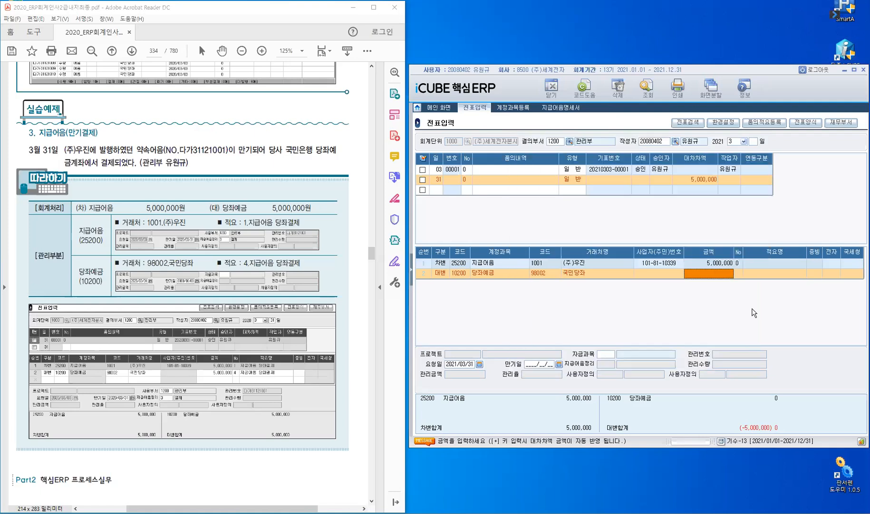
Set the credit line's amount to 5,000,000, save the voucher and reselect the credit line of the day 31 entry.
text(5,000,000)
key(Return)
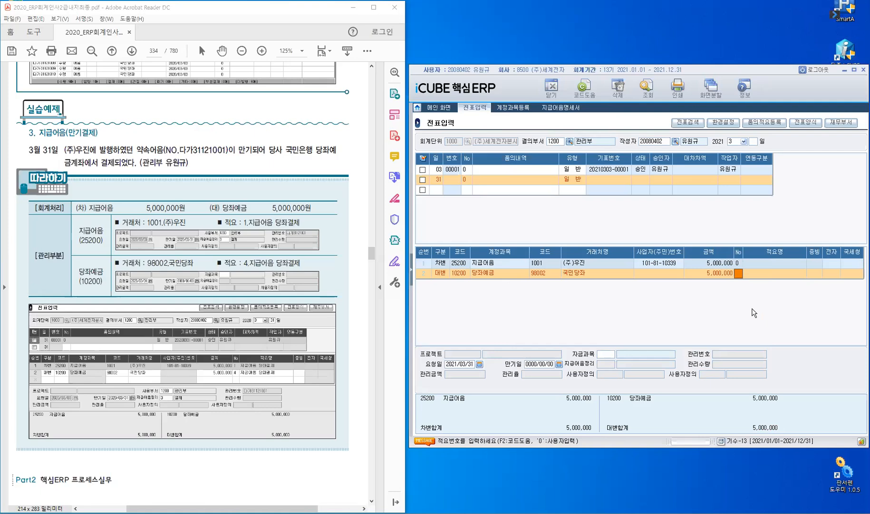
key(Return)
key(Return)
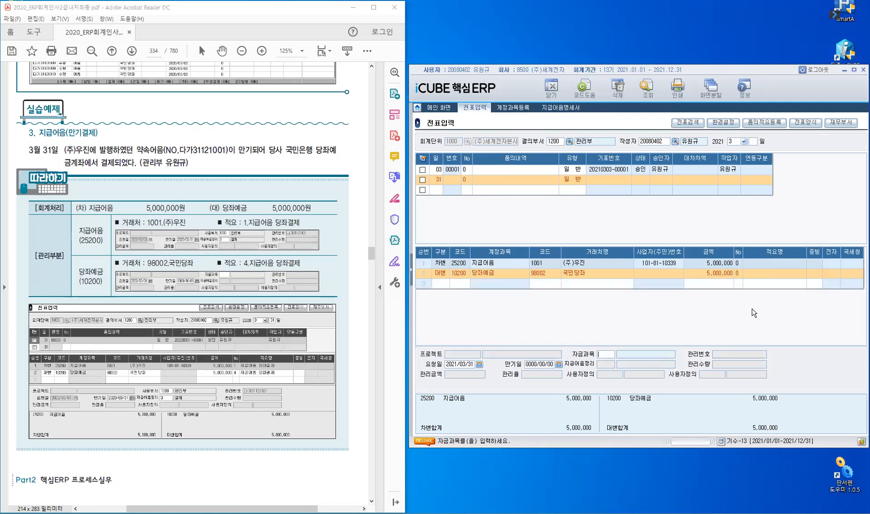
key(Return)
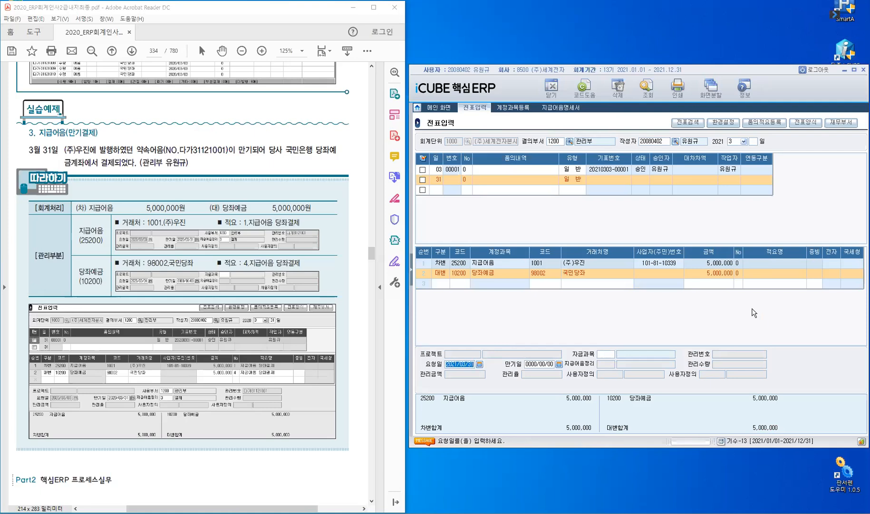
key(Return)
key(Return)
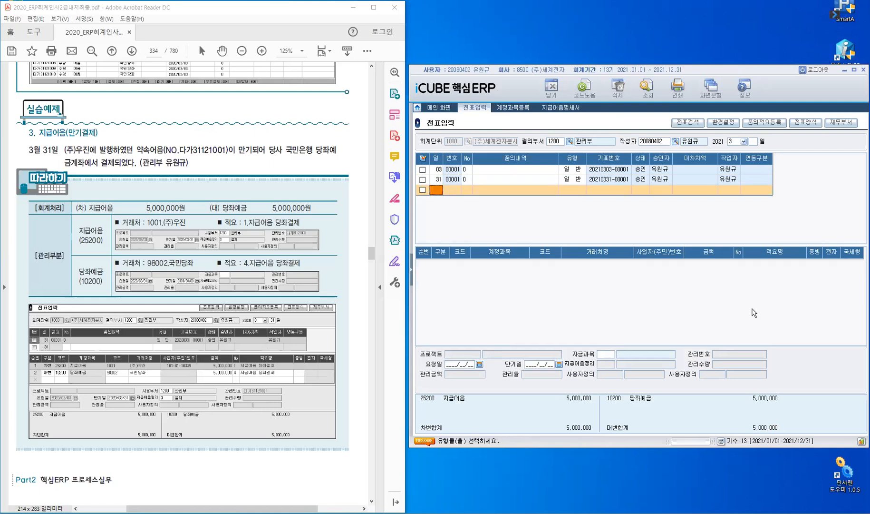
key(Up)
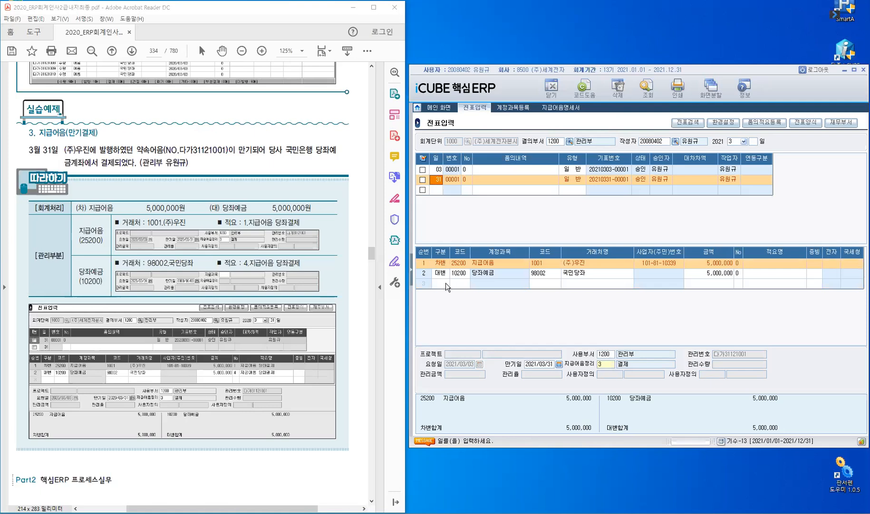
key(Tab)
key(Down)
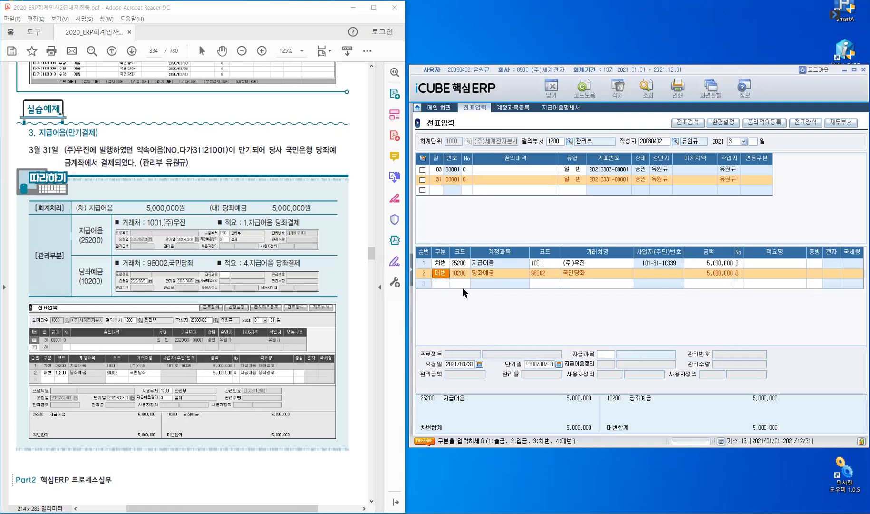
Refresh the 수불부 ledger in 지급어음명세서 and check the 구분 of note 다가31121001.
click(561, 107)
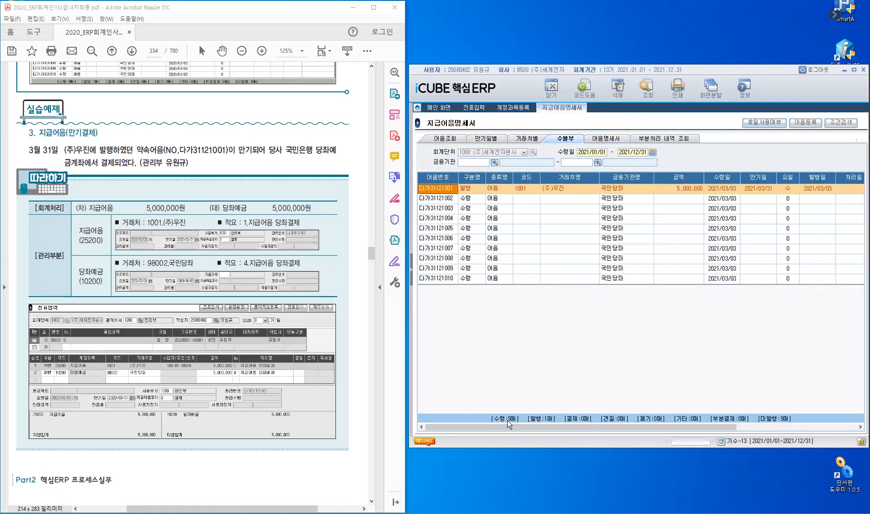
click(507, 420)
click(646, 87)
Expand the module menu tree, close the 지급어음명세서 screen and return to 전표입력.
click(412, 272)
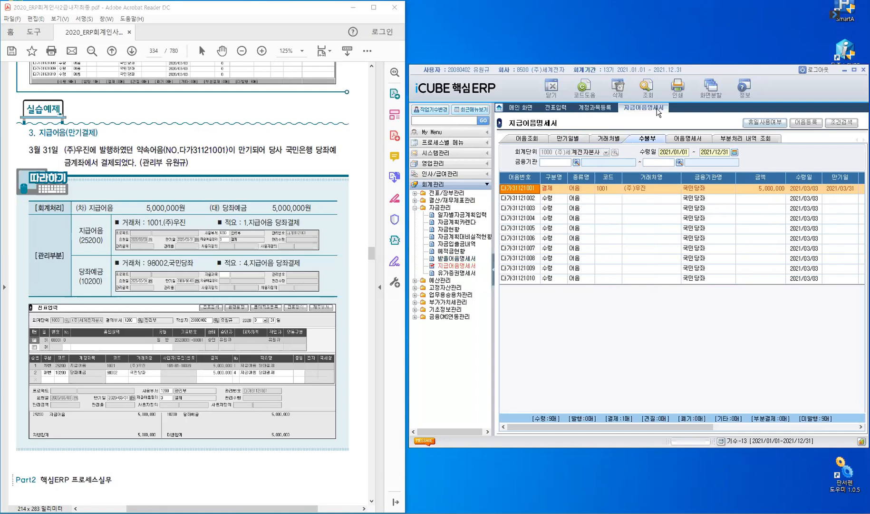
right_click(684, 110)
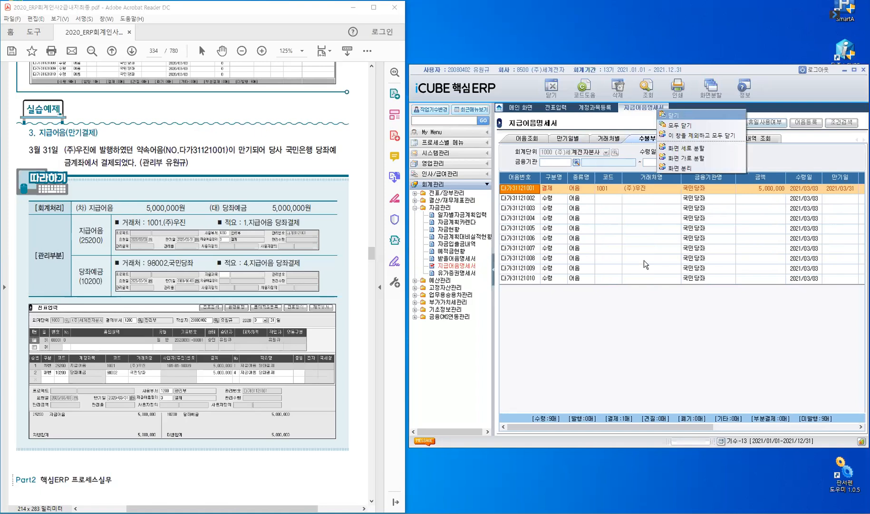
click(554, 108)
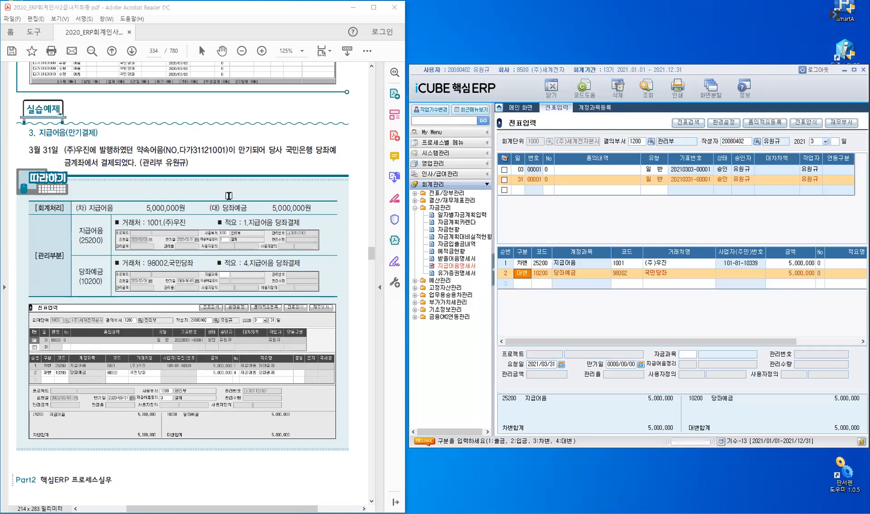
Read the textbook's CASE 4 유가증권의 입력 section, marking accounts 10700 and 17800, and continue to the April 30 유가증권 취득 exercise.
click(221, 168)
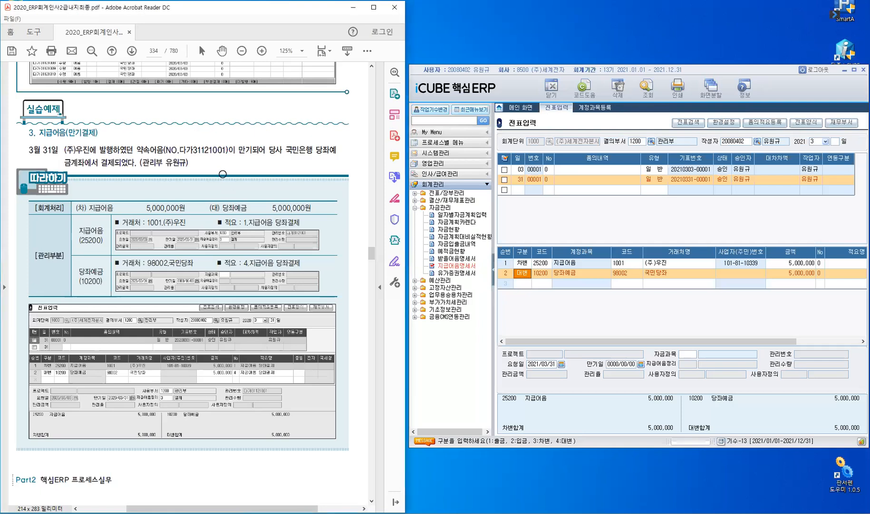
scroll(220, 172, down, 10)
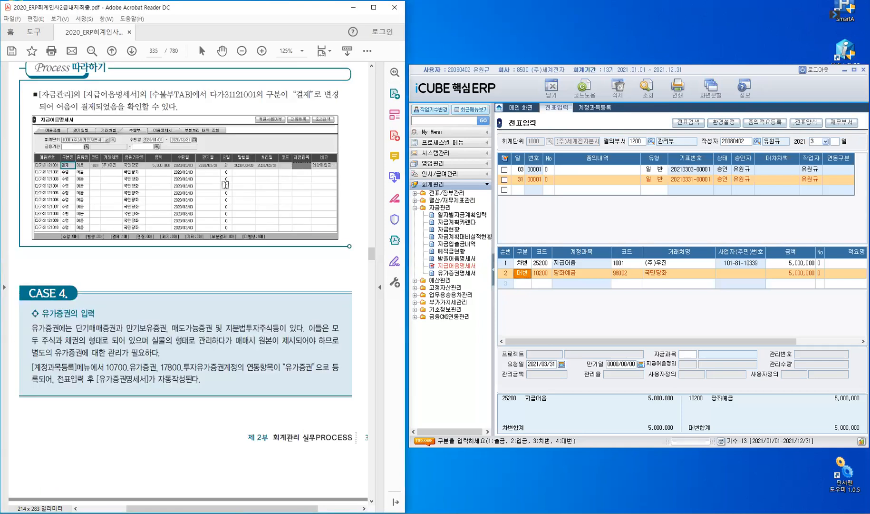
scroll(82, 188, down, 5)
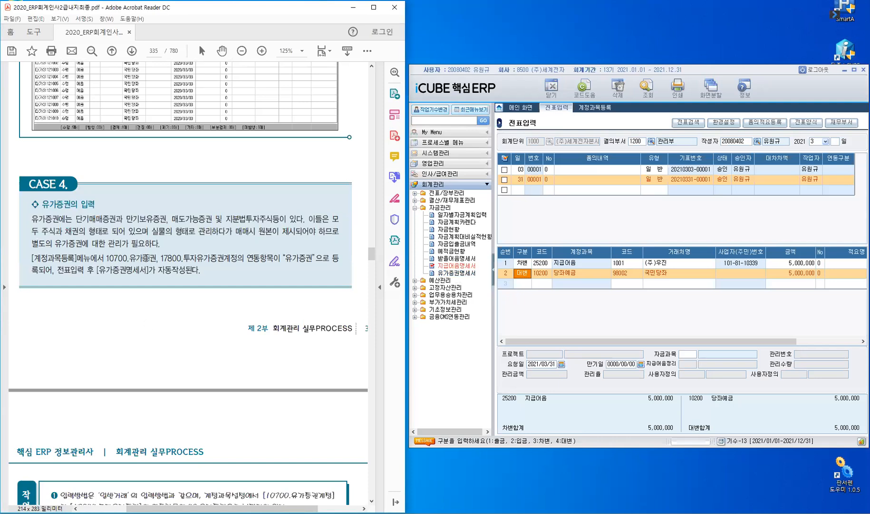
drag(183, 256, 105, 257)
drag(202, 256, 203, 255)
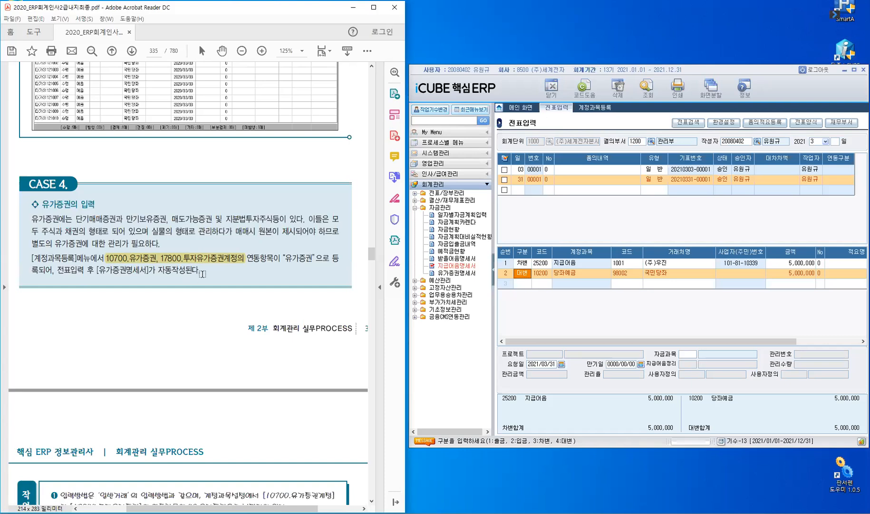
scroll(202, 274, down, 4)
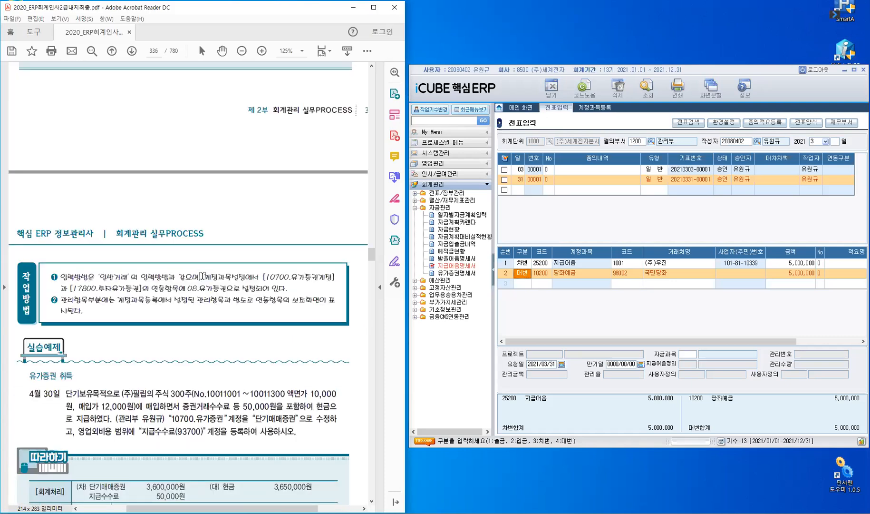
scroll(202, 276, down, 3)
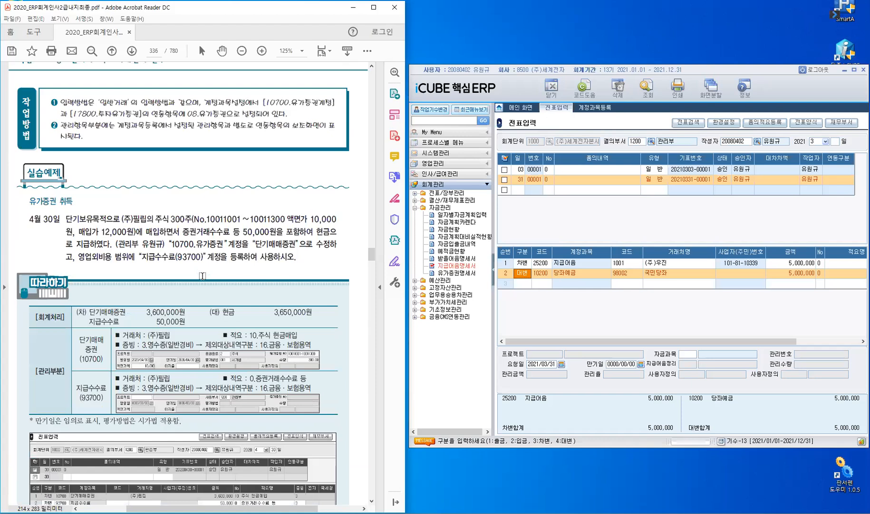
In the textbook's April 30 securities exercise, highlight 단기보유목적, 증권거래수수료 등 50,000원을 and the 지급수수료 entry.
scroll(203, 276, down, 1)
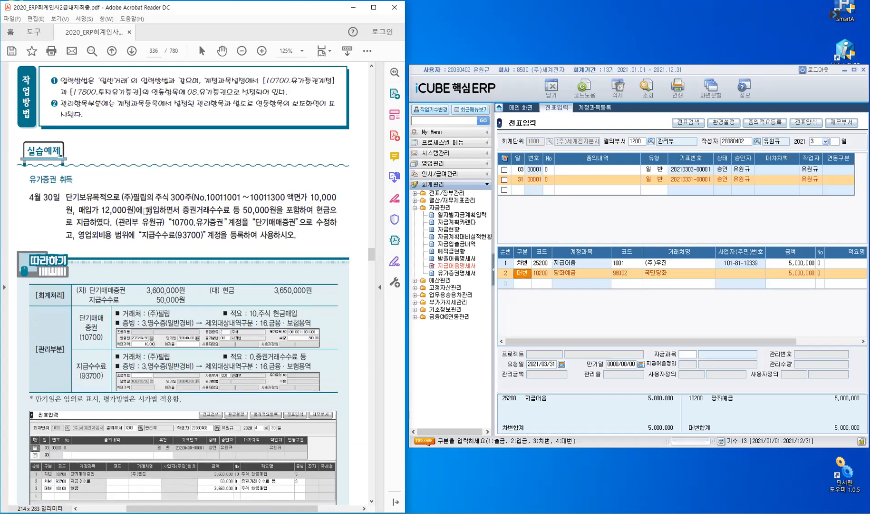
scroll(147, 211, down, 1)
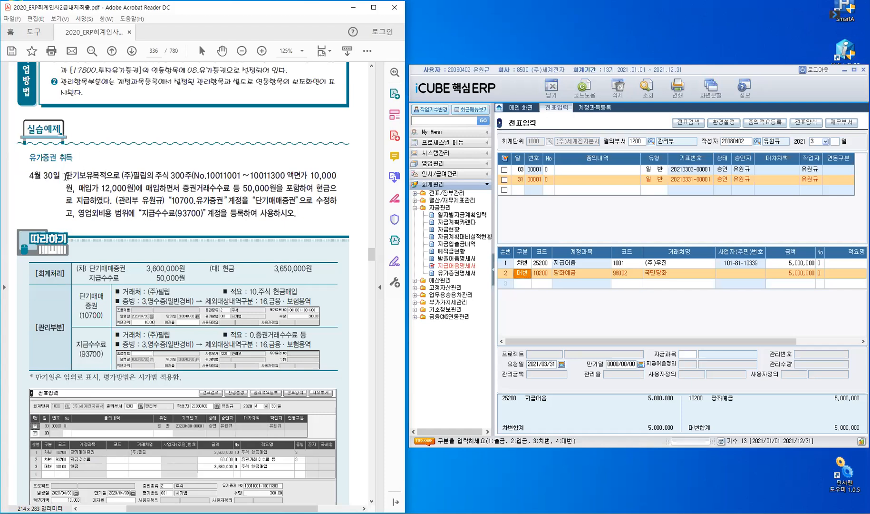
drag(67, 175, 106, 176)
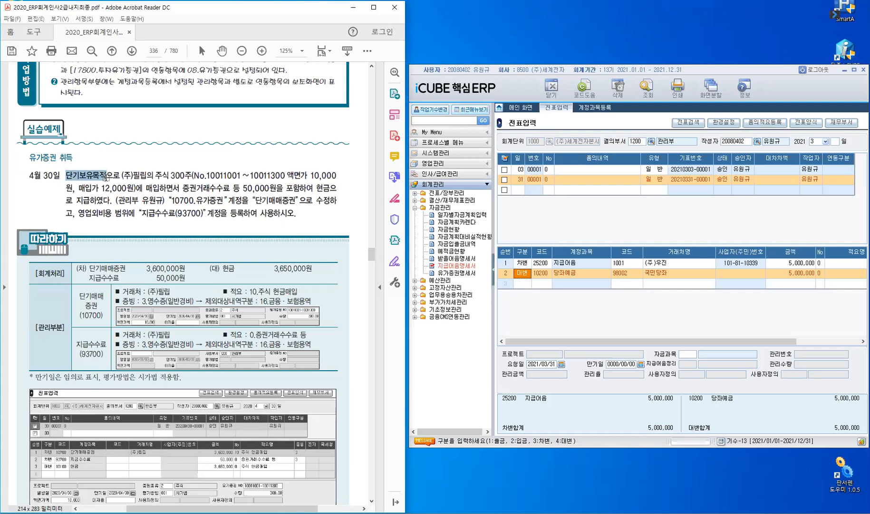
click(127, 167)
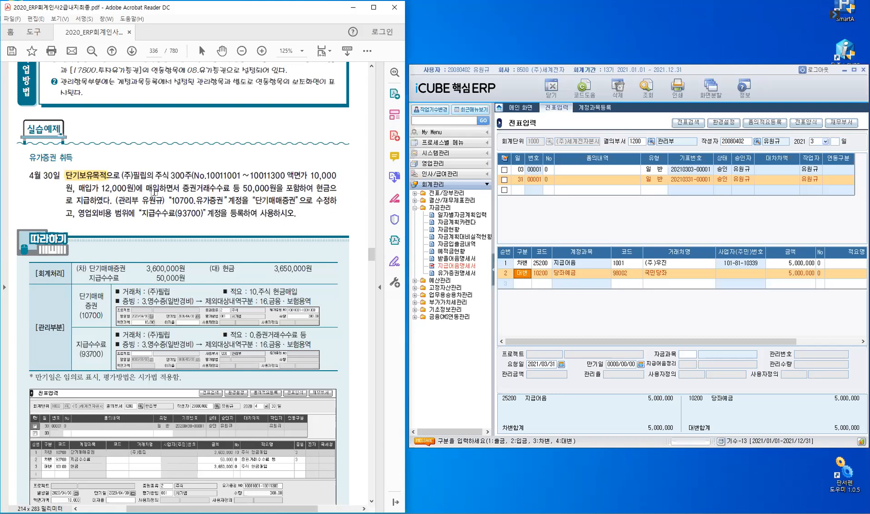
drag(183, 190, 284, 189)
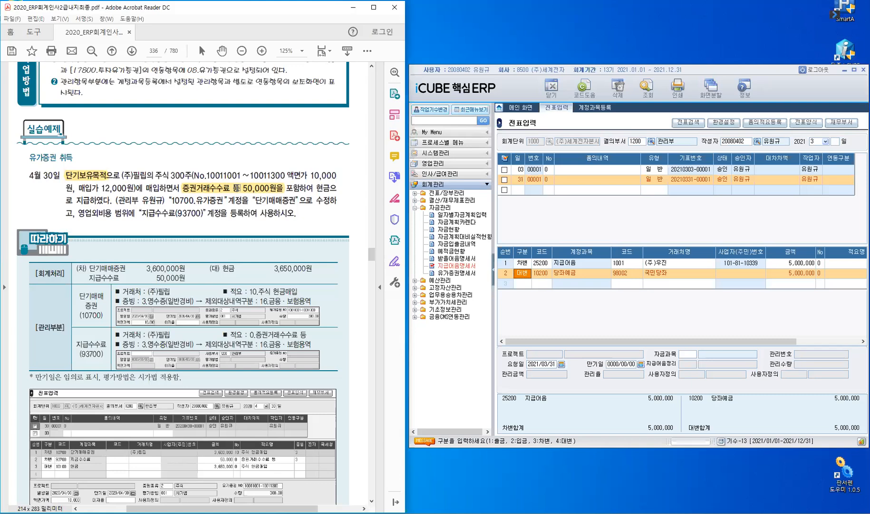
drag(88, 279, 118, 281)
In 계정과목등록, set the 계정과목명 of account 10700 under 당좌자산 to 단기매매증권.
click(597, 109)
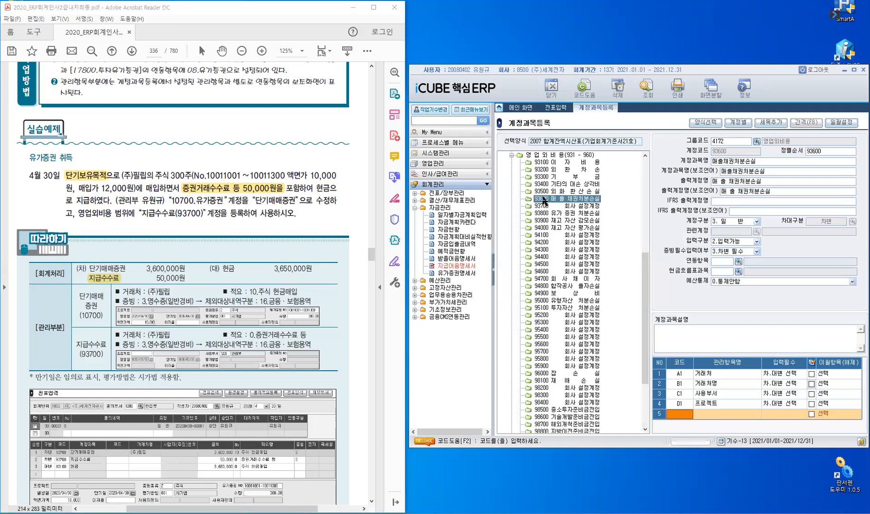
key(Escape)
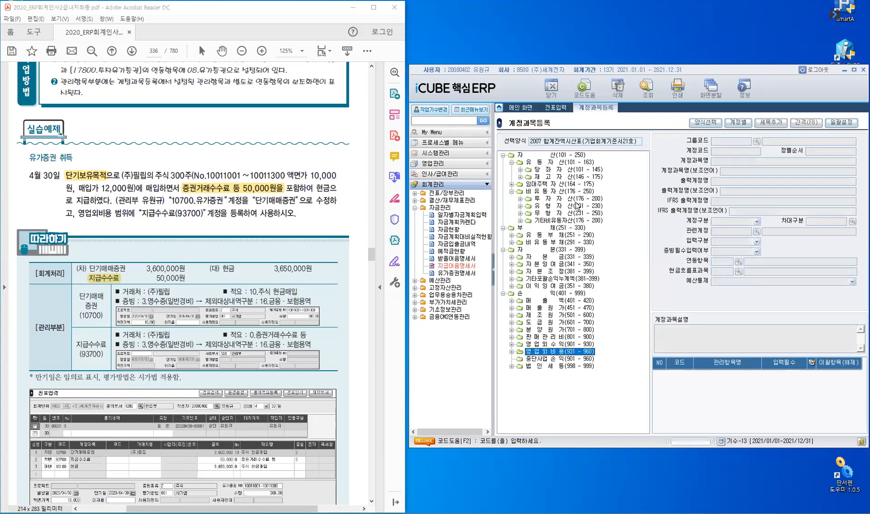
double_click(561, 170)
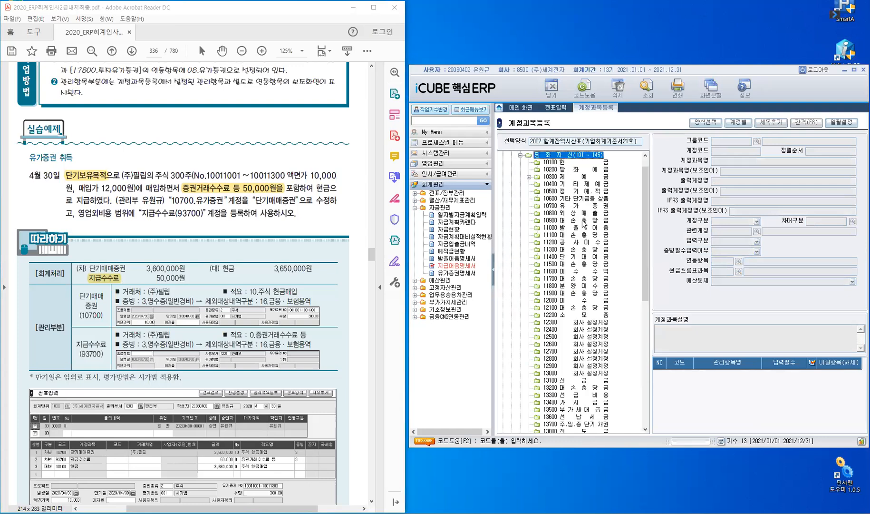
click(551, 207)
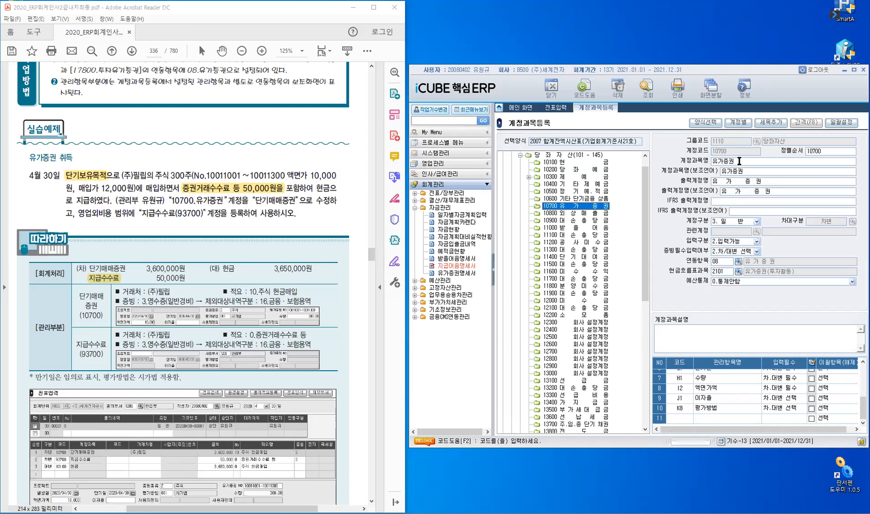
click(740, 160)
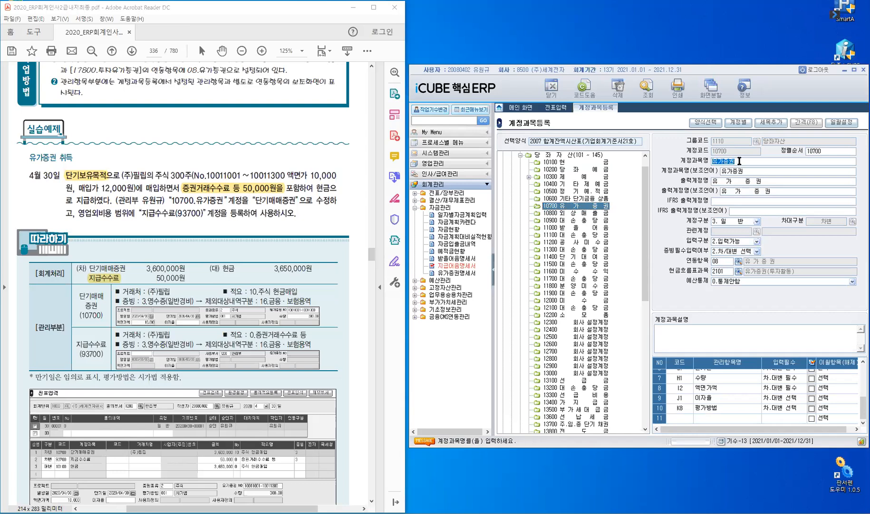
text(단)
text(기매매증권)
key(Return)
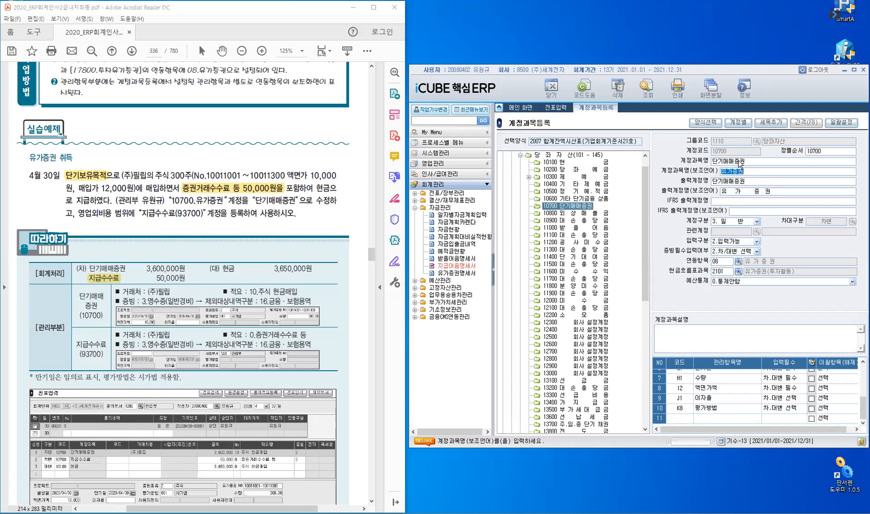
Set account 10700's 계정과목명(보조언어) to 단기매매증권 and both output names to the spaced form 단 기 매 매 증 권.
text(단기매매증권)
key(Return)
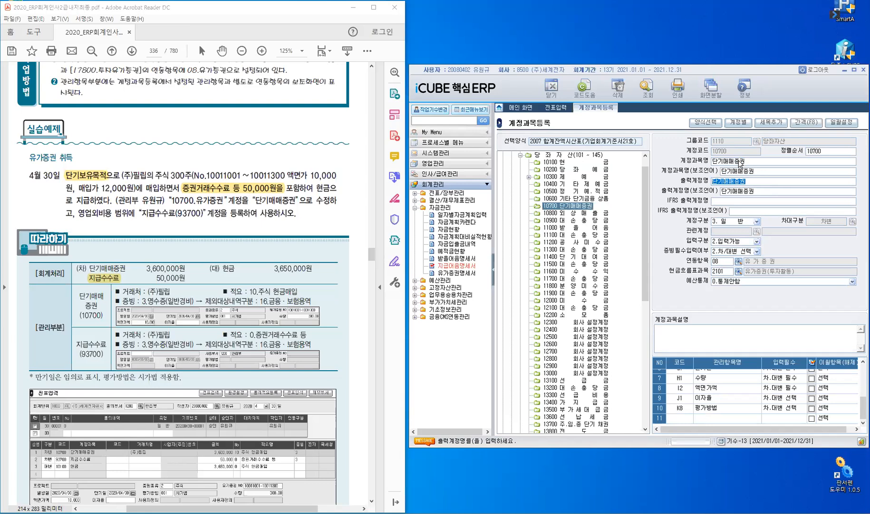
key(Return)
key(Return)
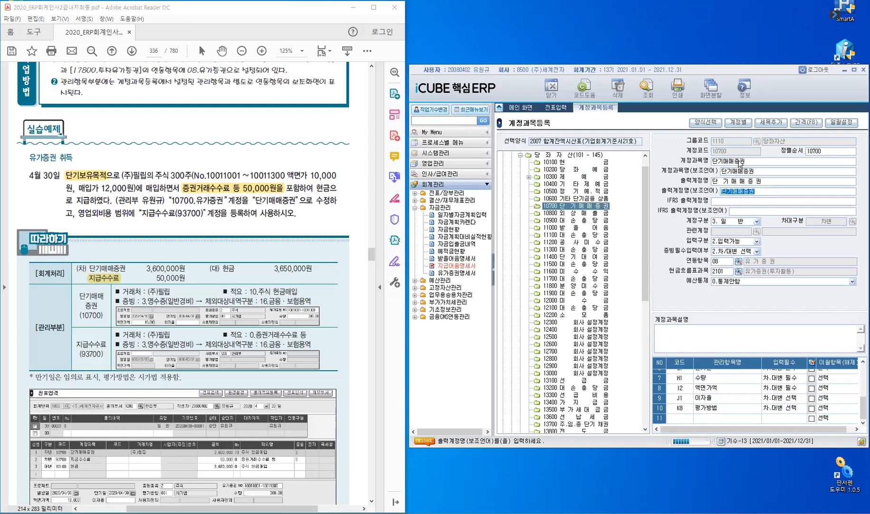
key(Return)
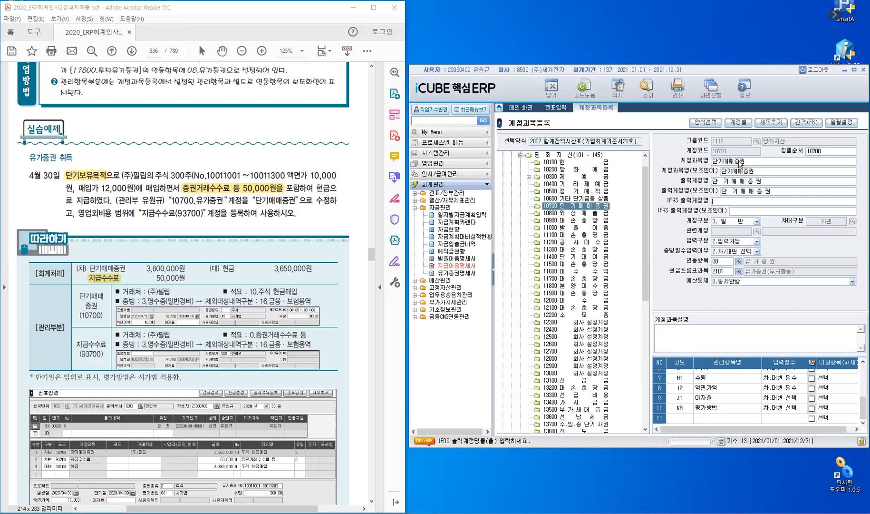
key(Return)
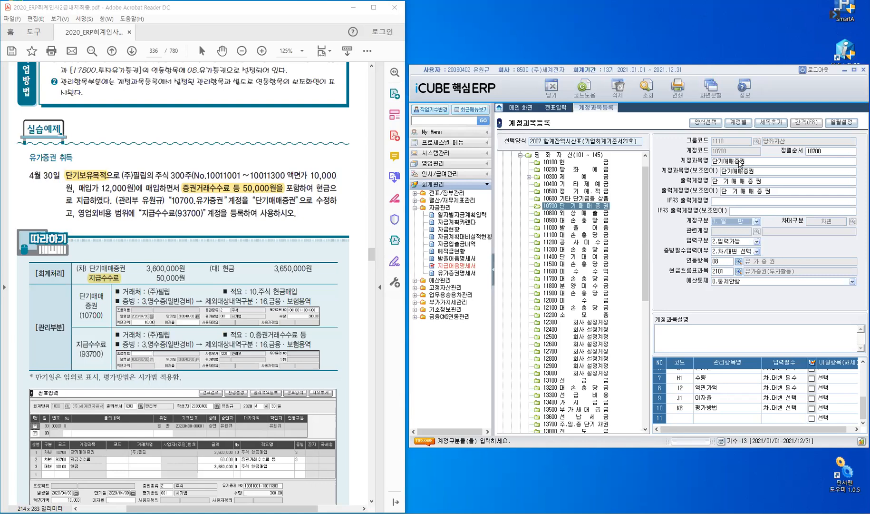
Review account 10700's 계정구분 options and its 관리항목 list, including the 입력필수 choices for 만기일.
click(757, 222)
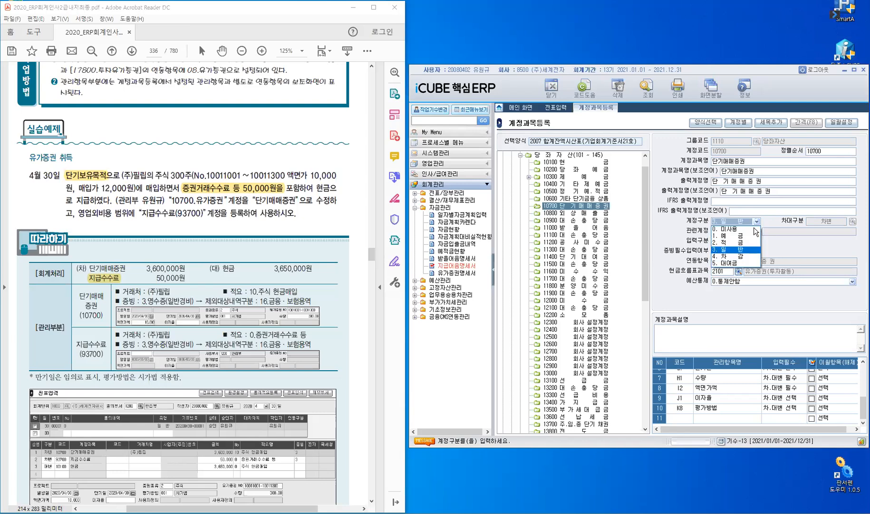
click(743, 249)
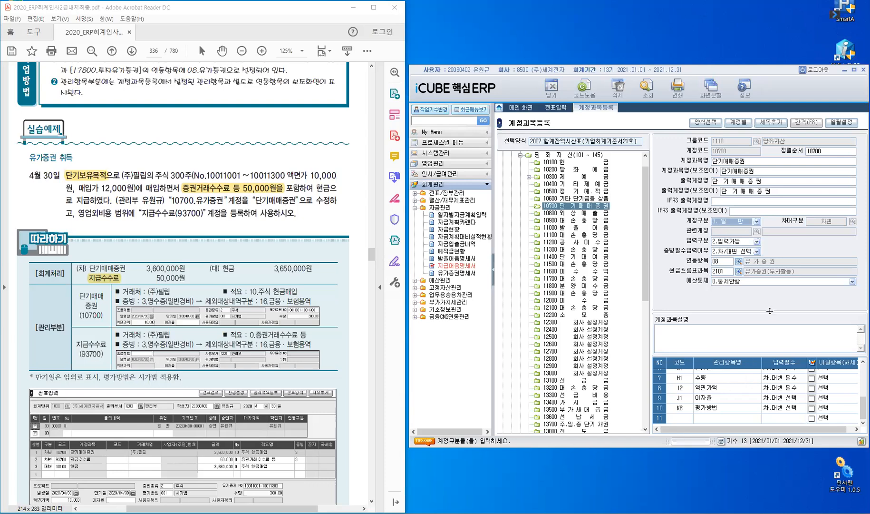
drag(770, 311, 770, 266)
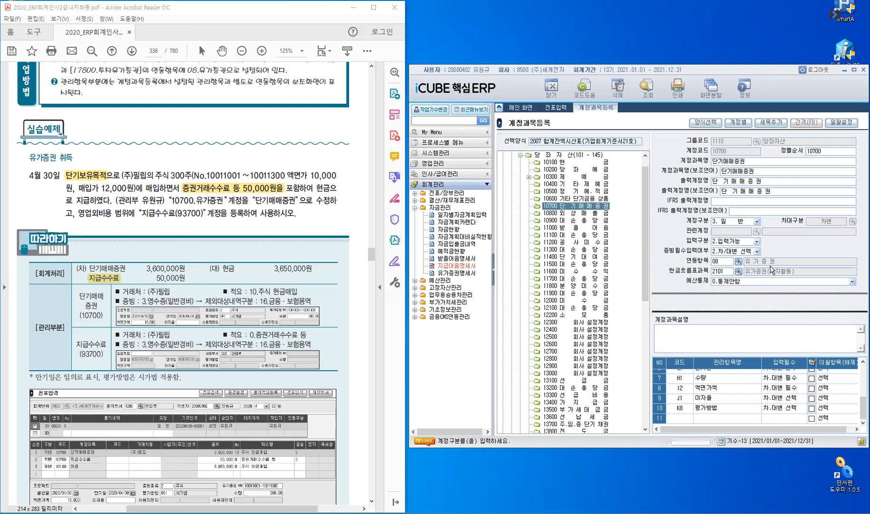
click(705, 379)
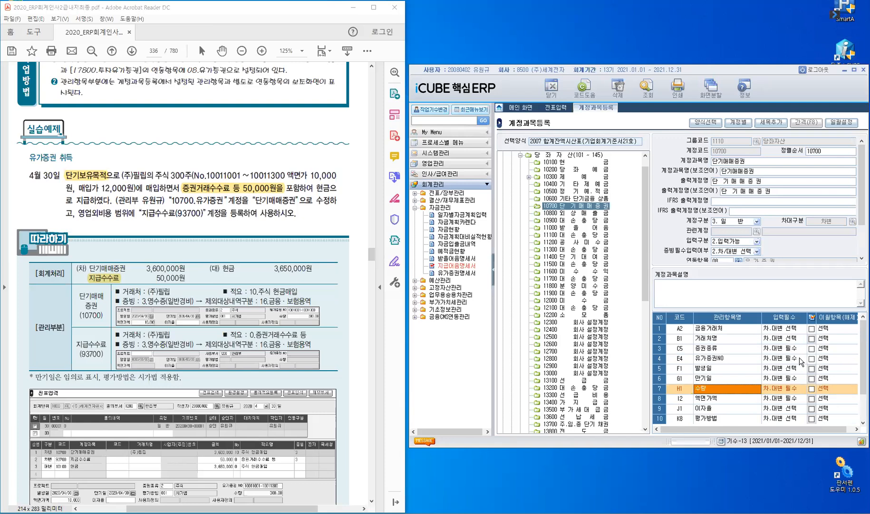
click(690, 380)
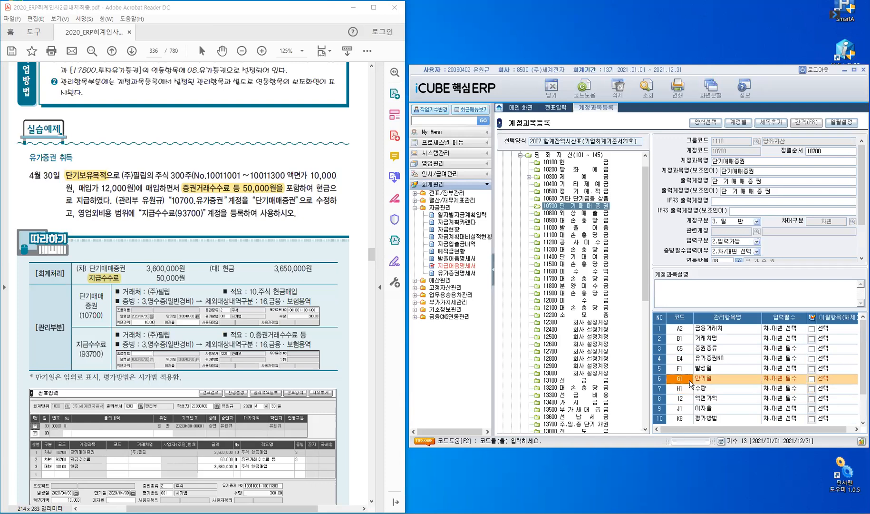
click(788, 378)
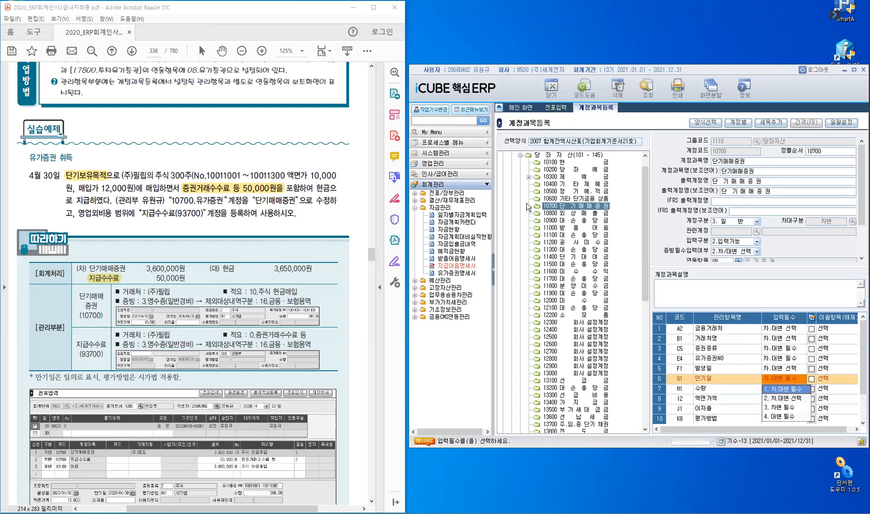
click(528, 178)
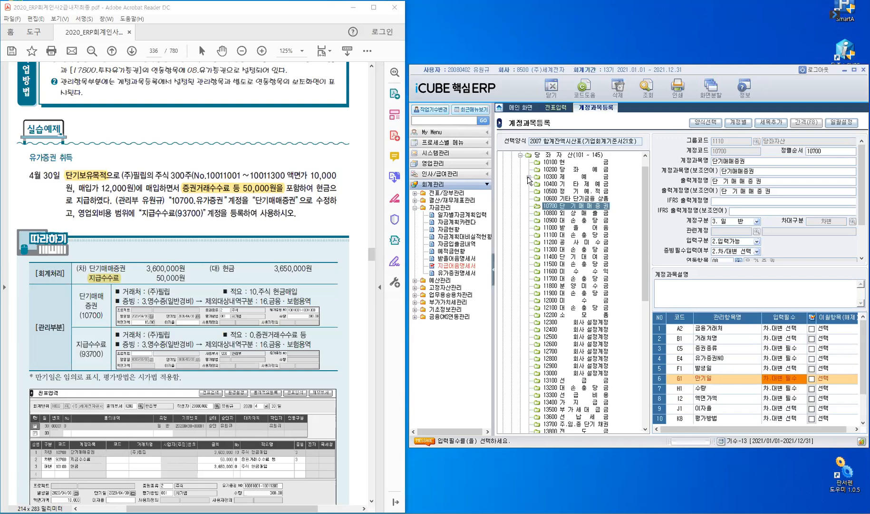
click(529, 178)
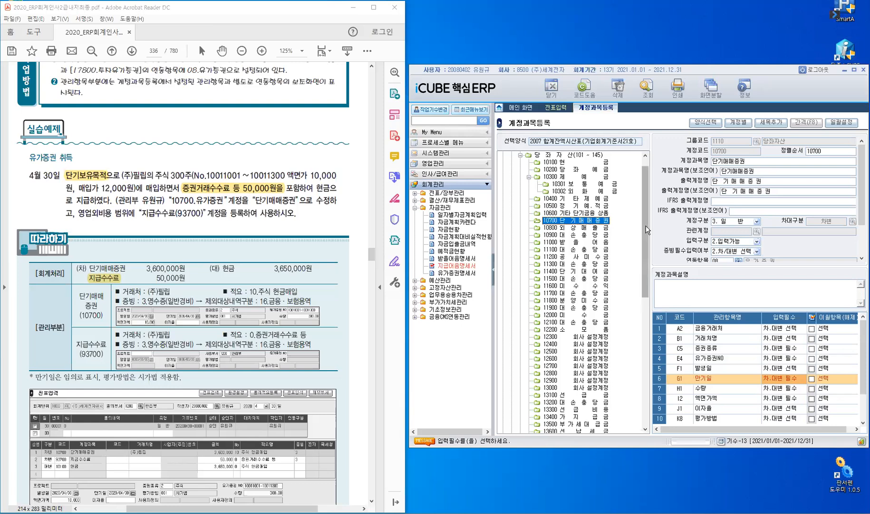
Set the 계정과목명 of account 93700 under 영업외비용 to 지급수수료.
mouse_move(644, 228)
mouse_down()
mouse_move(647, 376)
mouse_move(595, 389)
mouse_move(570, 414)
mouse_up()
click(569, 410)
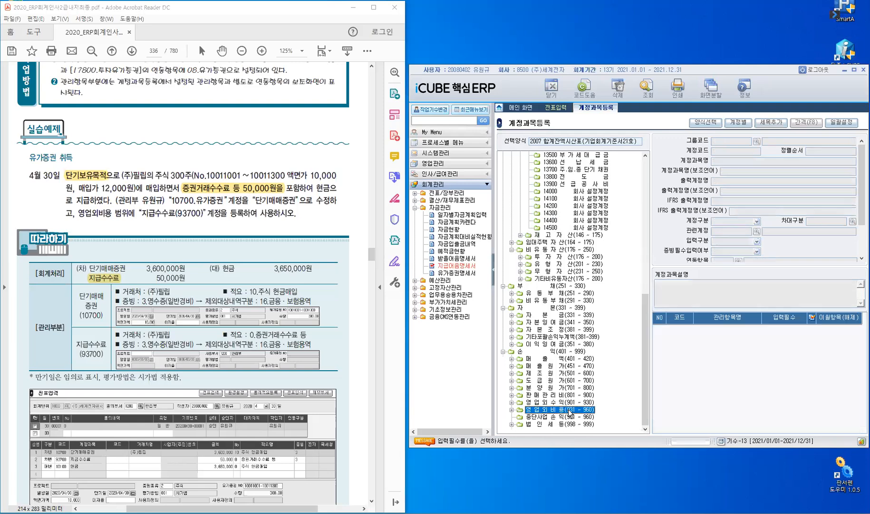
double_click(570, 412)
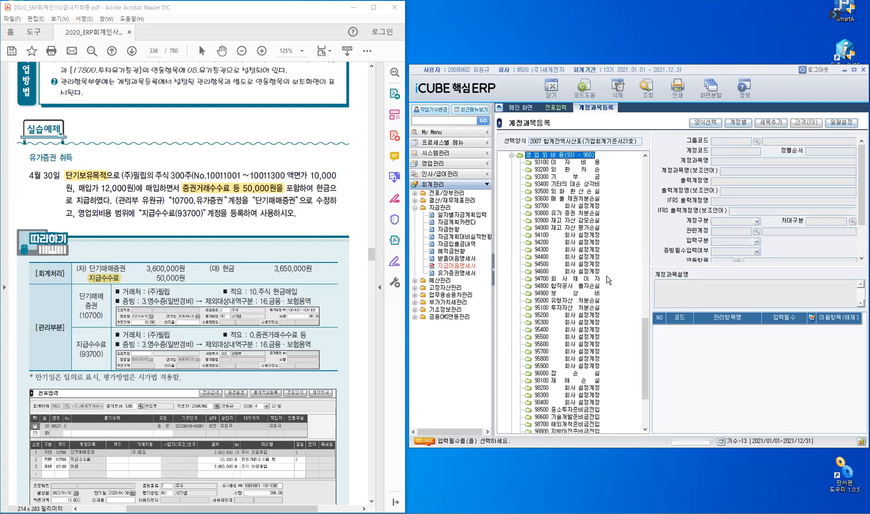
click(546, 207)
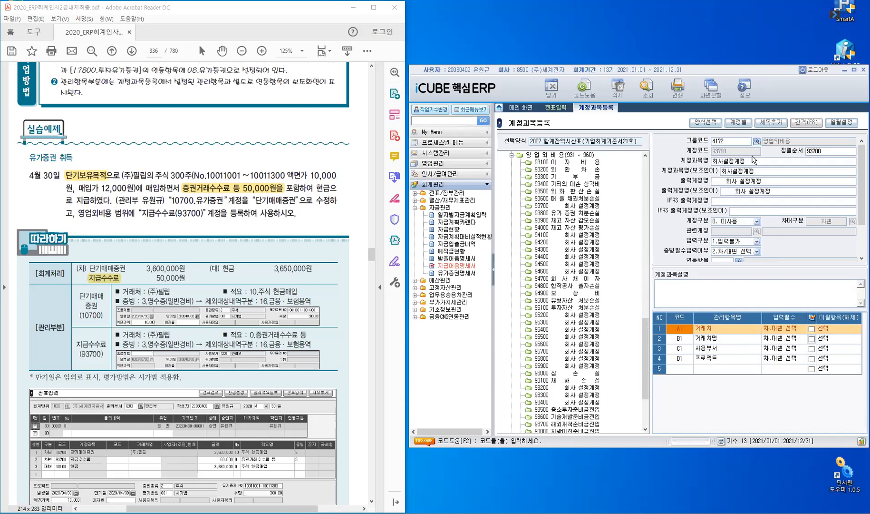
click(753, 161)
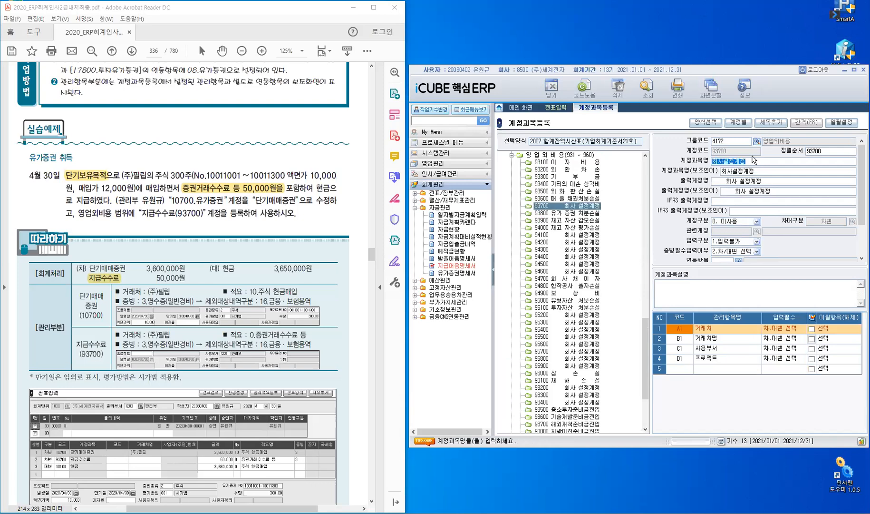
text(지급수수료)
key(Return)
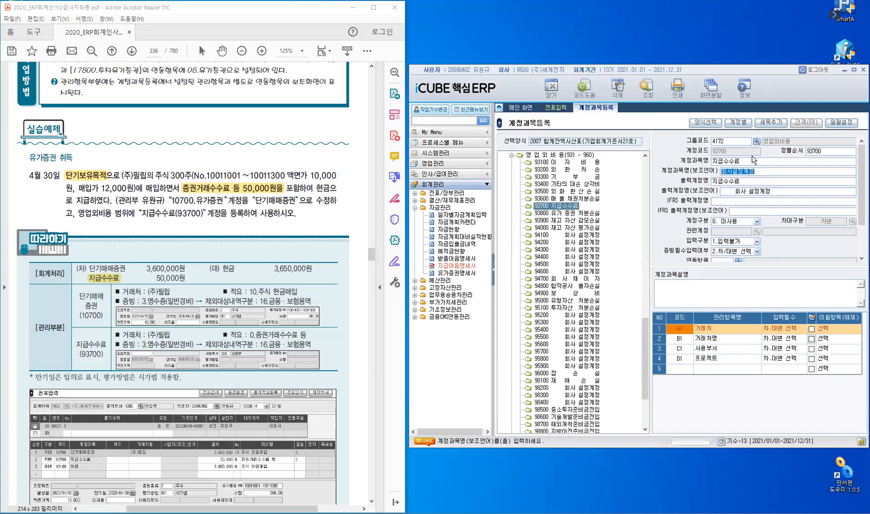
Set account 93700's 계정과목명(보조언어) to 지급수수료 and both output names to the spaced form 지 급 수 수 료.
text(지급수수료)
key(Return)
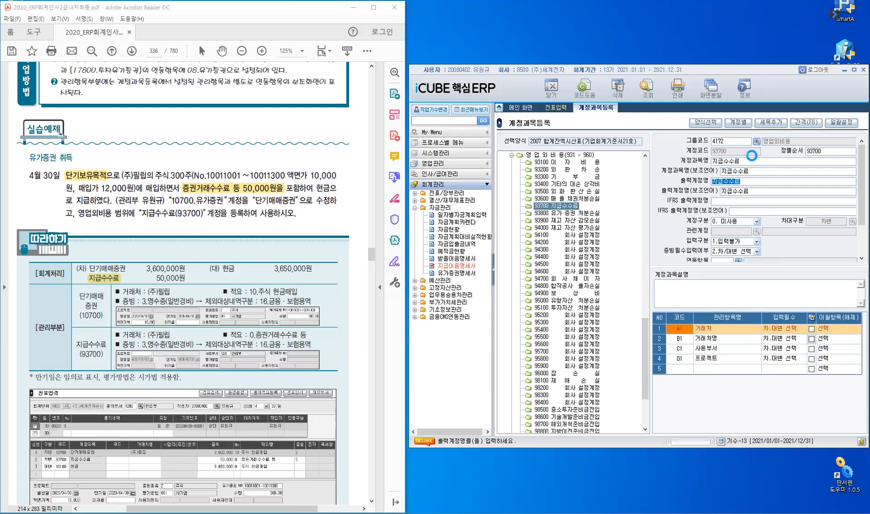
key(Return)
key(Return)
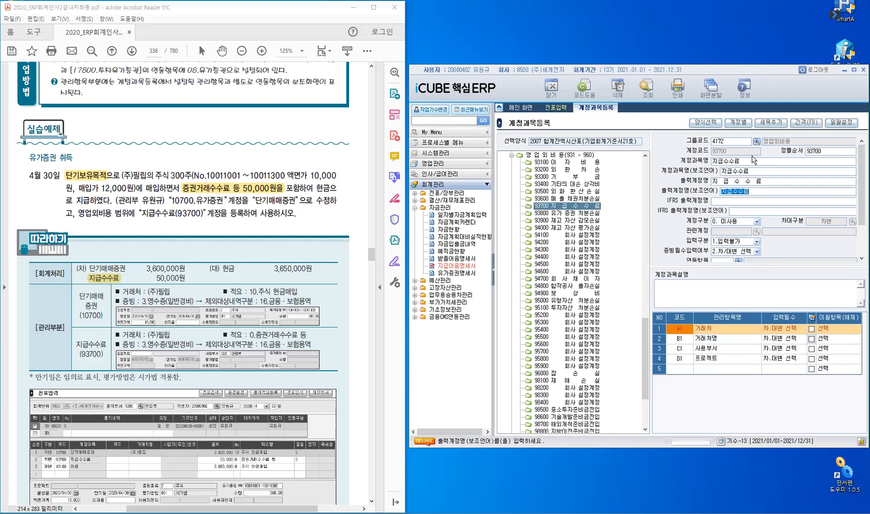
key(Return)
key(Return)
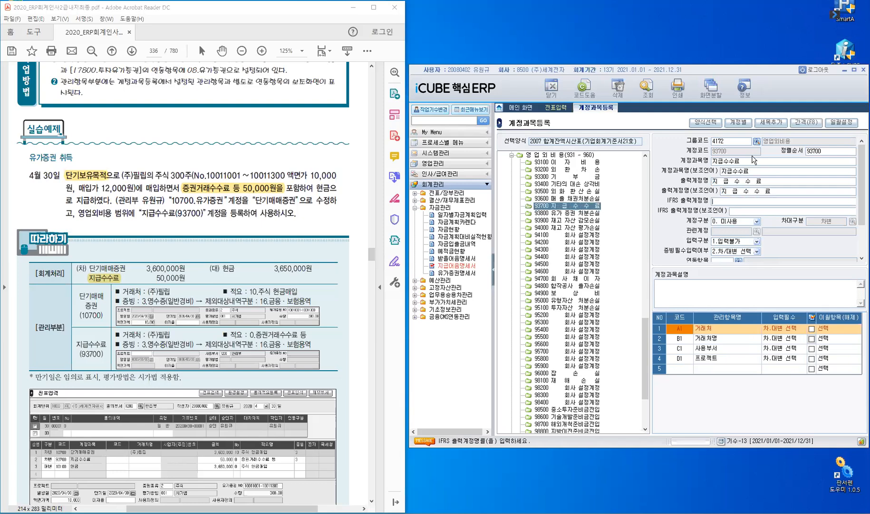
key(Return)
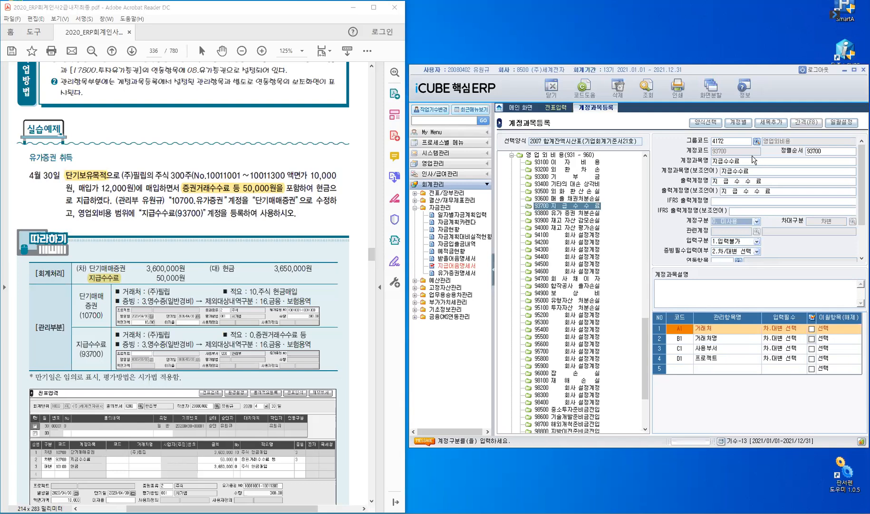
Set account 93700's 계정구분 to 3.일반 and its 입력구분 to 2.입력가능, leaving 연동항목 blank.
click(756, 222)
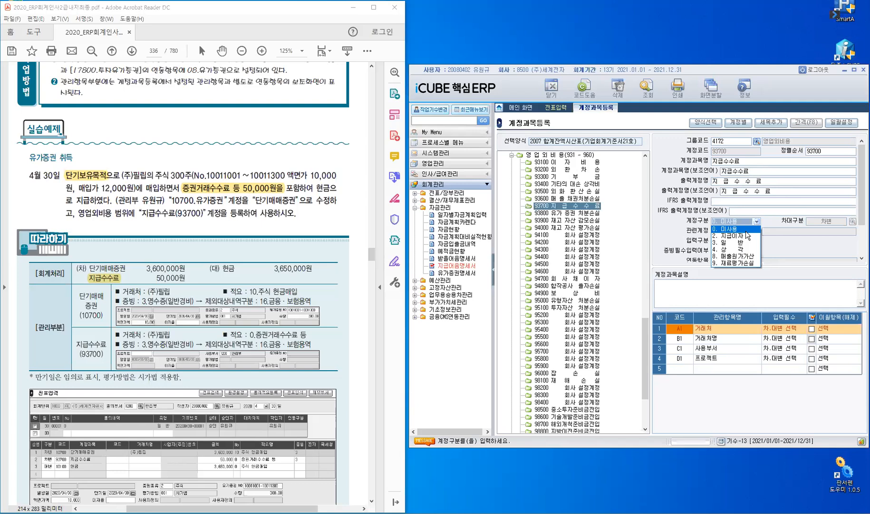
click(747, 245)
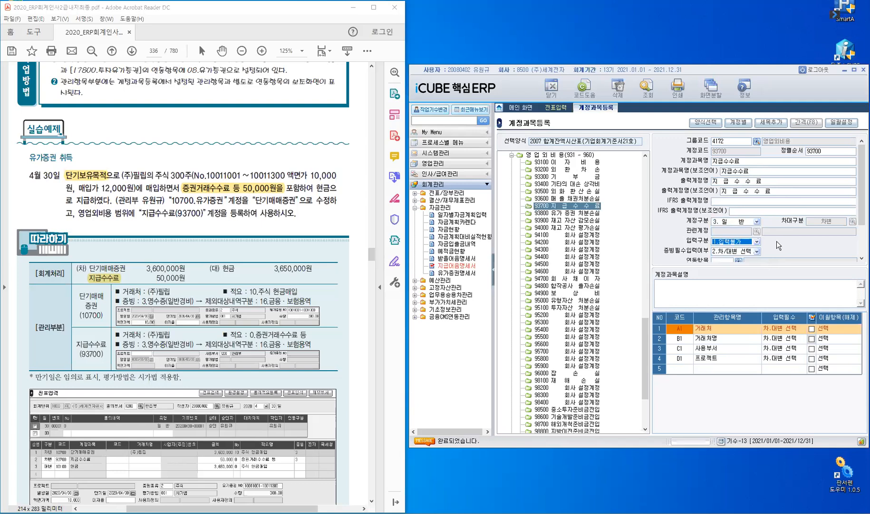
click(757, 241)
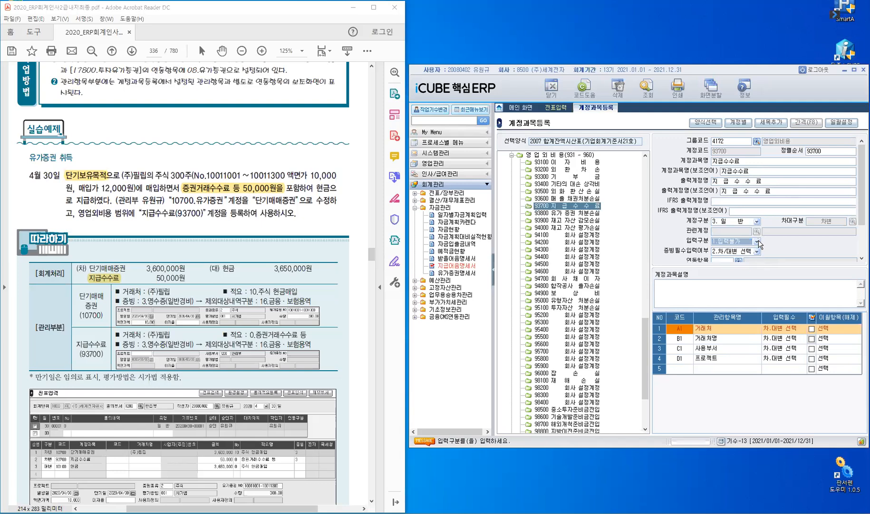
click(757, 242)
key(Return)
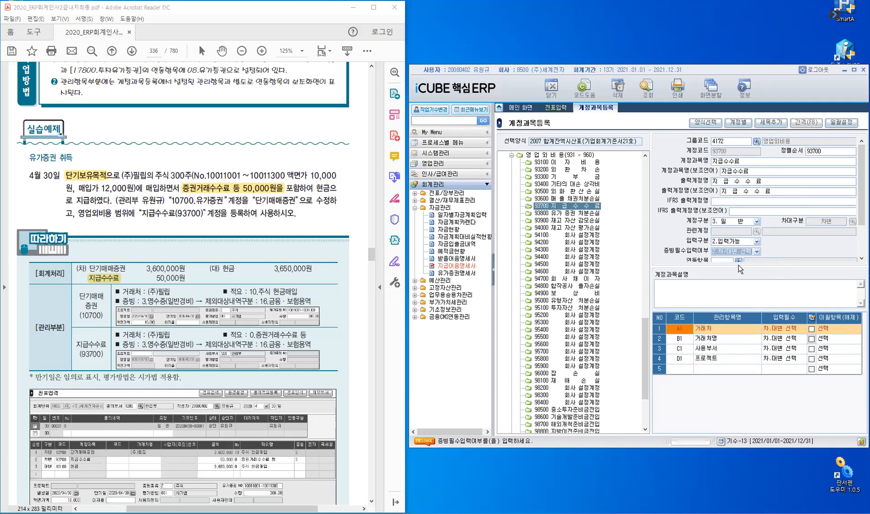
drag(738, 266, 739, 289)
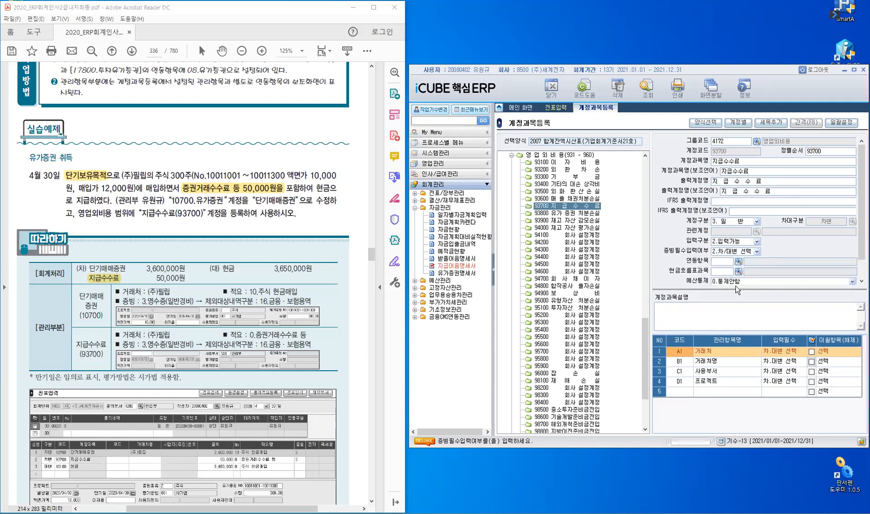
click(722, 263)
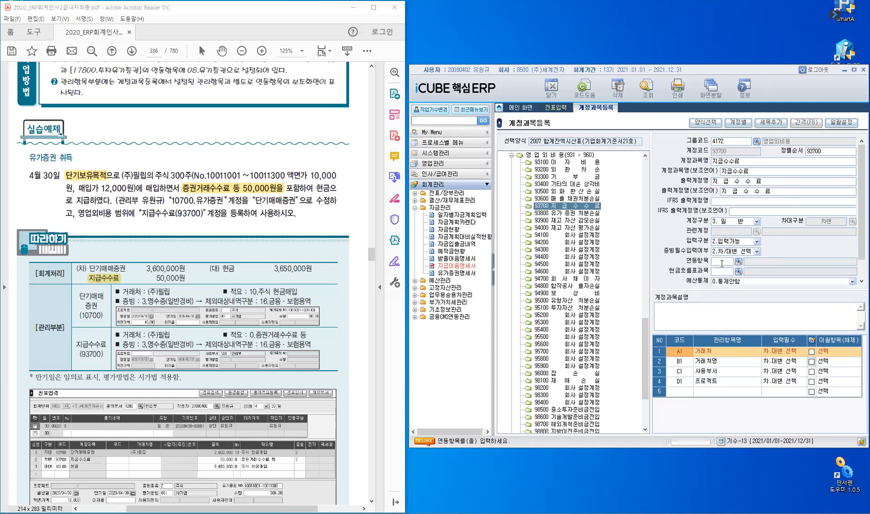
key(Return)
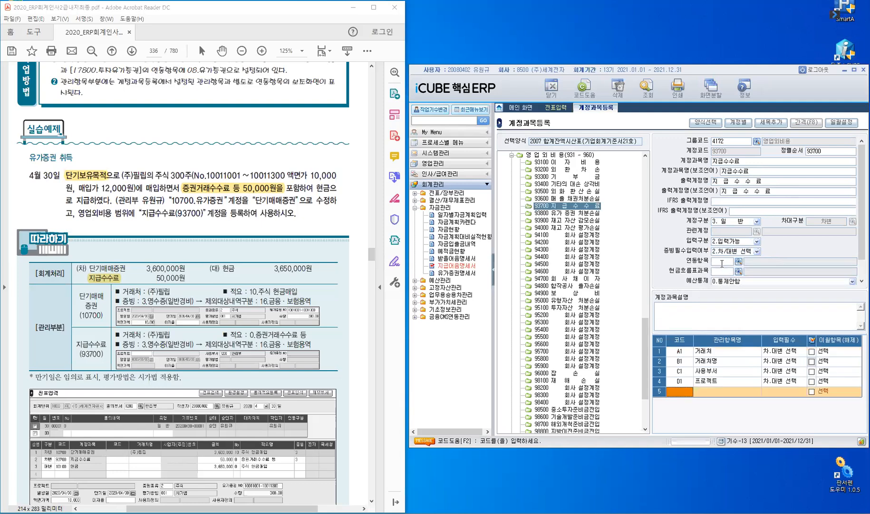
Start a new 일반 voucher dated April 30, 2021 in 전표입력, with 품의번호 0 and no 품의내역.
click(554, 108)
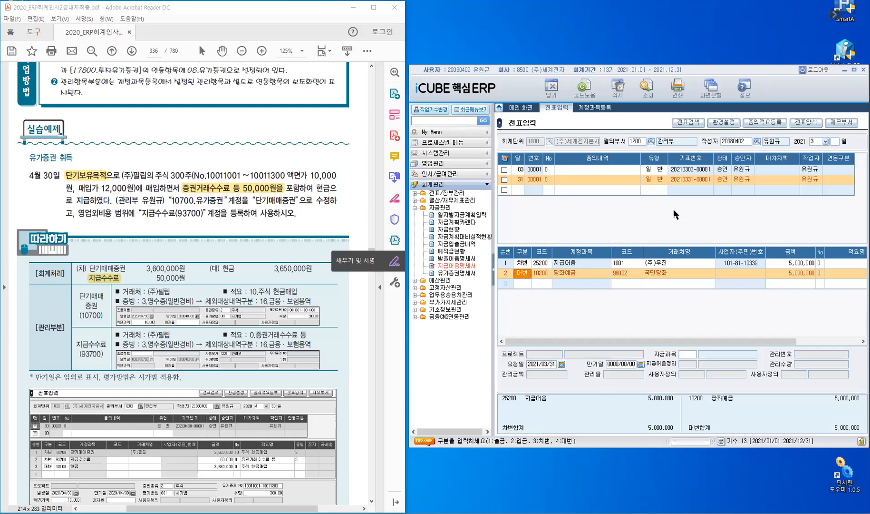
click(825, 142)
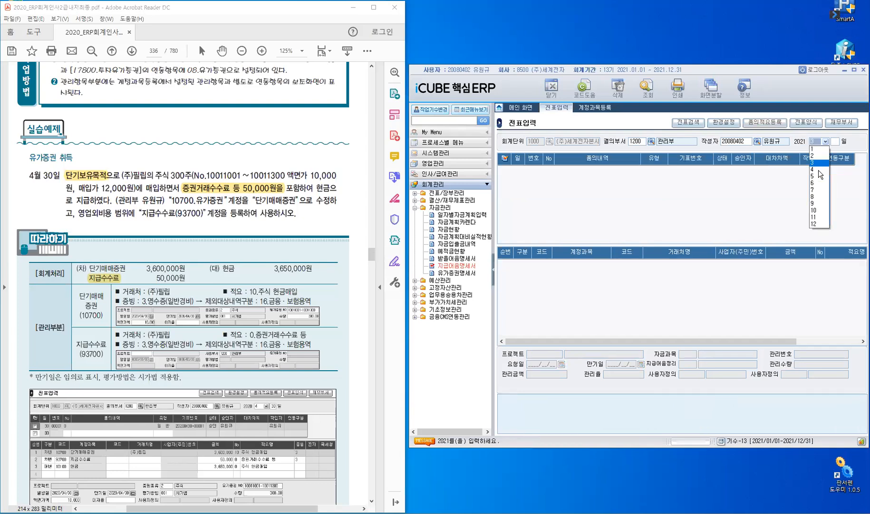
click(814, 170)
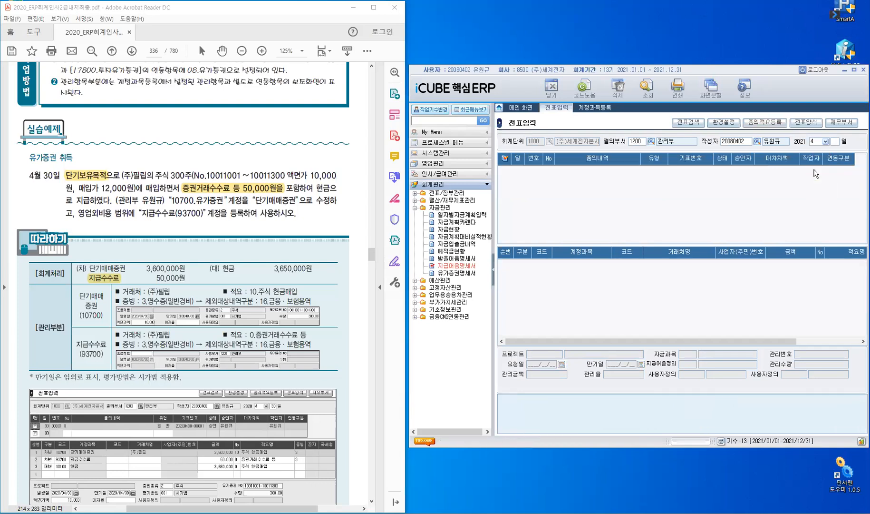
key(Return)
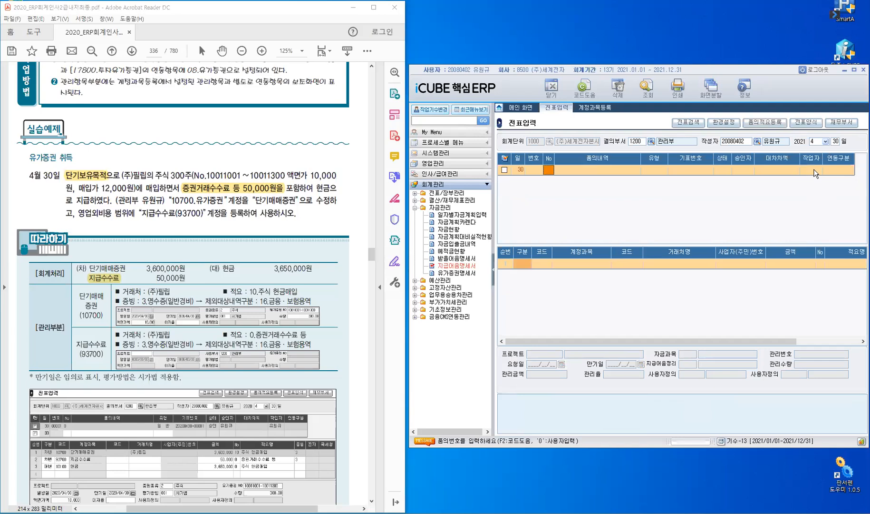
key(Return)
key(Return)
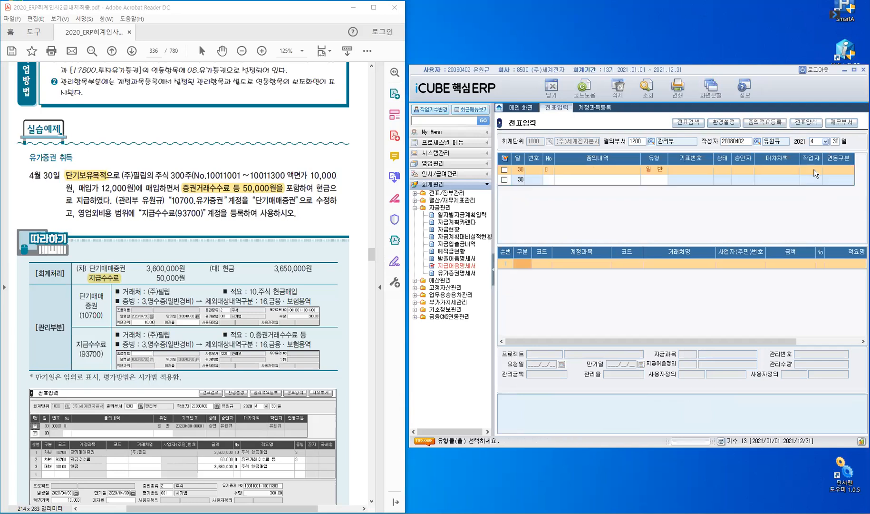
key(Return)
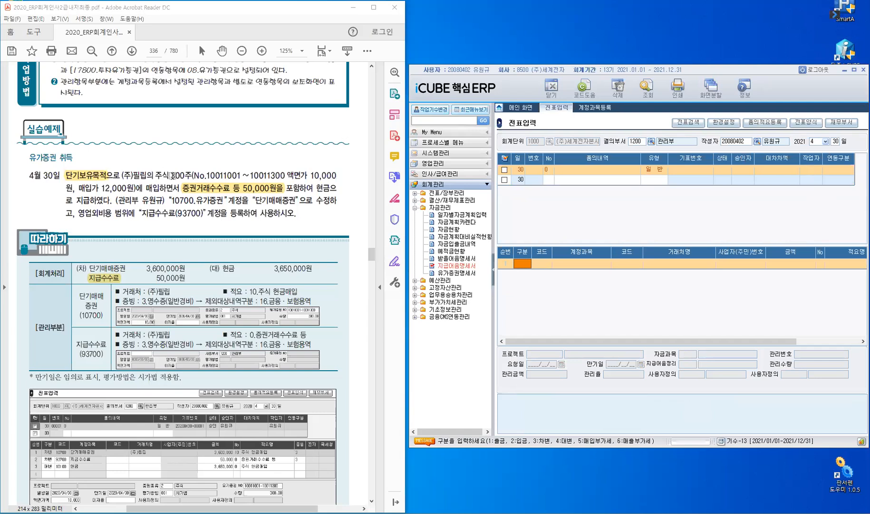
Highlight 300주 and 매입가 12,000원 in the textbook PDF's April 30 exercise.
drag(192, 176, 170, 174)
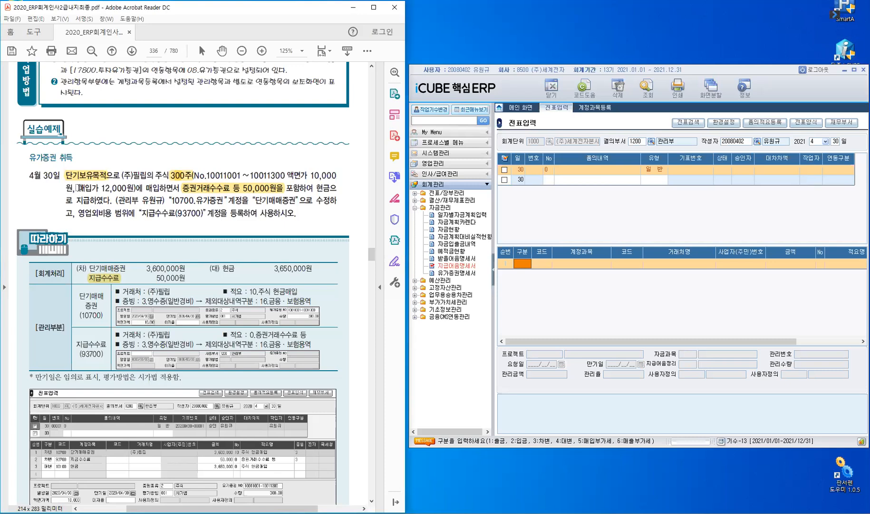
drag(95, 187, 130, 194)
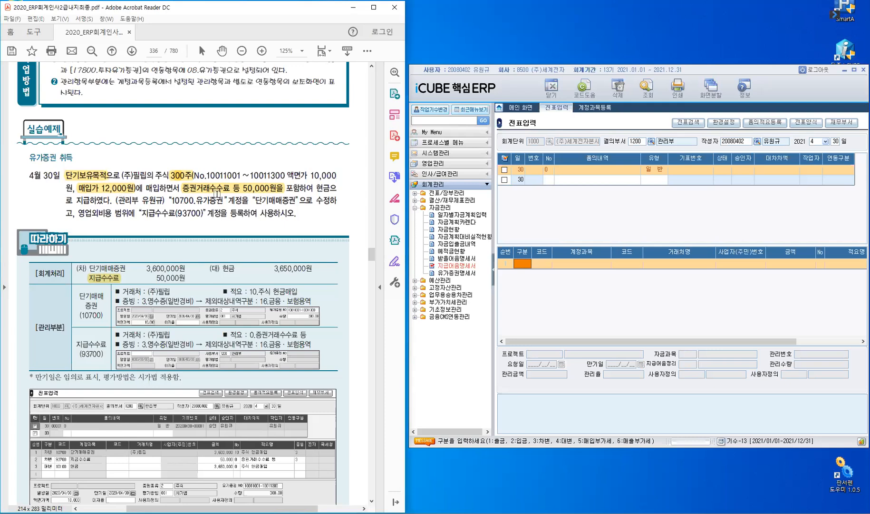
Add a debit (3.차변) line to the April 30 voucher with account 10700 단기매매증권.
click(519, 259)
text(3)
key(Return)
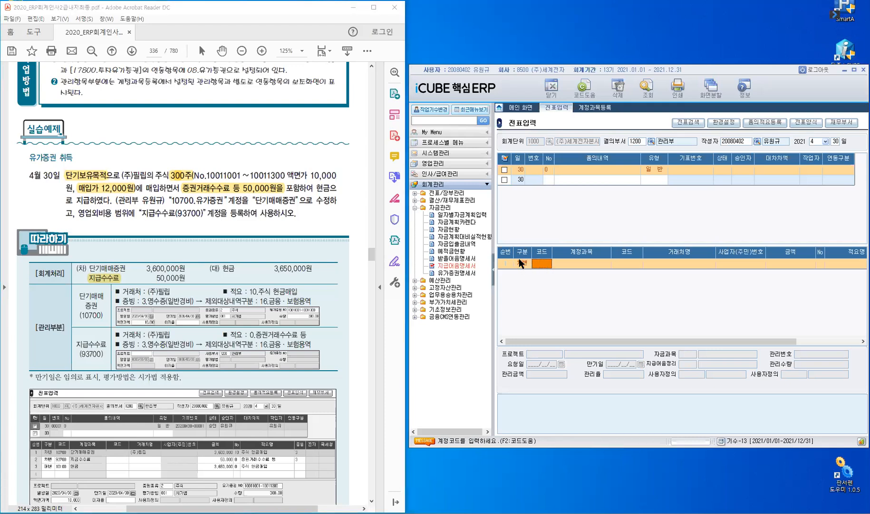
text(10700)
key(Return)
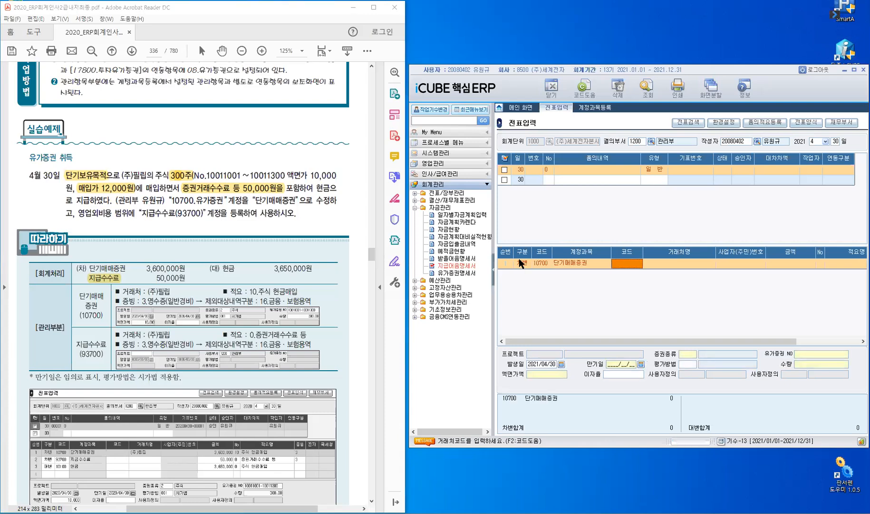
Set the 단기매매증권 line's amount to 3,600,000 with 적요 number 0, leaving the 거래처 and 적요명 blank.
key(Return)
key(Return)
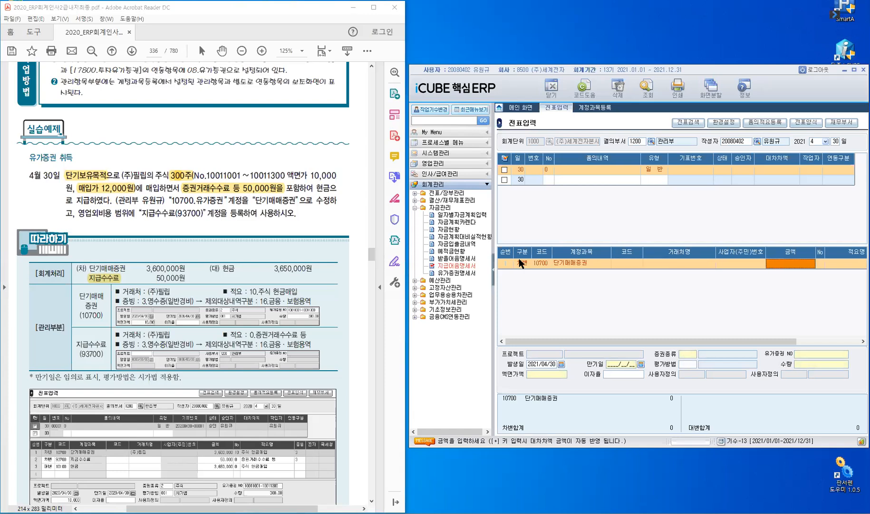
text(3)
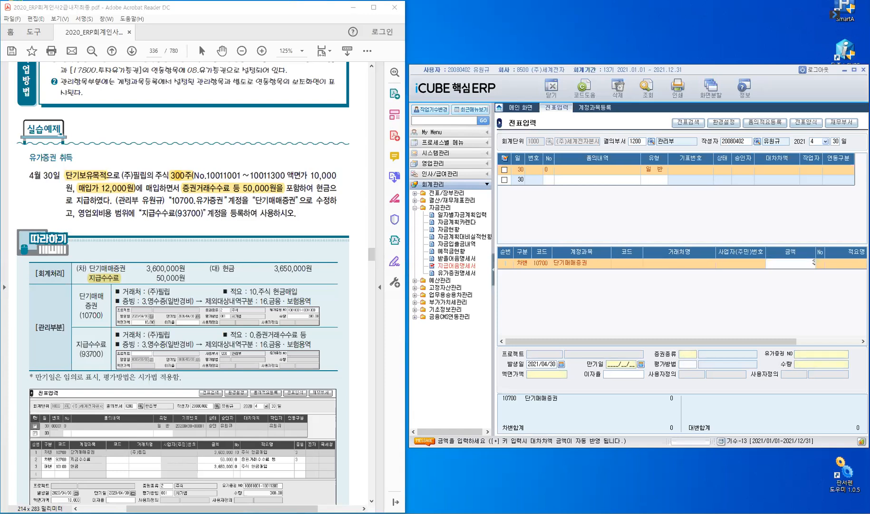
text(,600,000)
key(Return)
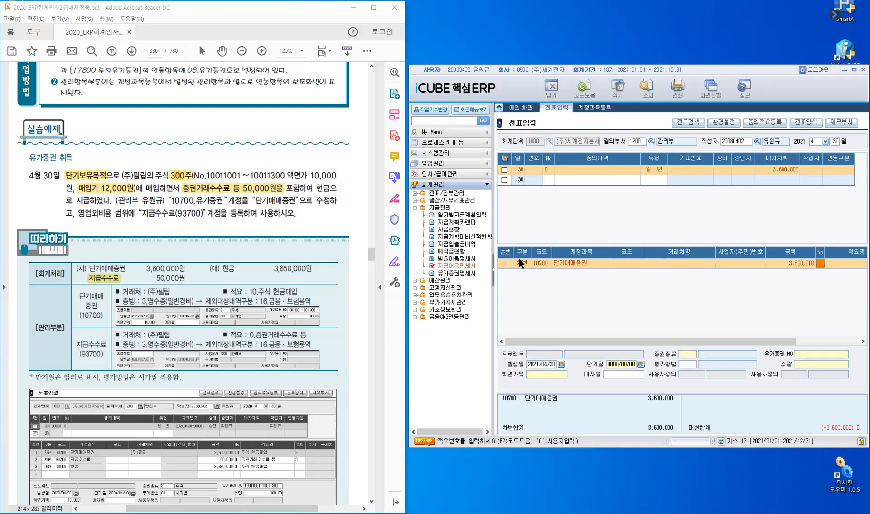
click(493, 274)
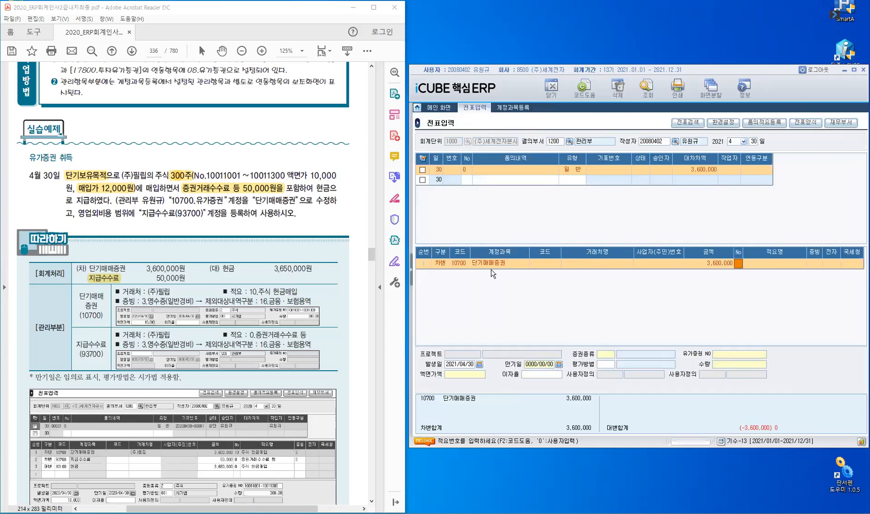
key(Return)
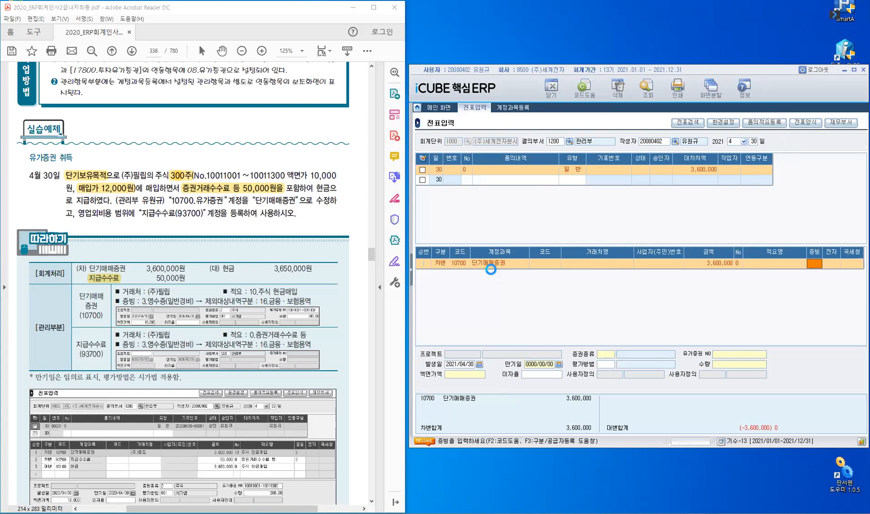
Set the line's 증빙 to 3.영수증(일반경비) with 제외대상내역구분 16 금융.보험 용역, clear the 송금일자, and confirm.
key(F2)
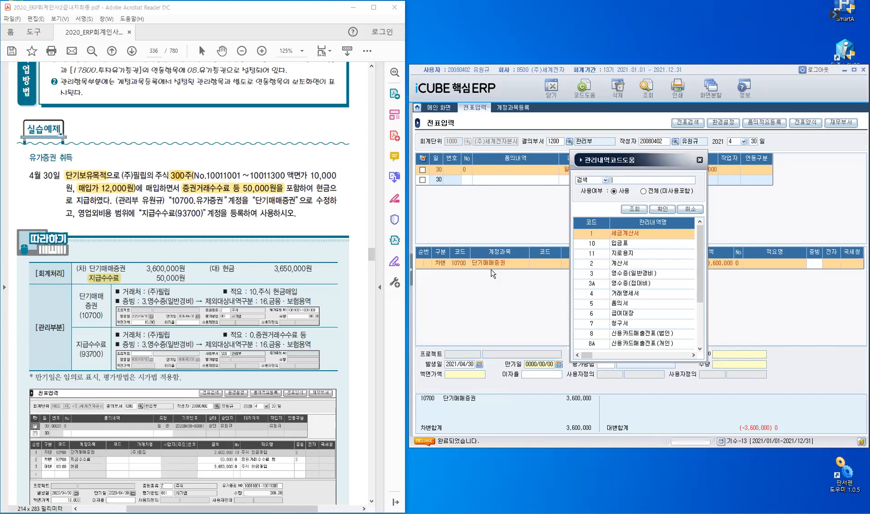
click(591, 275)
click(663, 211)
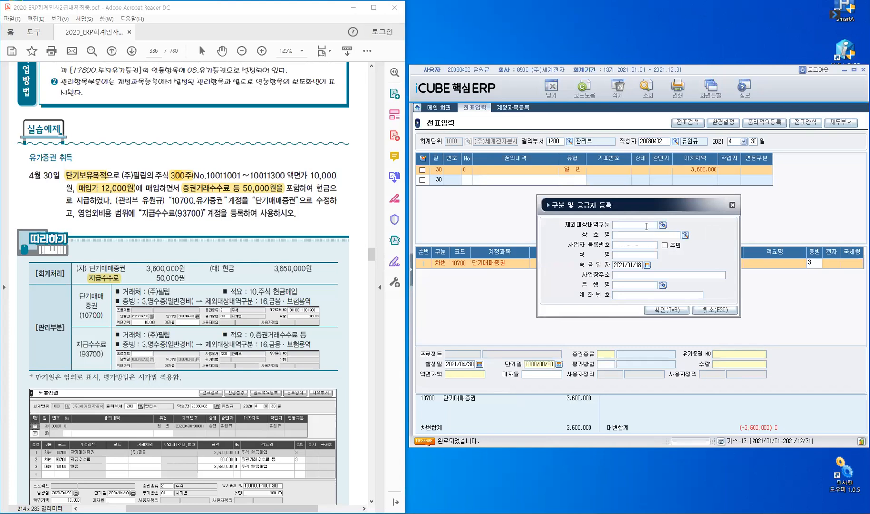
click(646, 227)
key(F2)
click(595, 245)
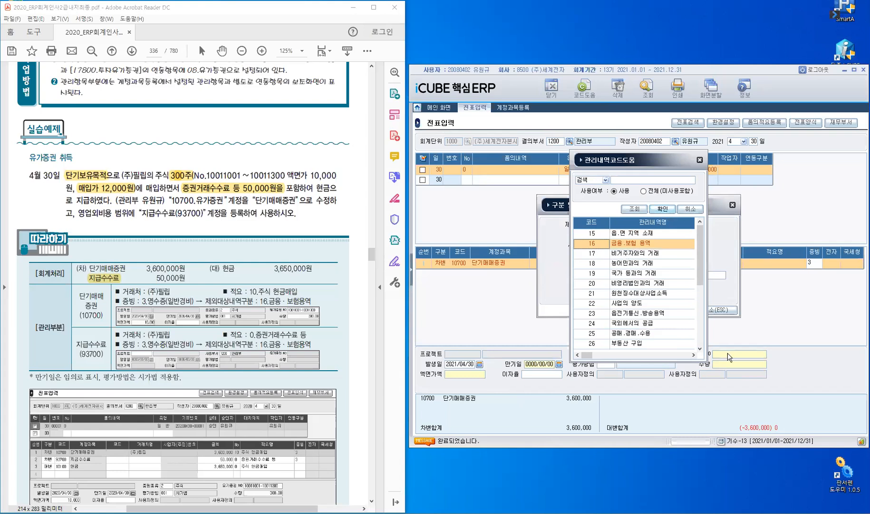
key(Return)
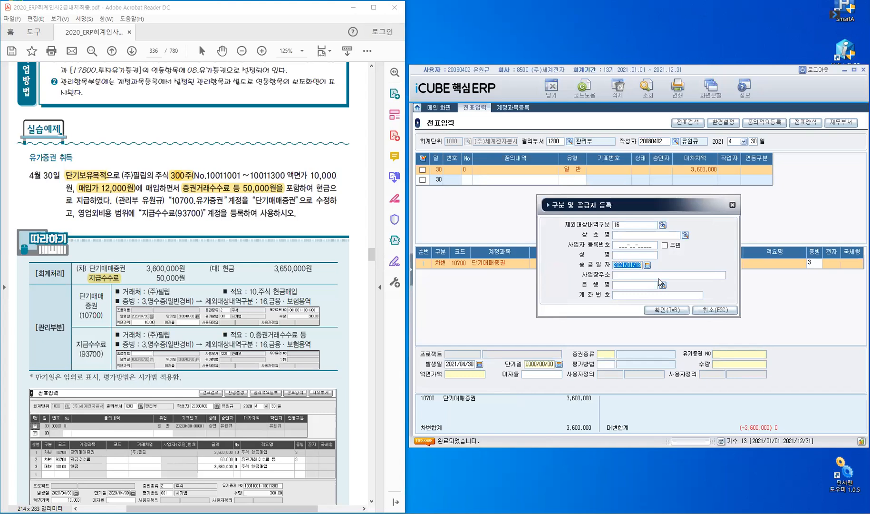
key(Delete)
key(Return)
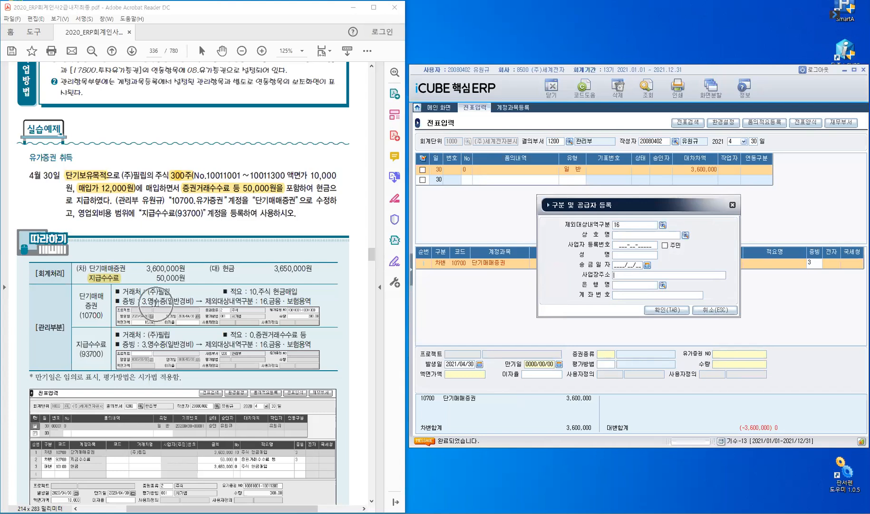
click(656, 312)
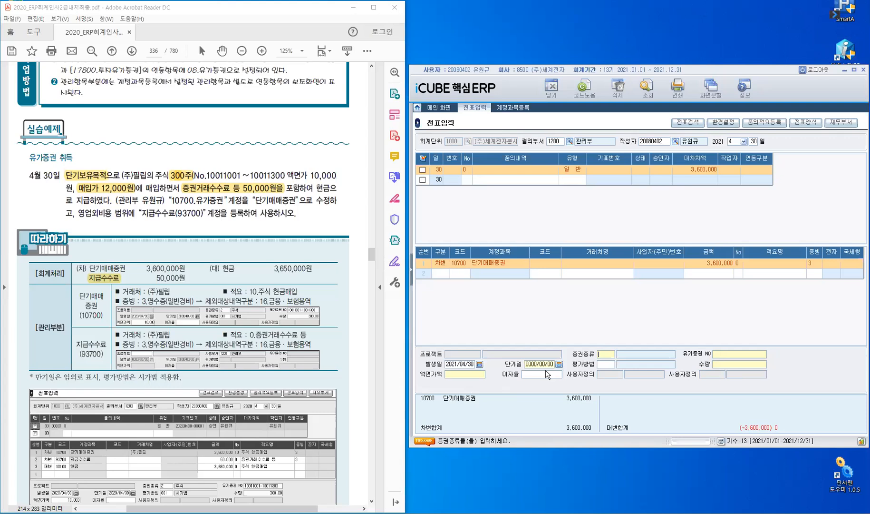
double_click(605, 353)
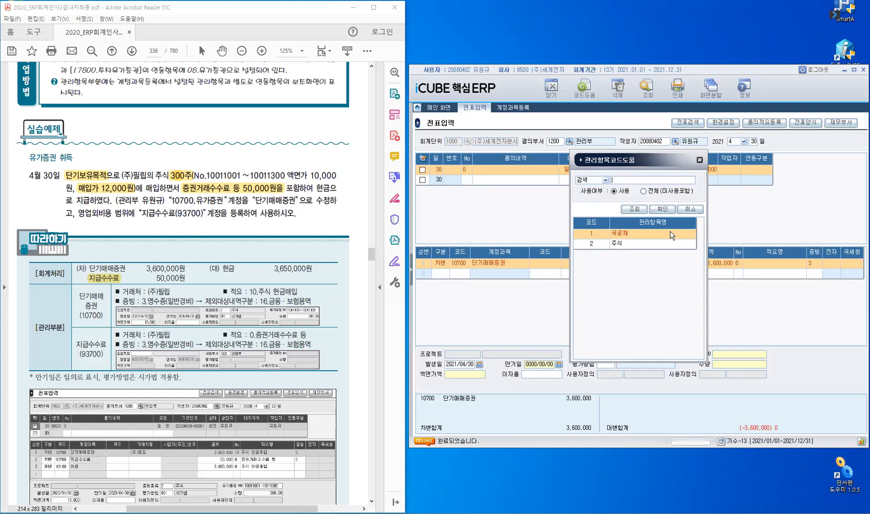
click(616, 244)
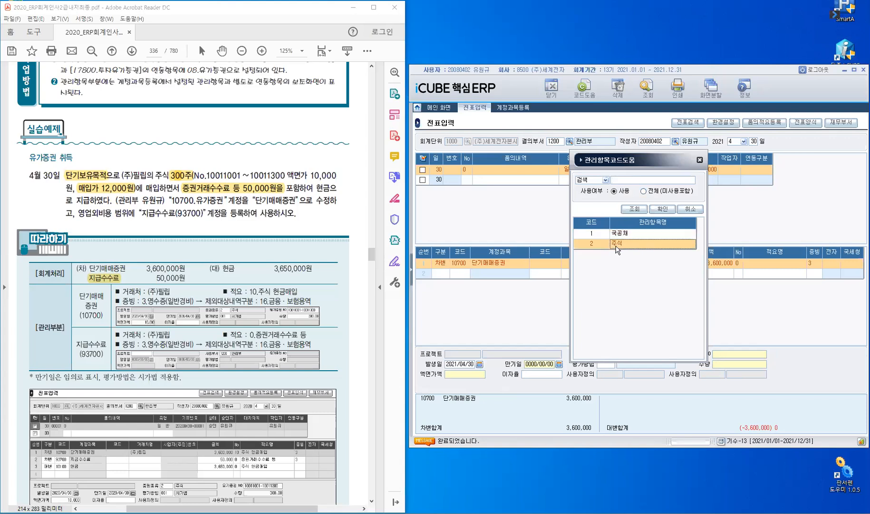
key(Return)
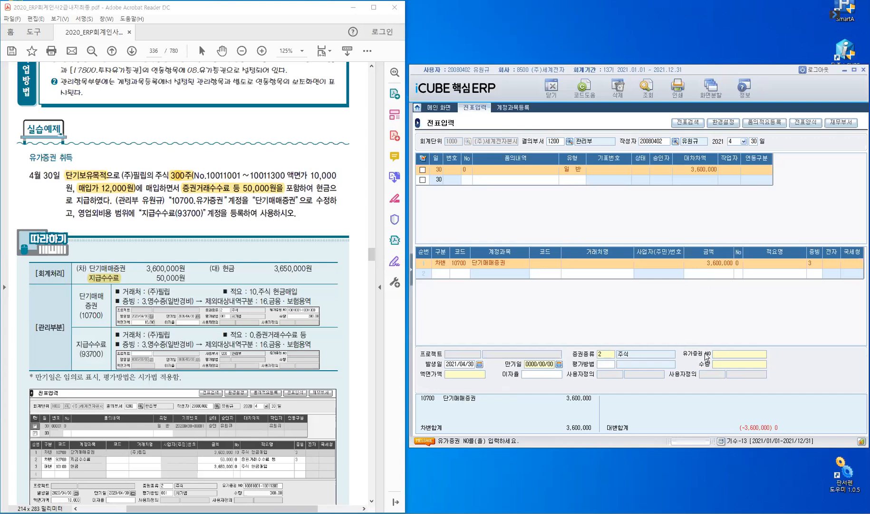
text(10011001-)
text(10011300)
key(Return)
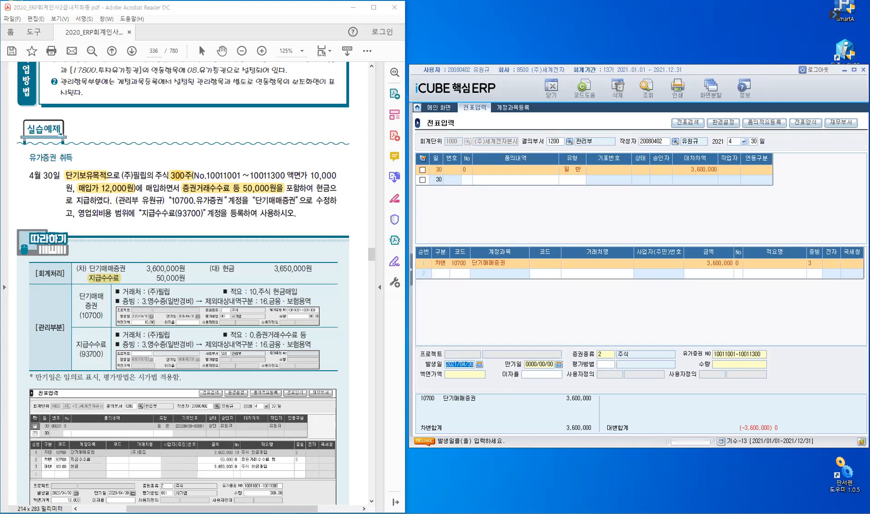
Keep the 발생일 as it is and set the line's 만기일 to 2021/04/30.
key(Return)
text(2021/04/30)
key(Return)
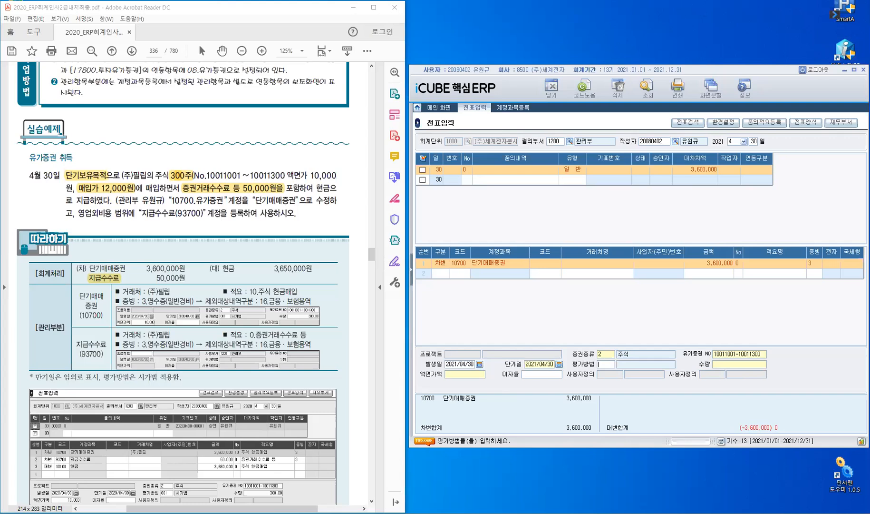
click(727, 355)
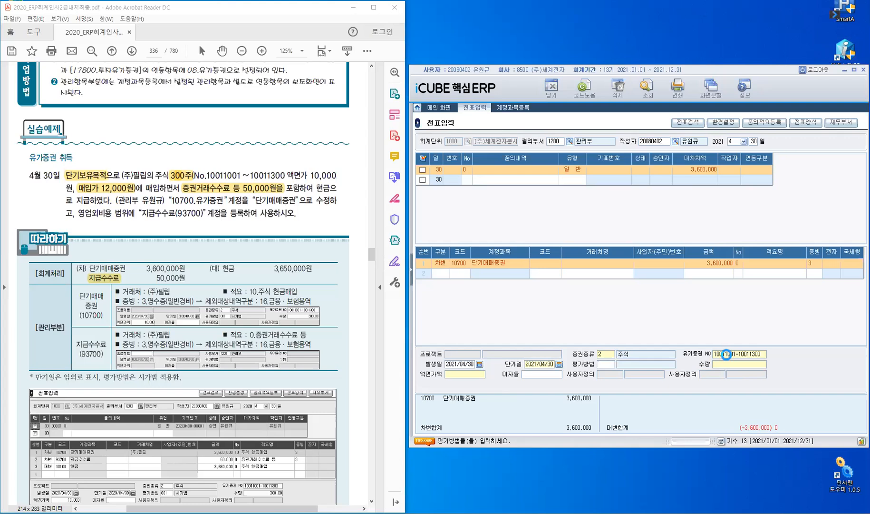
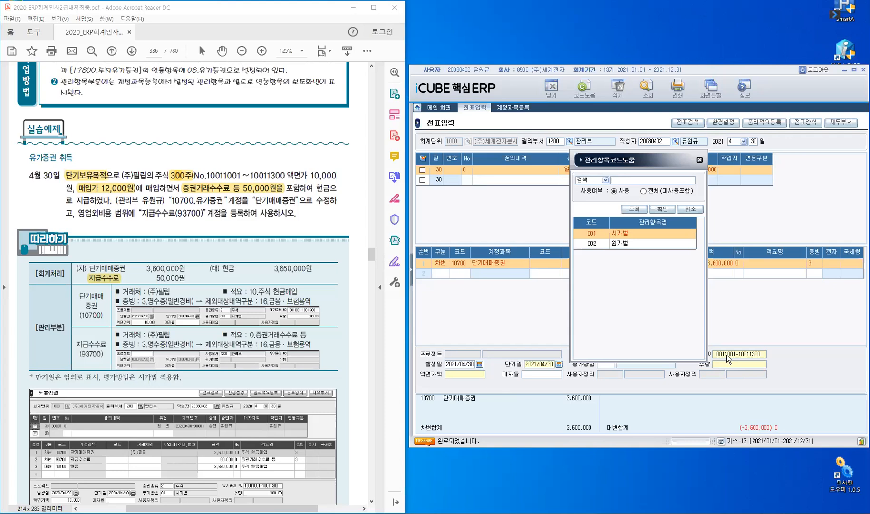
Set the 단기매매증권 line's 평가방법 to 001 시가법, 수량 to 300 and 액면가액 to 10,000, completing its management items.
key(Return)
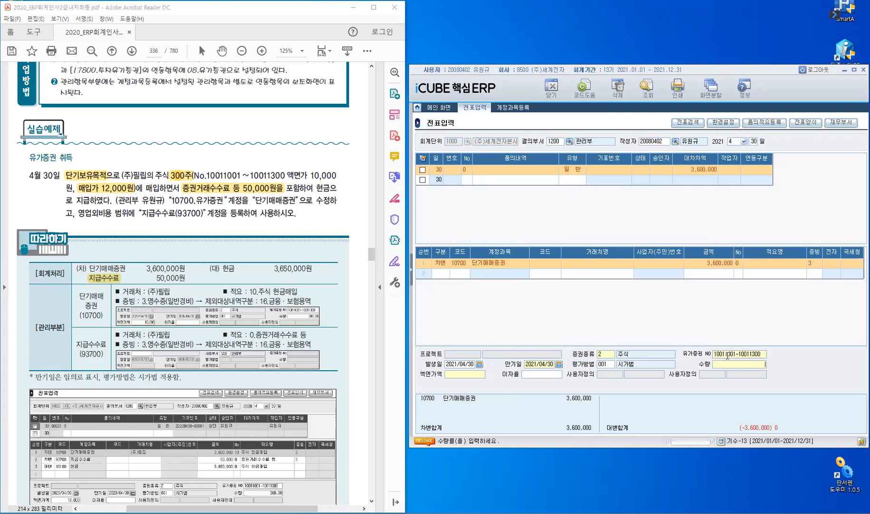
text(300)
key(Return)
text(100000)
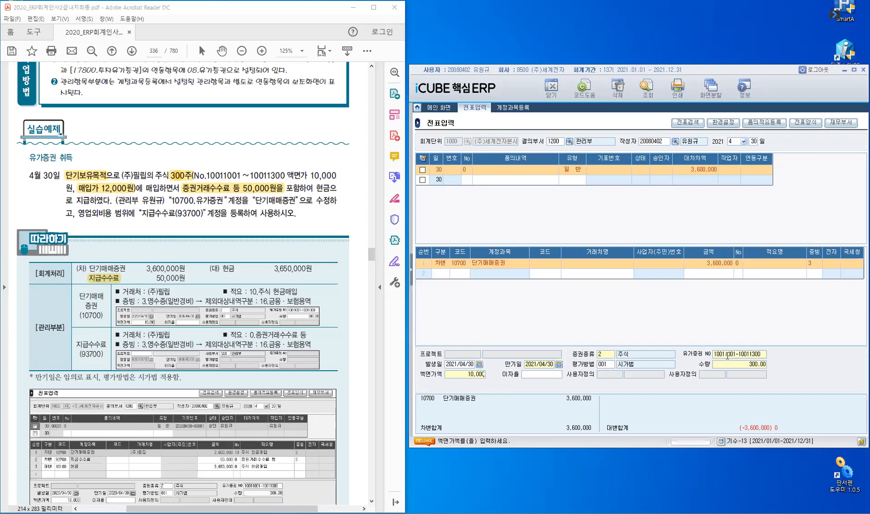
key(Return)
key(Return)
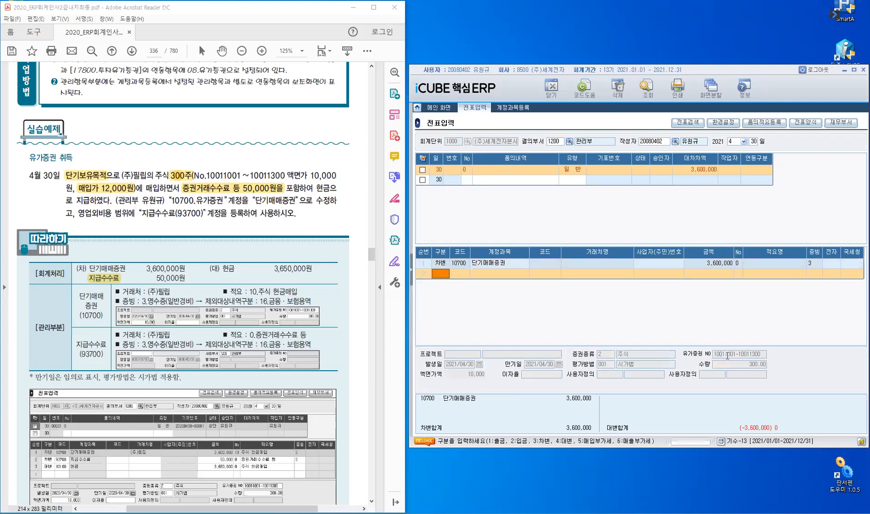
key(Up)
key(Down)
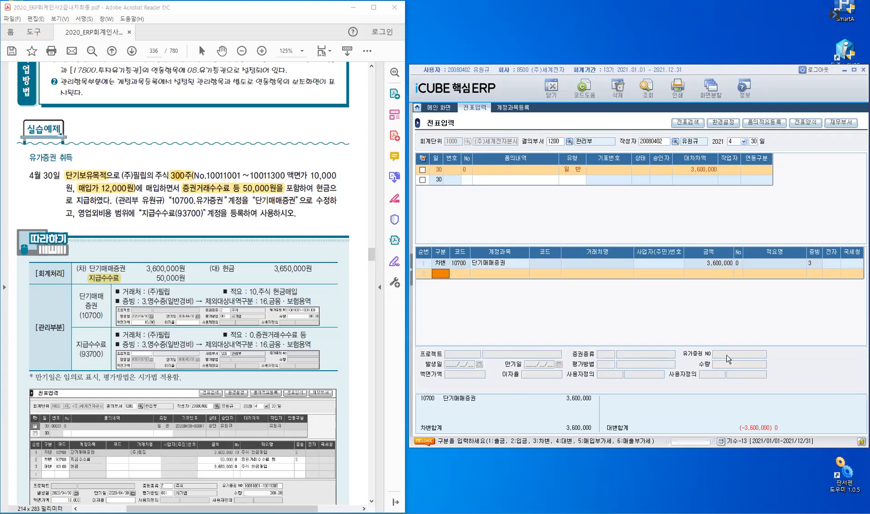
Add a 차변 line for 93700 지급수수료 with amount 50,000 and 적요 number 0, leaving the 거래처 and 적요명 blank.
text(4)
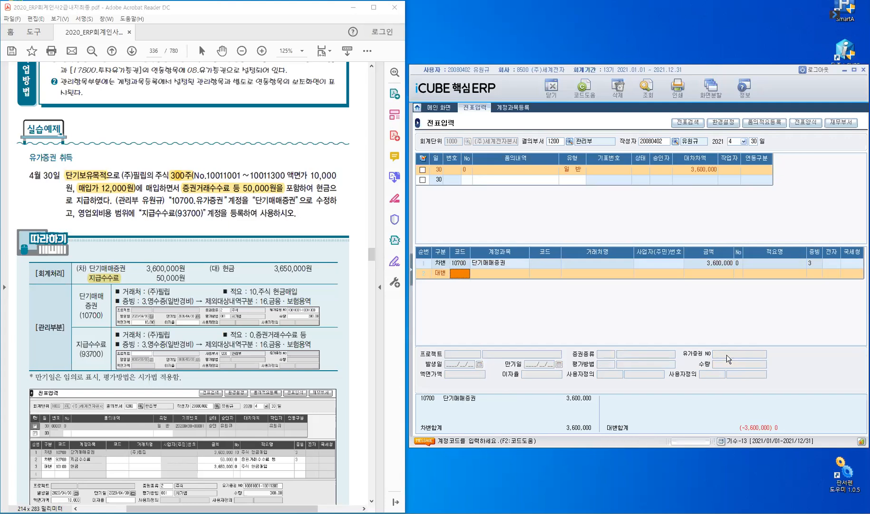
key(Left)
text(3)
text(93700)
key(Return)
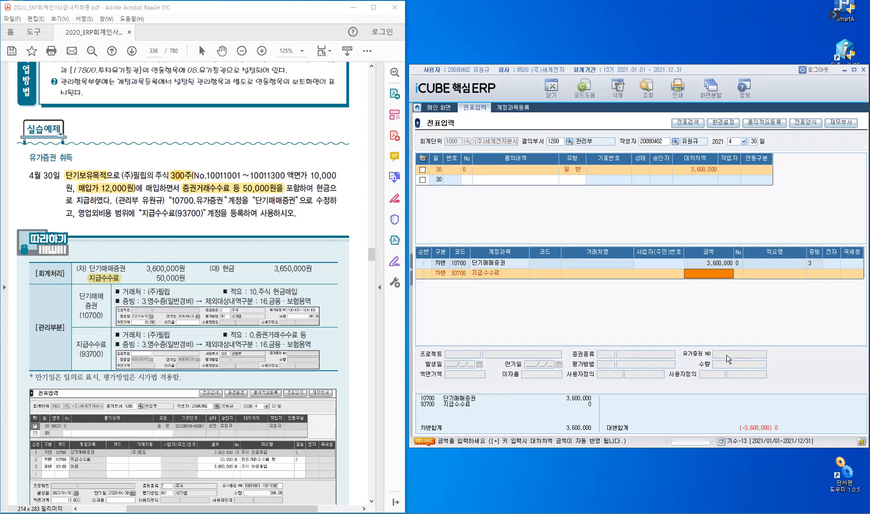
text(50,000)
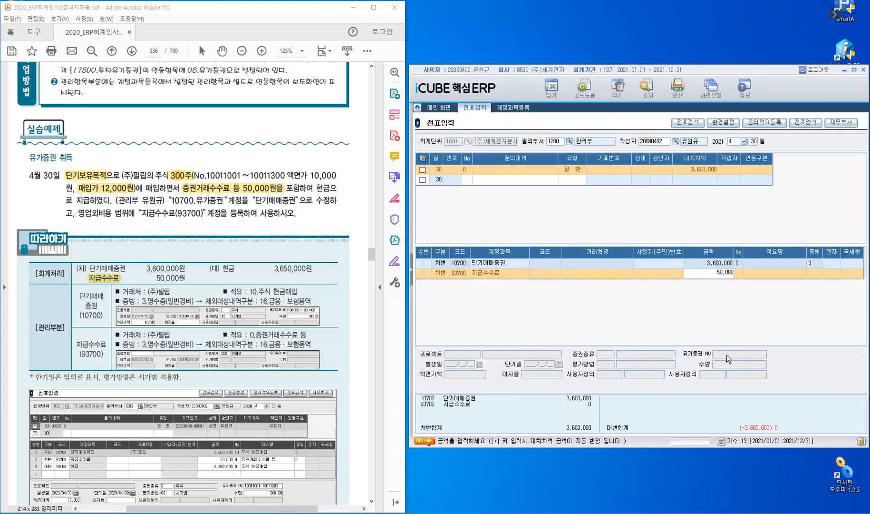
key(Return)
key(Return)
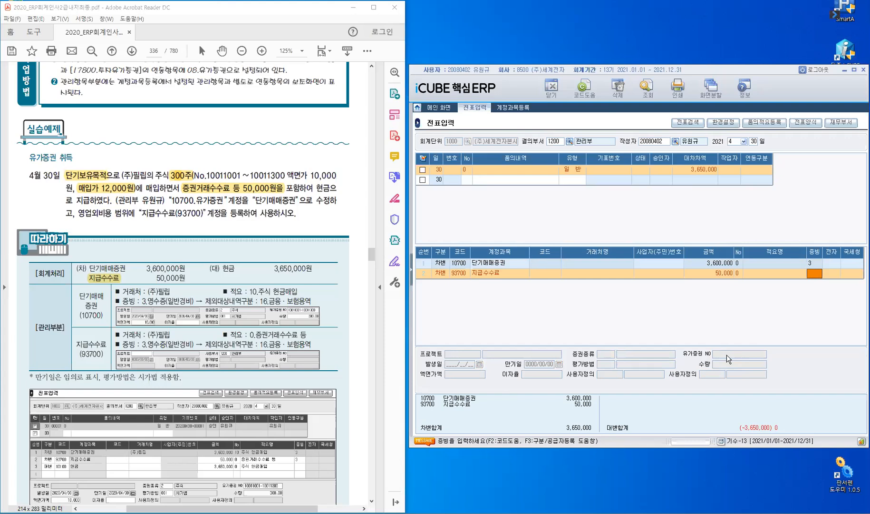
Set the 지급수수료 line's 증빙 to 3 with 제외대상내역구분 16 금융.보험 용역, clear the 송금일자, and confirm.
key(F2)
click(619, 273)
click(662, 209)
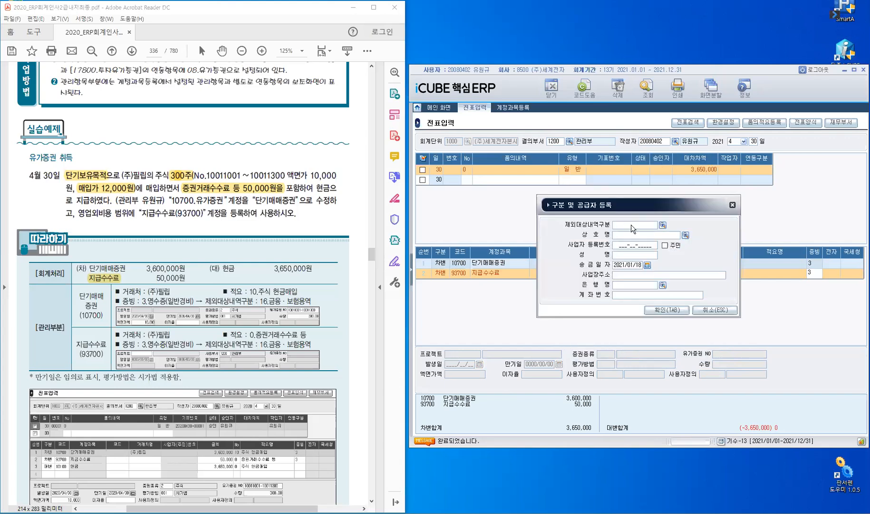
key(F2)
click(600, 244)
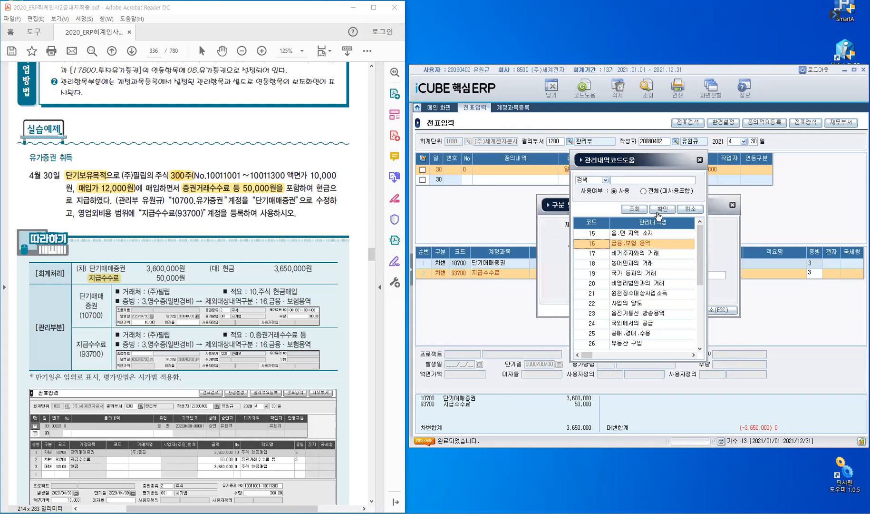
click(663, 209)
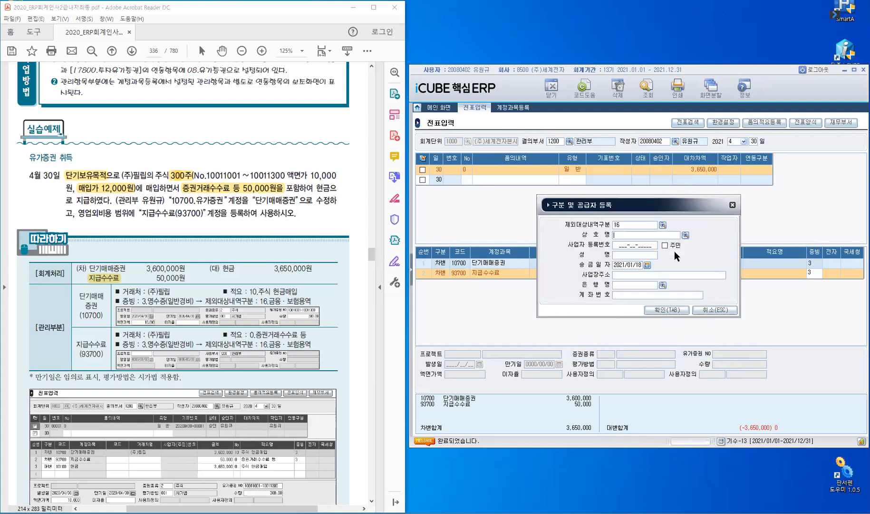
key(Return)
key(Delete)
click(658, 312)
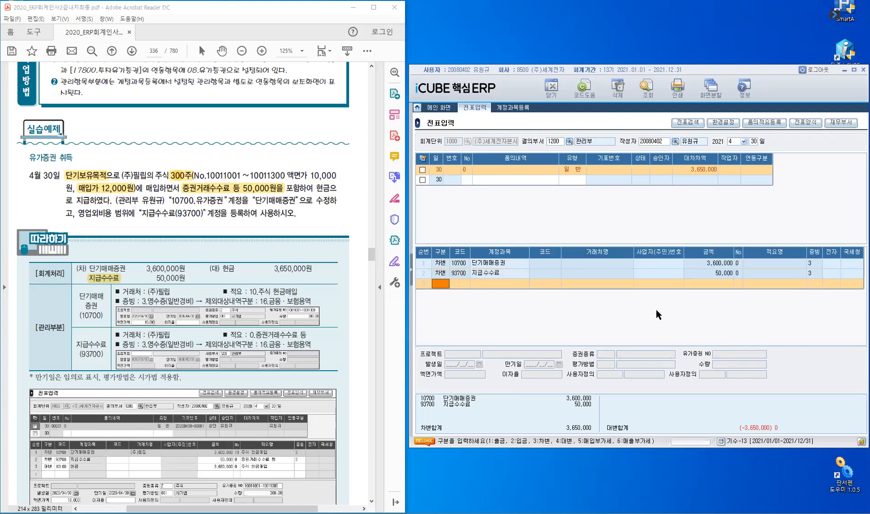
Add a 대변 line for account 10100 현금, leaving the 거래처 blank.
key(4)
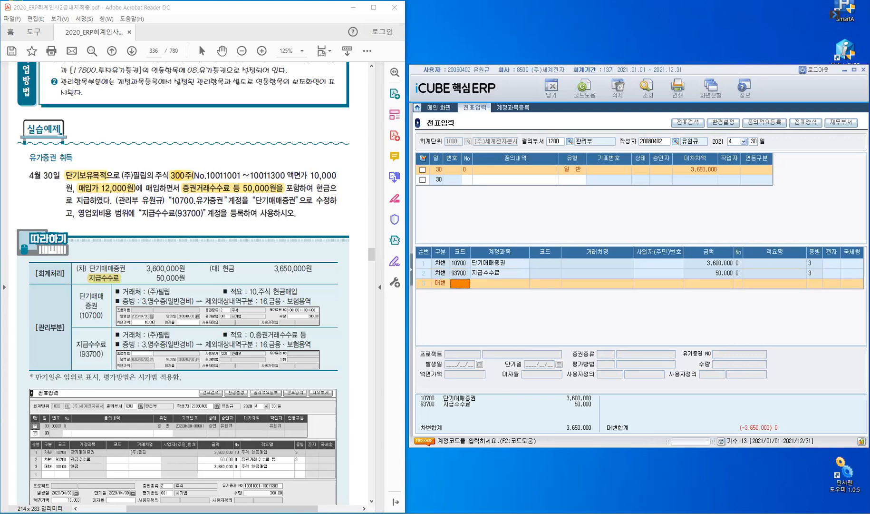
text(101)
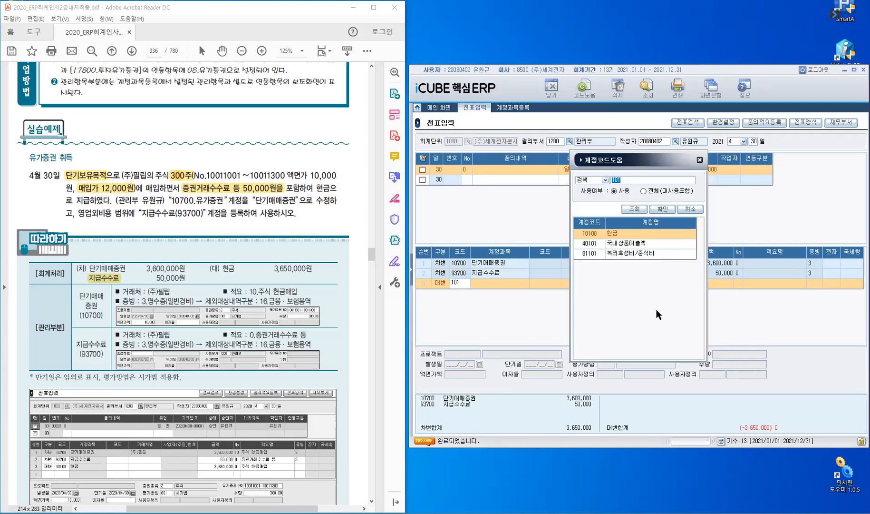
key(Return)
key(Return)
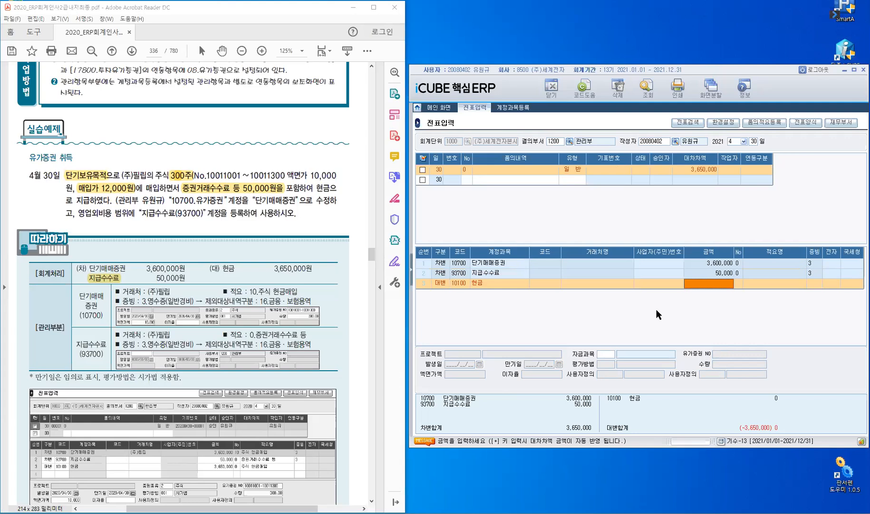
Set the 현금 line's amount to 3,650,000 with 적요 number 0, then save the voucher as 일반 and select it.
text(3,650,000)
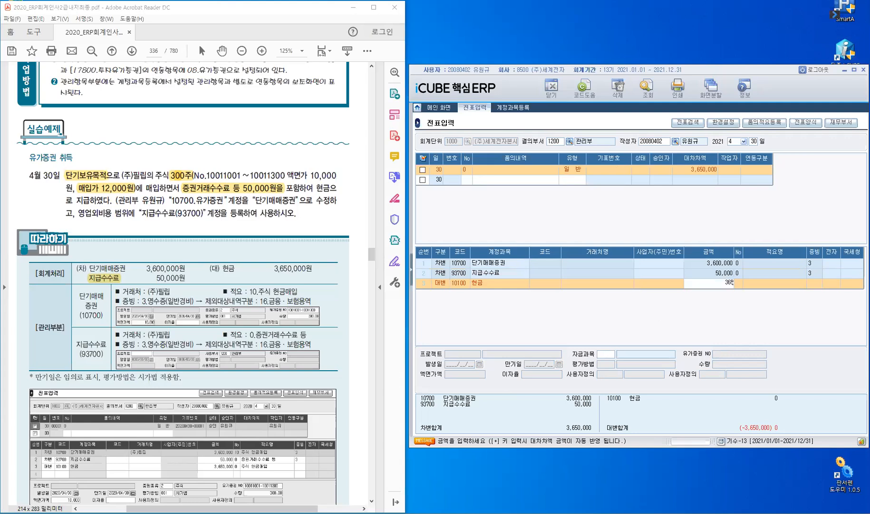
key(Return)
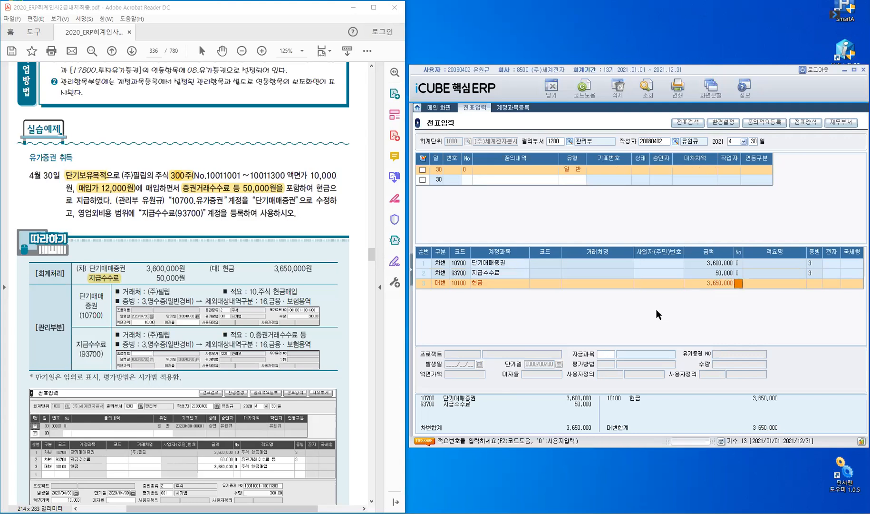
key(Return)
key(Return)
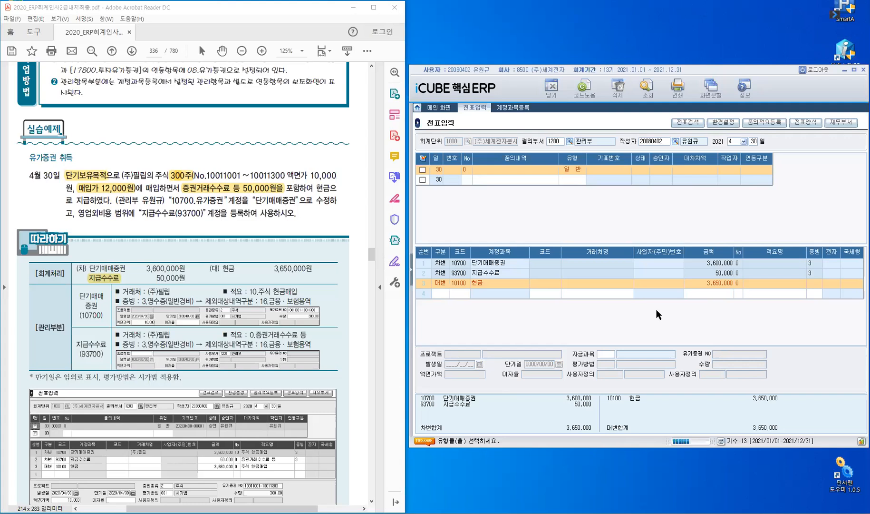
key(Return)
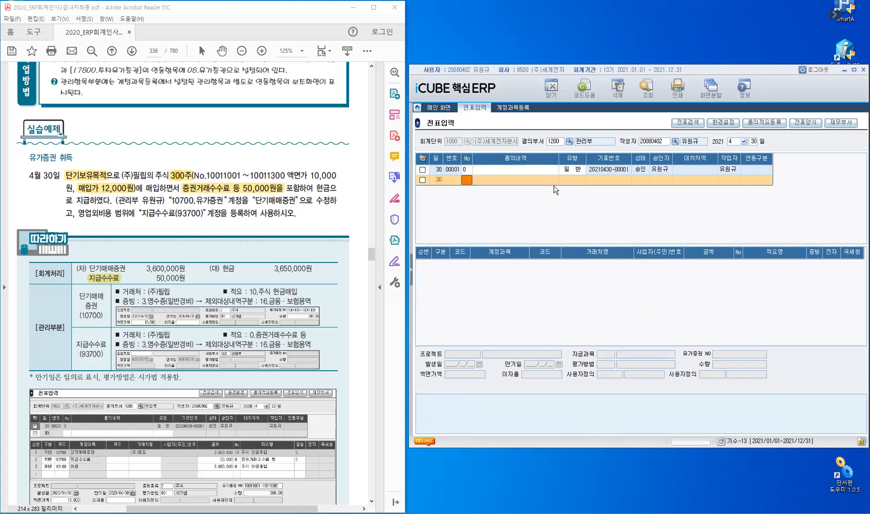
click(512, 168)
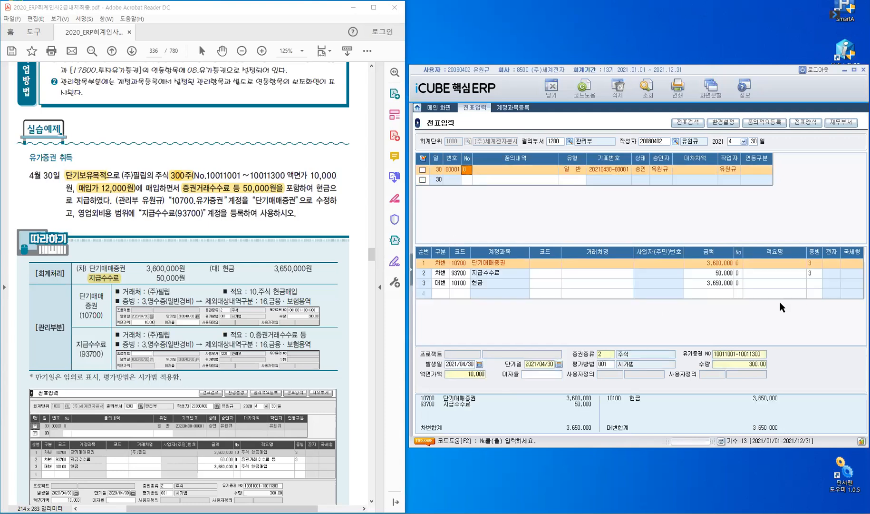
Open 유가증권명세서 under 자금관리 and switch from 만기일별현황 to the 유가증권명세서 view.
click(412, 276)
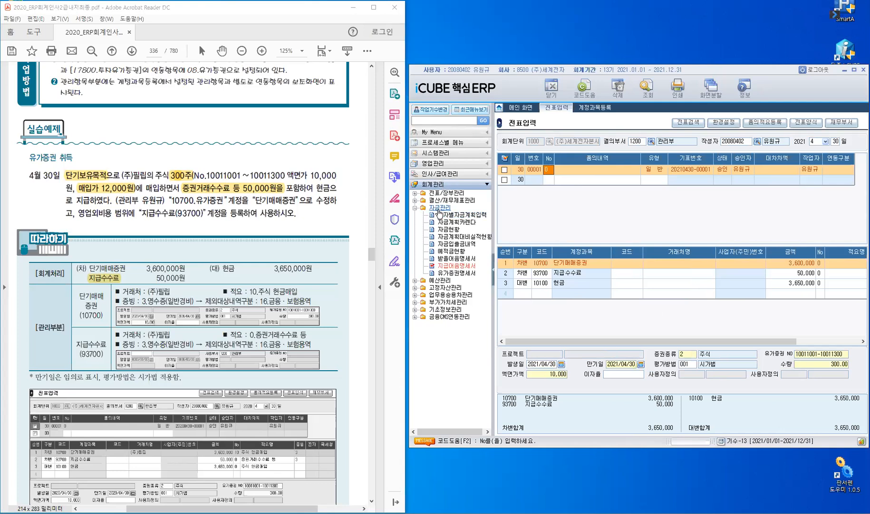
click(464, 276)
click(463, 274)
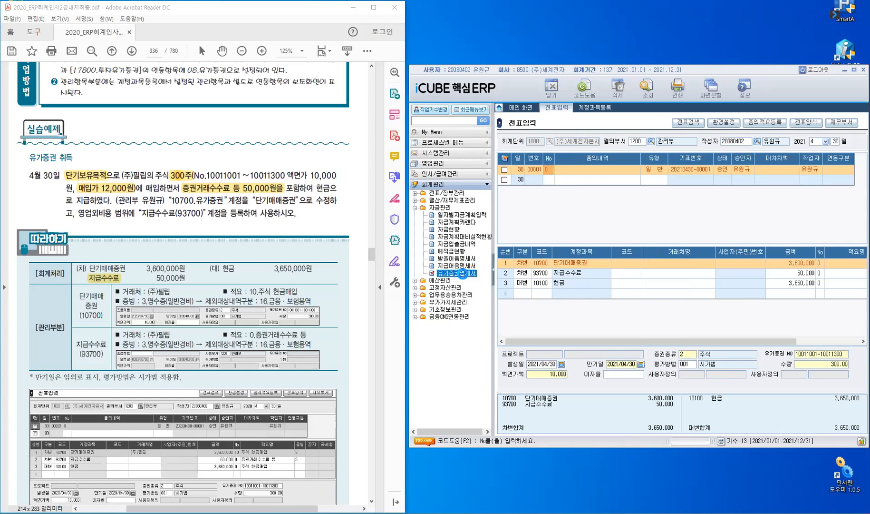
double_click(463, 277)
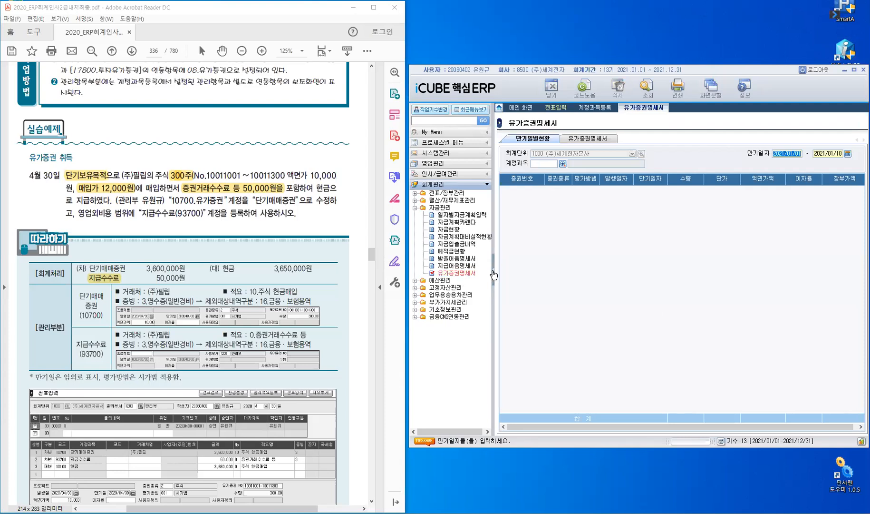
click(494, 275)
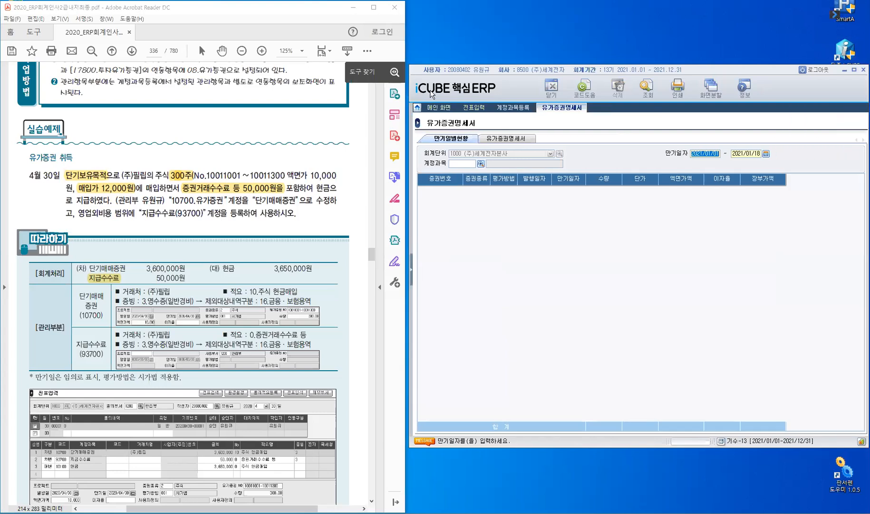
click(460, 142)
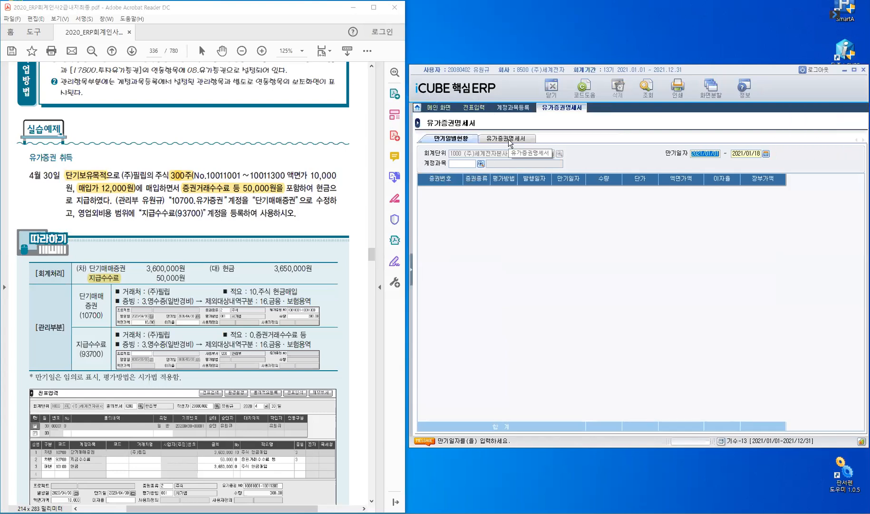
click(508, 140)
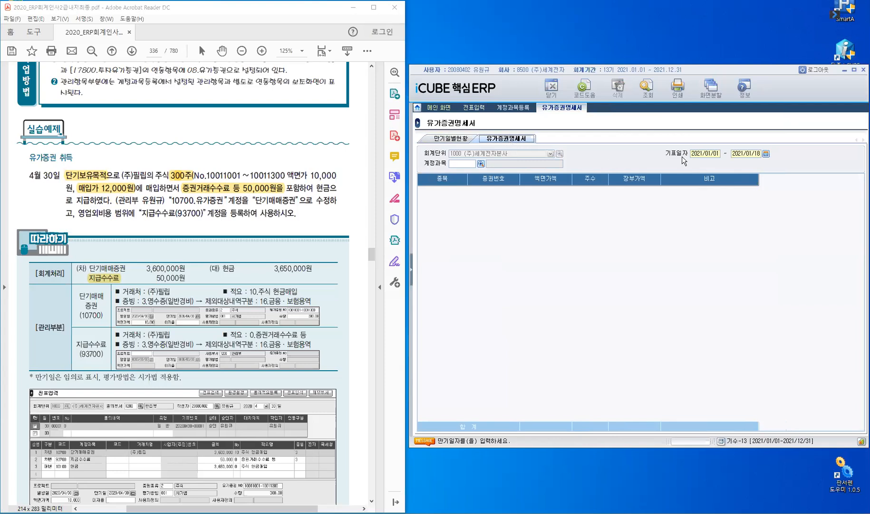
Query the 유가증권명세서 for 기표일자 2021/01/01 to 2021/12/31 and check the 주식 entry's 장부가액.
key(Tab)
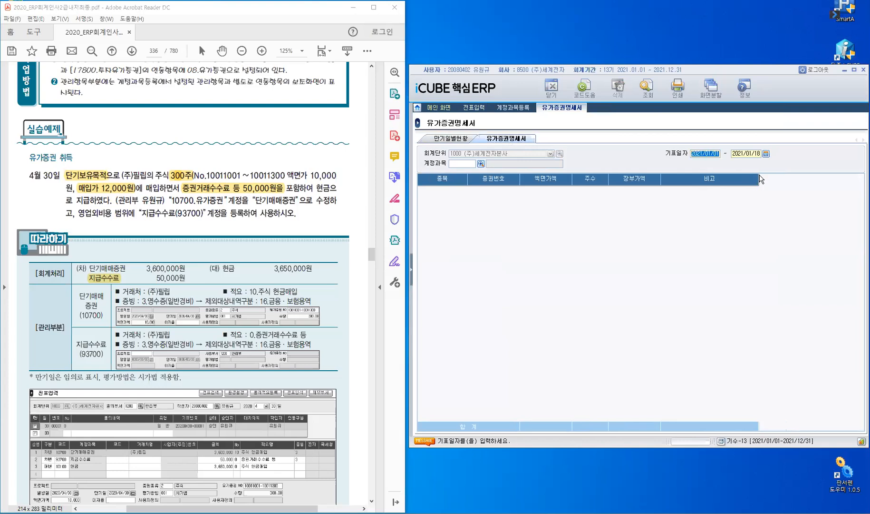
text(2)
text(0)
text(2101)
text(012)
text(0)
text(21123)
text(1)
key(Return)
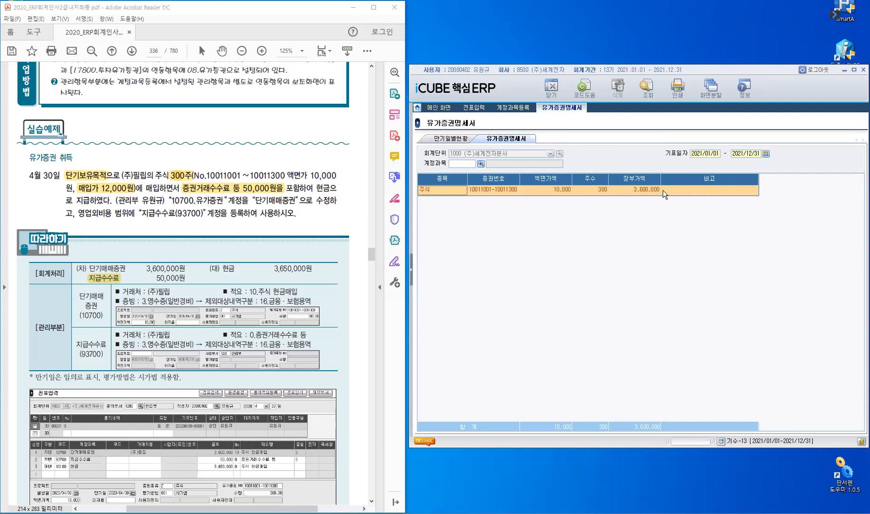
click(646, 194)
Read the textbook's CASE 5 on entering 기간비용, including its calculation methods and the May 2 vehicle insurance exercise.
click(412, 265)
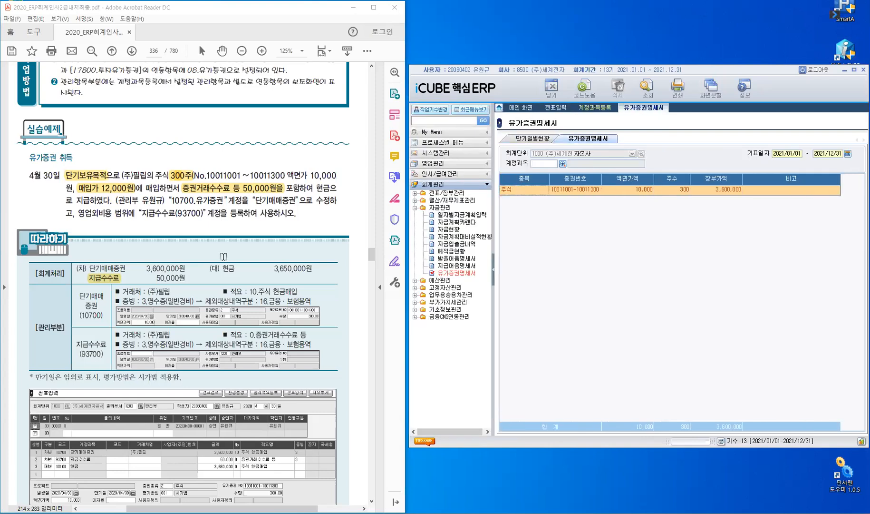
click(203, 221)
scroll(210, 236, down, 5)
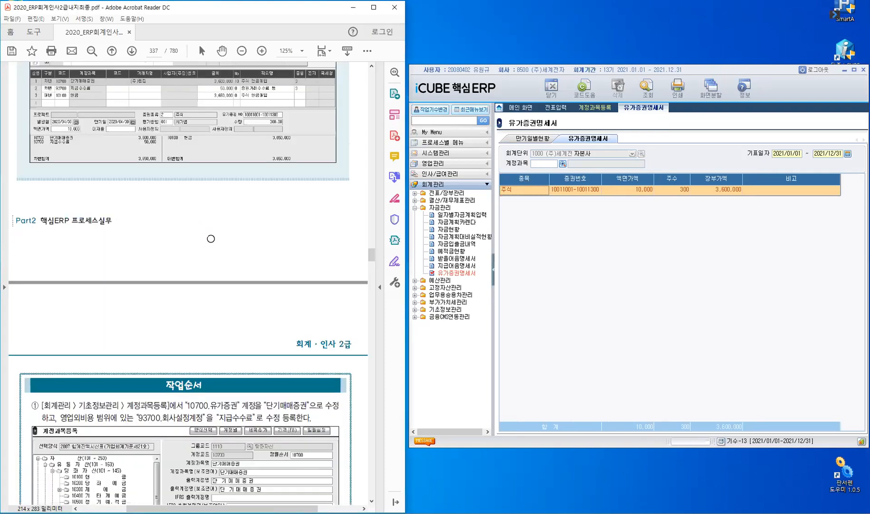
scroll(209, 245, down, 5)
scroll(209, 247, down, 5)
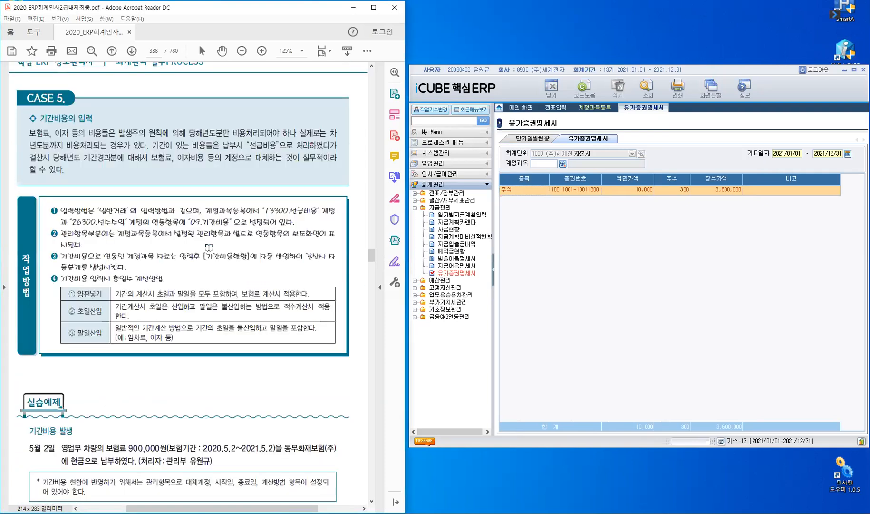
scroll(188, 283, up, 1)
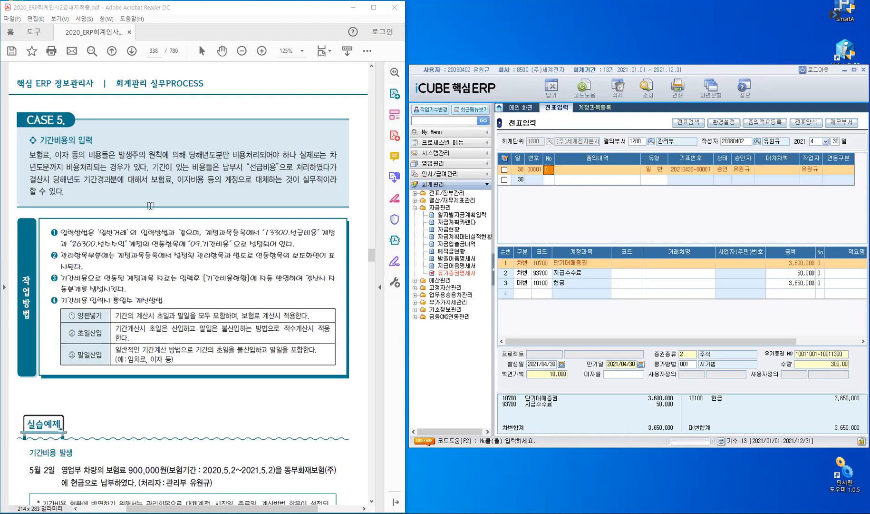
scroll(99, 275, down, 1)
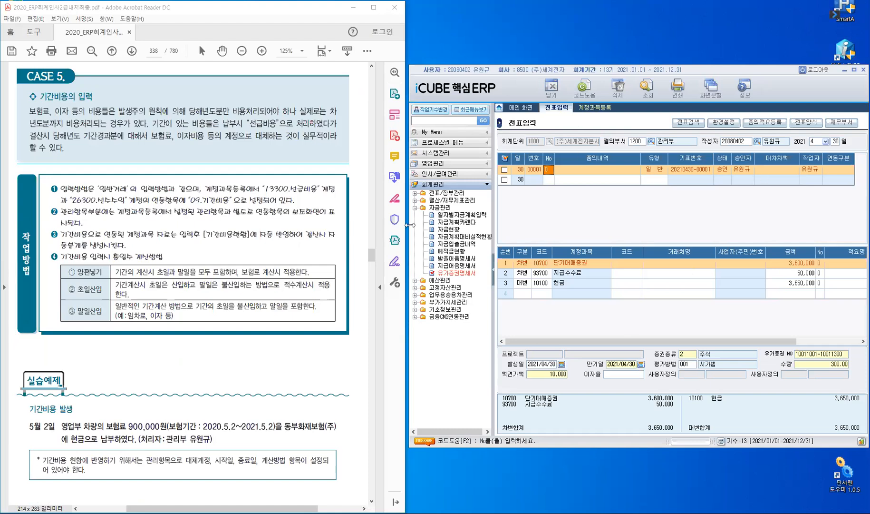
click(415, 209)
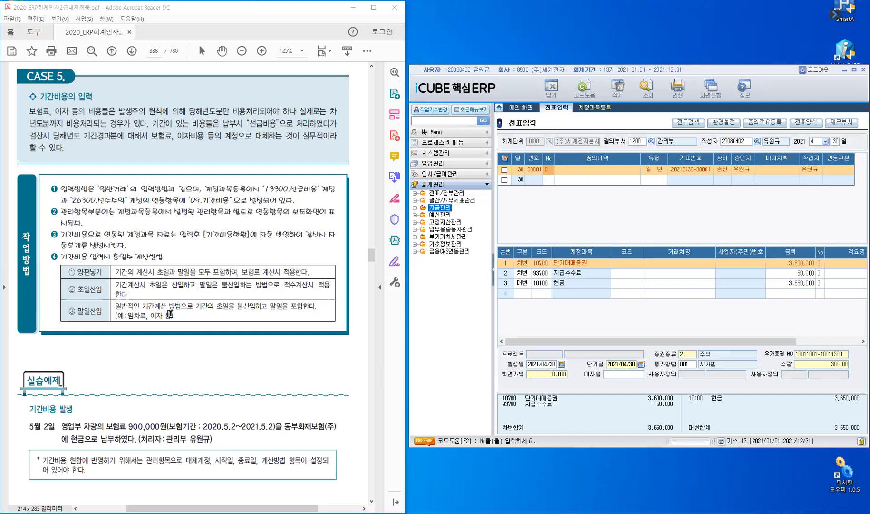
scroll(171, 314, down, 3)
scroll(171, 314, down, 2)
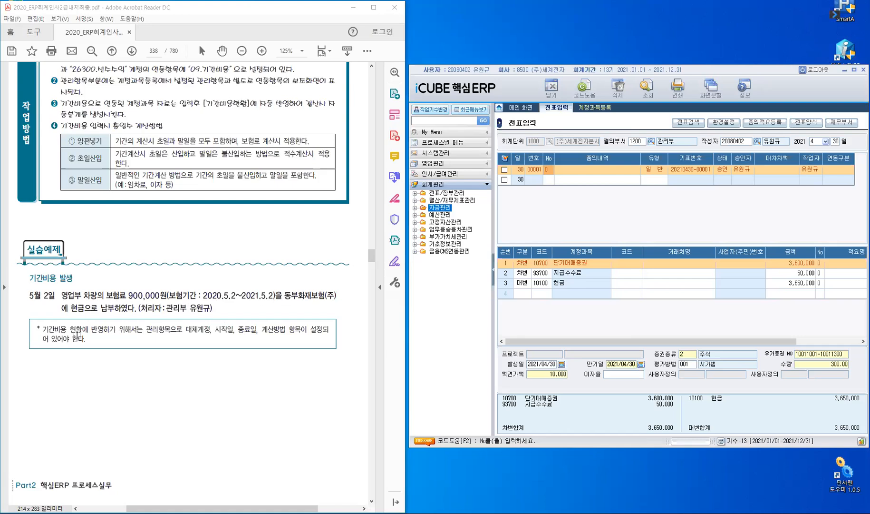
Highlight the phrase '관리항목으로 대체계정, 시작일, 종료일, 계산방법' in the textbook note on 기간비용 현황.
drag(144, 330, 279, 330)
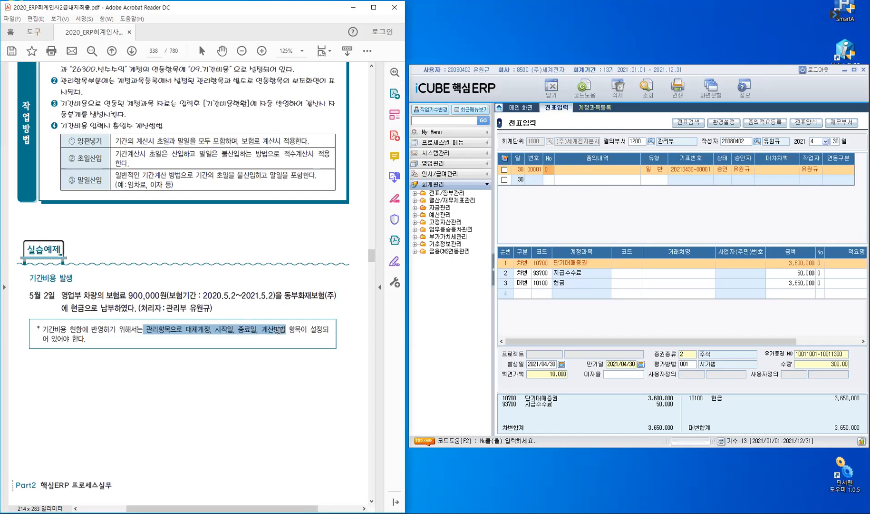
click(310, 350)
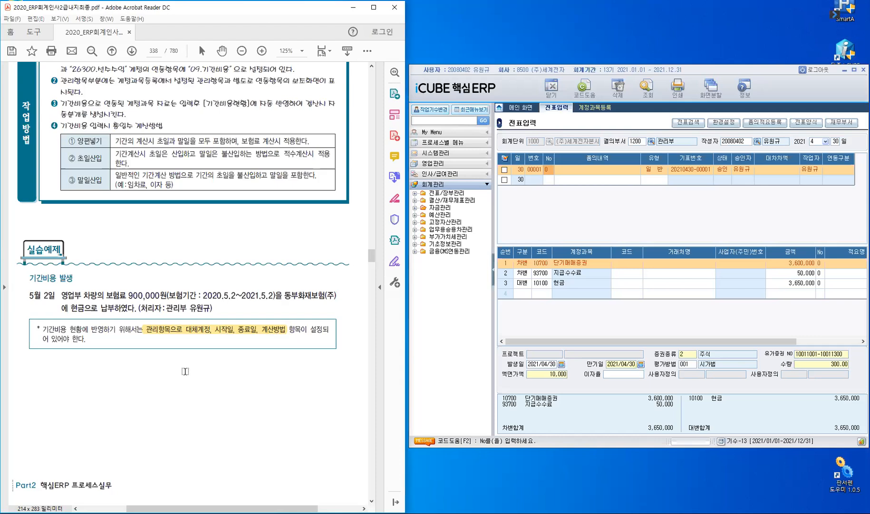
Open the 13300 선급비용 account in 계정과목등록, collapsing the 영업외비용 and 제예금 groups to reach it.
click(604, 110)
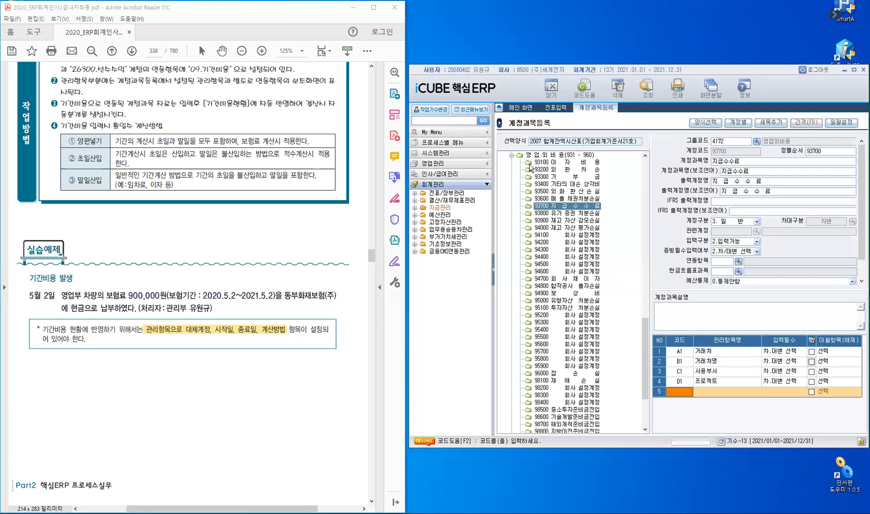
click(512, 156)
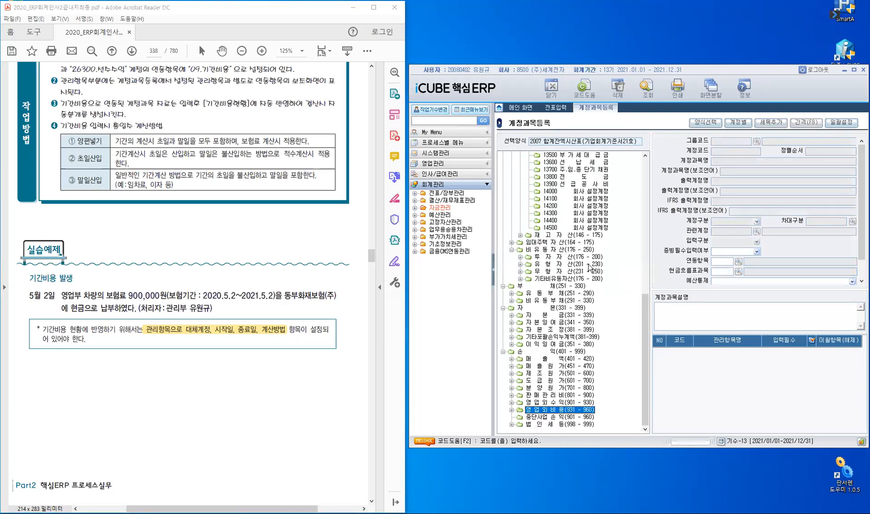
scroll(580, 304, up, 13)
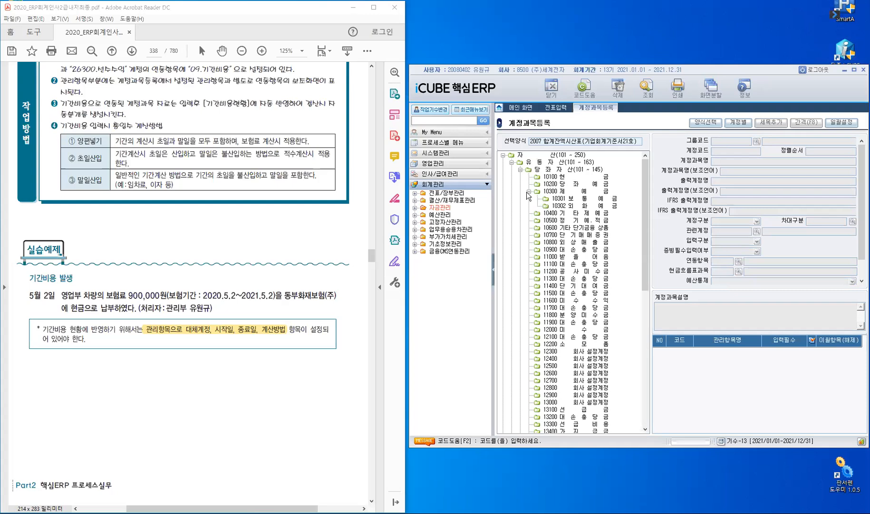
click(529, 191)
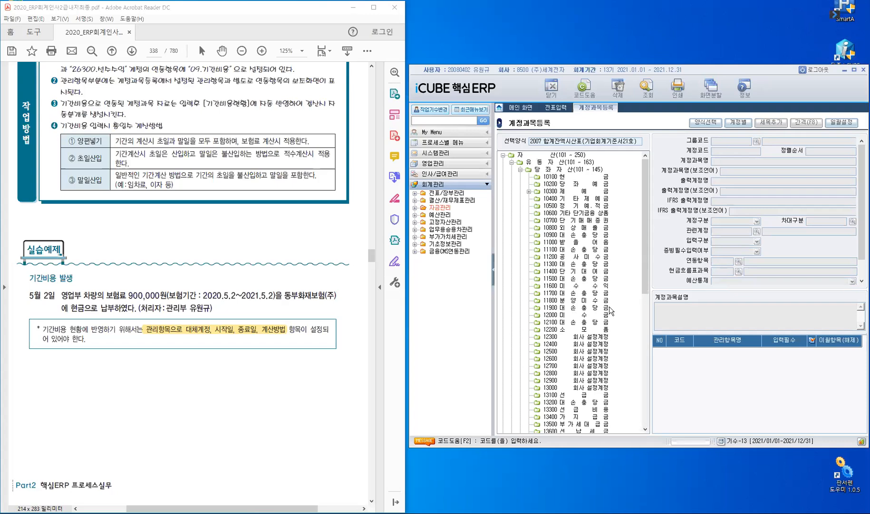
click(574, 409)
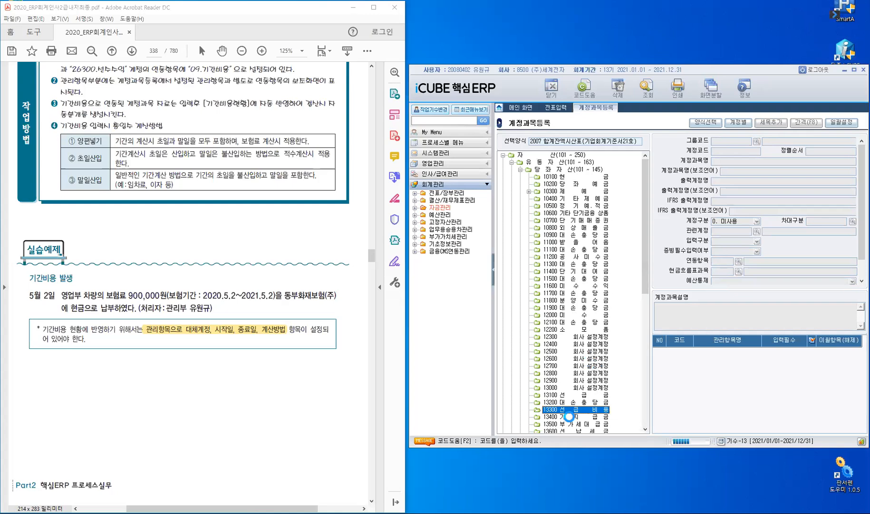
scroll(570, 417, down, 4)
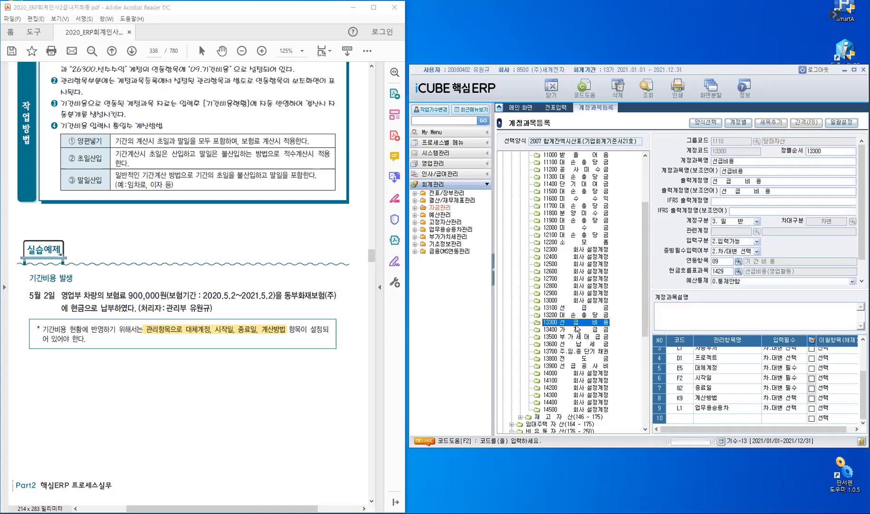
Collapse the side menu and examine 선급비용's 관리항목 rows for 대체계정, 시작일, 종료일 and 계산방법.
click(493, 271)
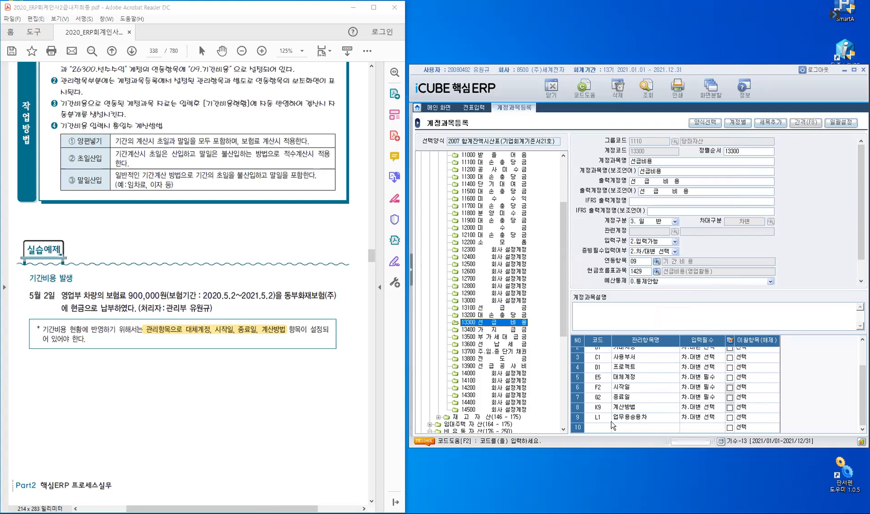
click(600, 417)
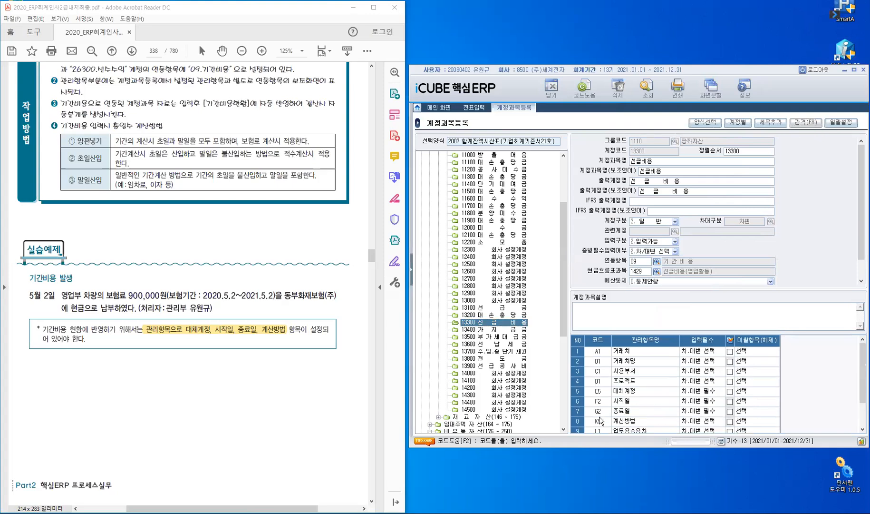
click(599, 393)
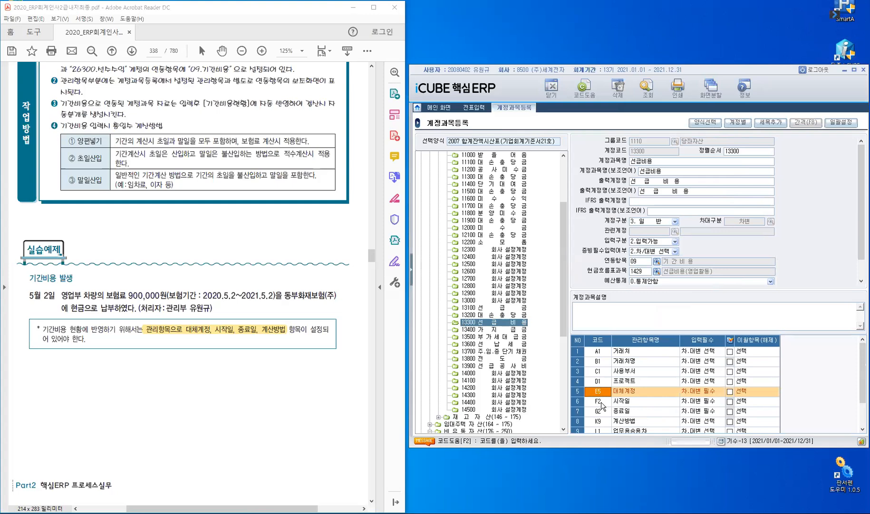
click(601, 402)
click(603, 412)
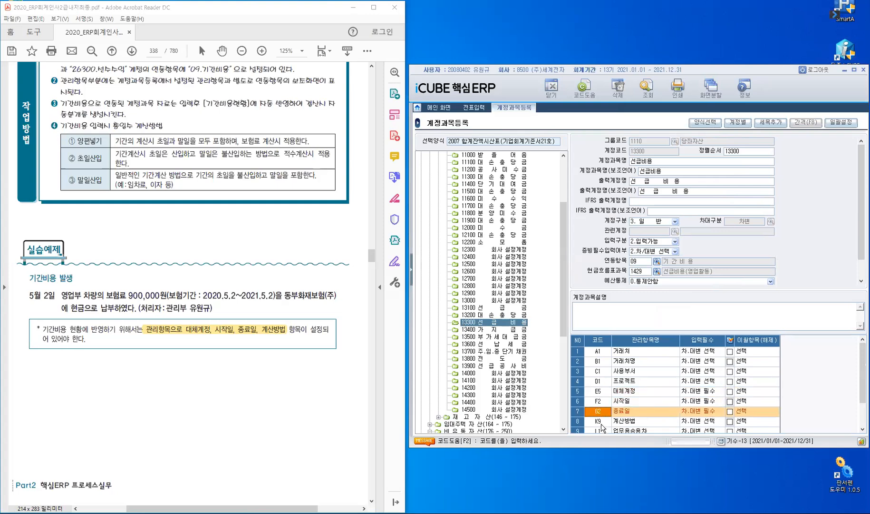
click(614, 425)
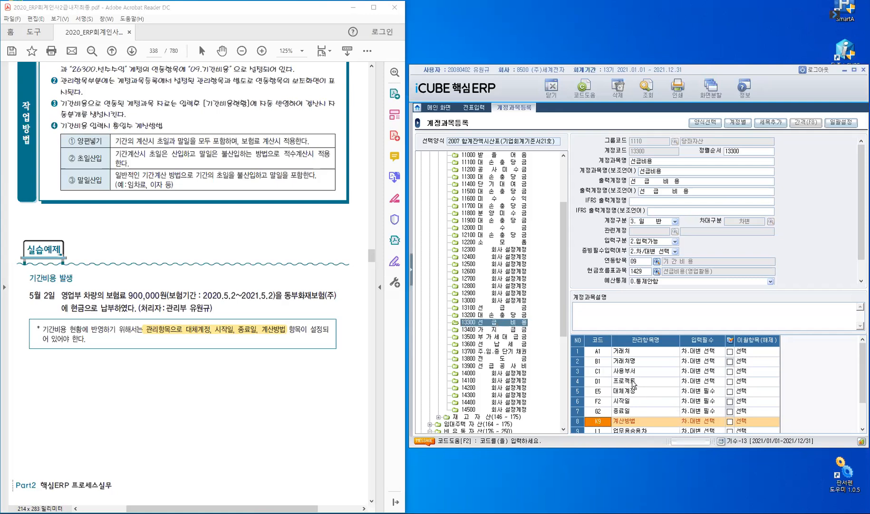
Return to 전표입력 and look over the textbook's 따라하기 solution for the May 2 insurance payment.
click(474, 109)
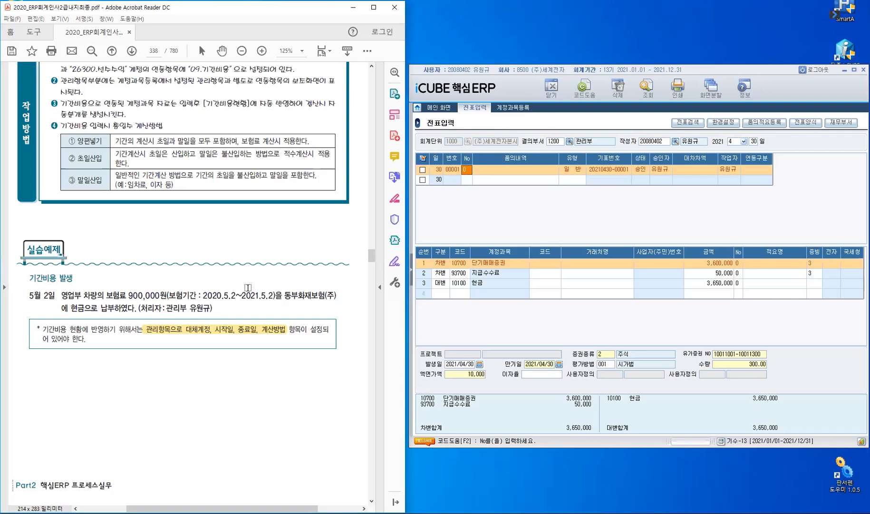
scroll(252, 286, down, 5)
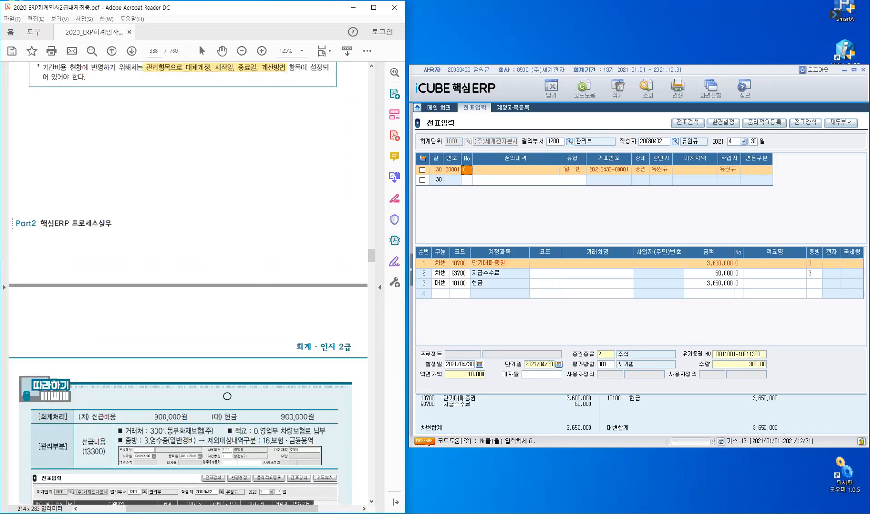
scroll(287, 301, down, 3)
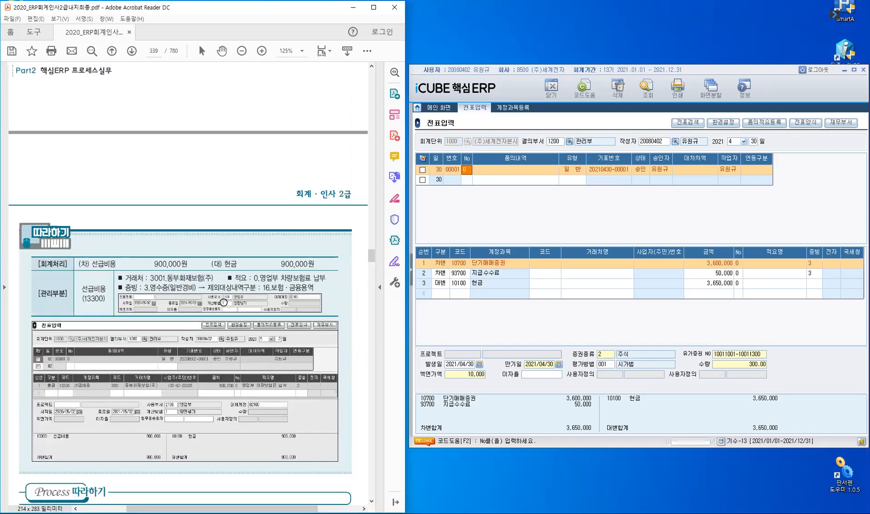
scroll(217, 284, up, 5)
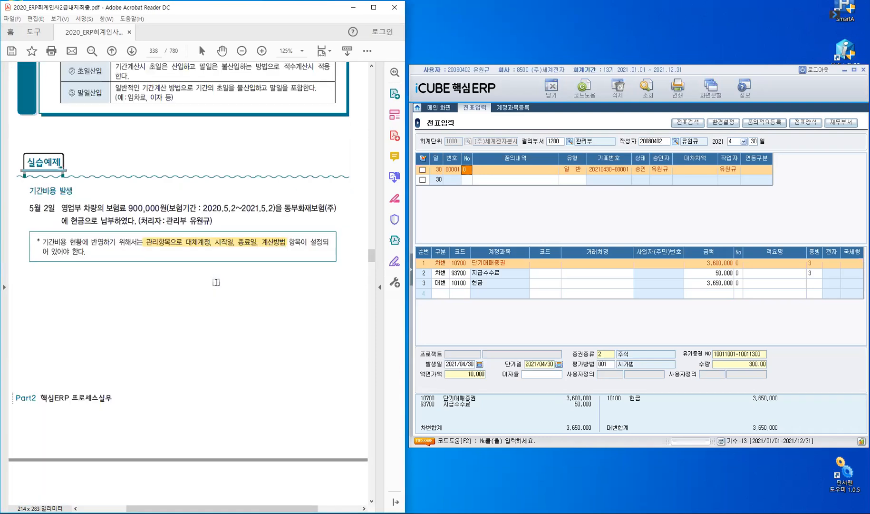
Start a 일반 voucher dated May 2 with 품의번호 0 and set its first line's 구분 to 출금.
click(743, 141)
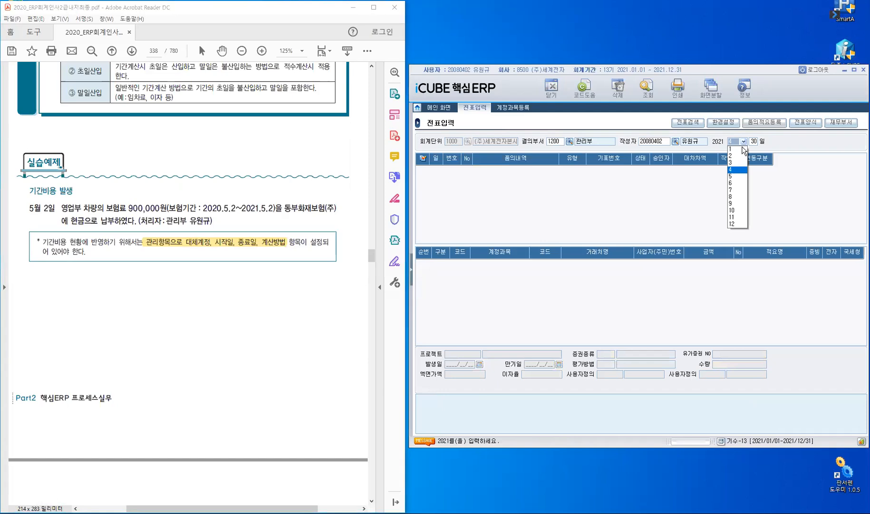
click(732, 176)
text(2)
key(Return)
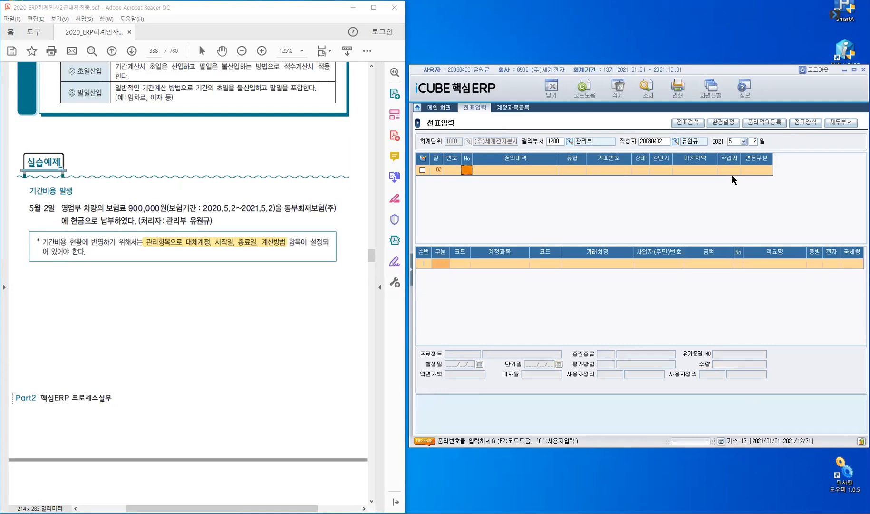
text(0)
key(Return)
key(Return)
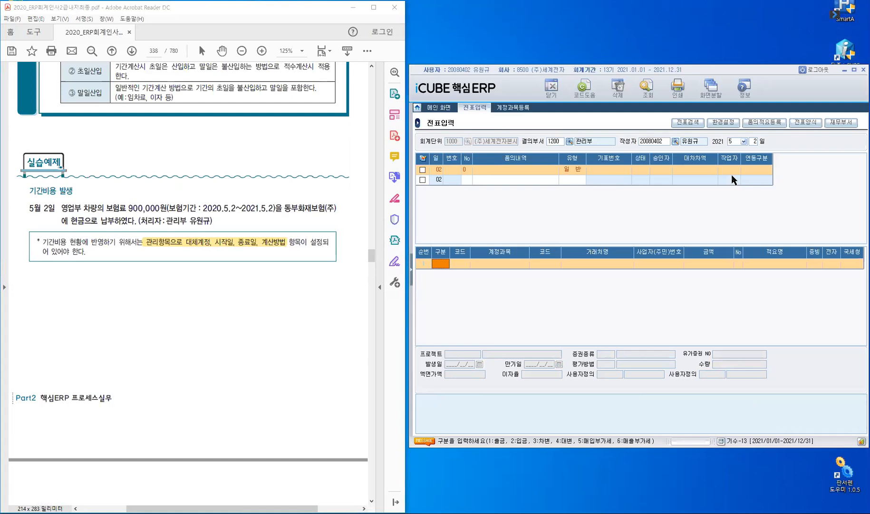
text(1)
key(Return)
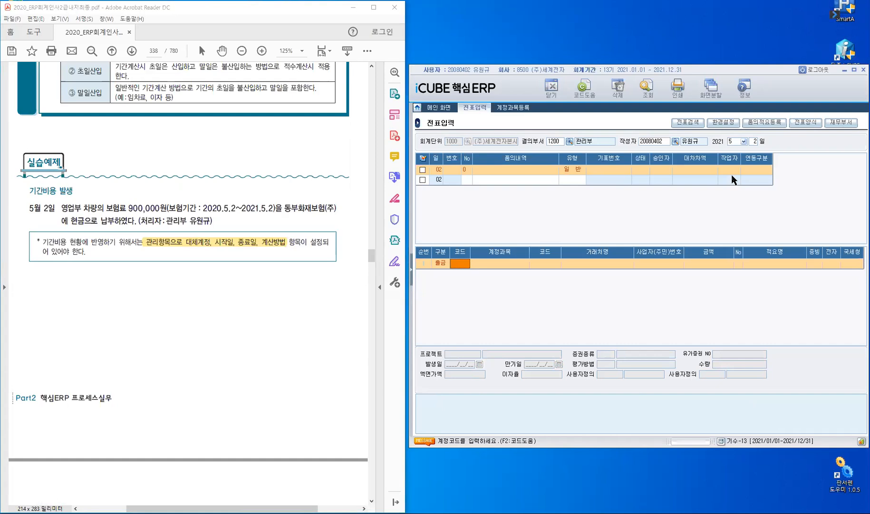
Look up accounts containing 보험 and assign 82100 보험료 to the 출금 line.
text(보험)
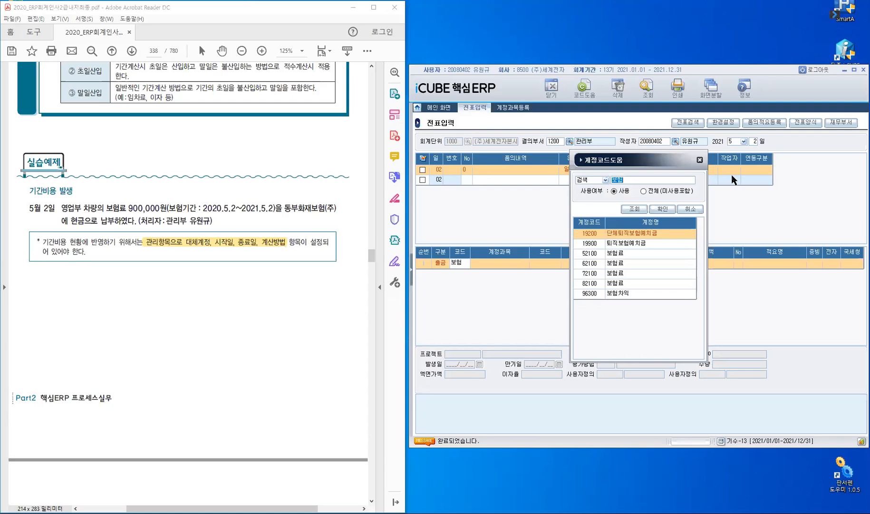
key(Down)
key(Down)
key(Down)
key(Down)
key(Down)
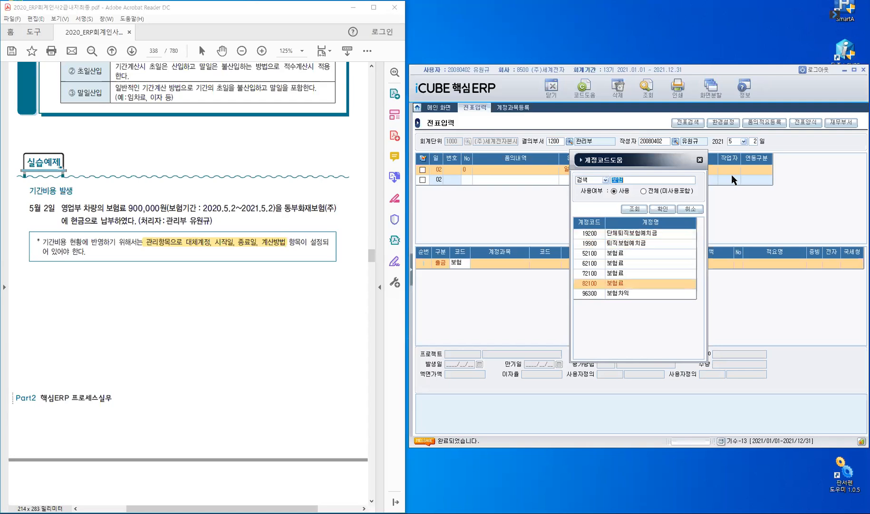
key(Return)
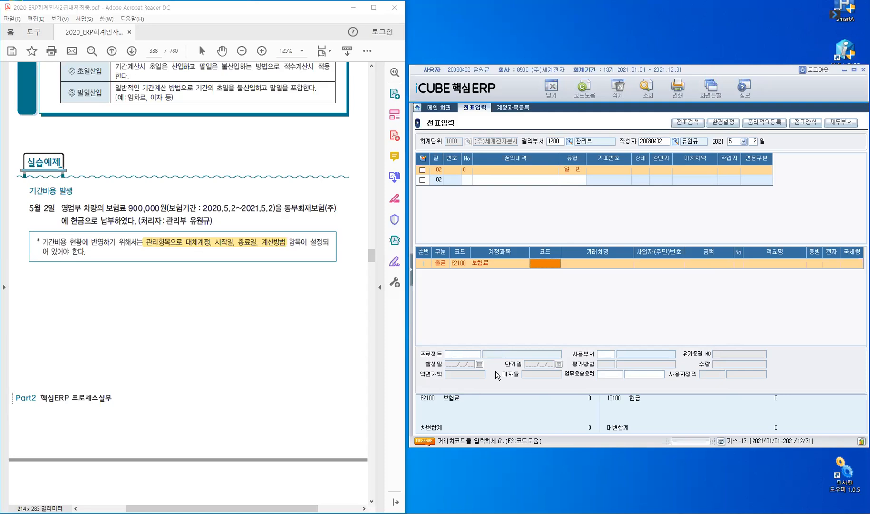
Set the 출금 line's account to 13300 선급비용 and its 거래처 to 동부화재보험(주).
click(459, 263)
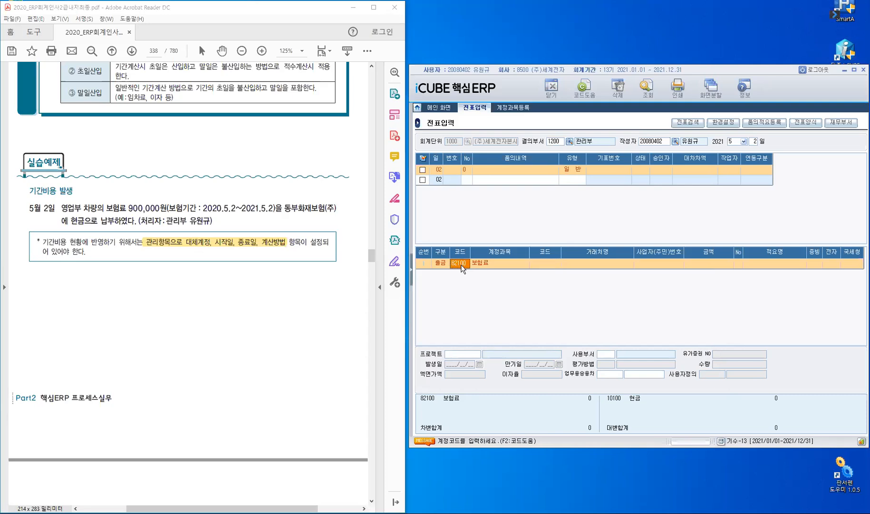
text(13300)
key(Return)
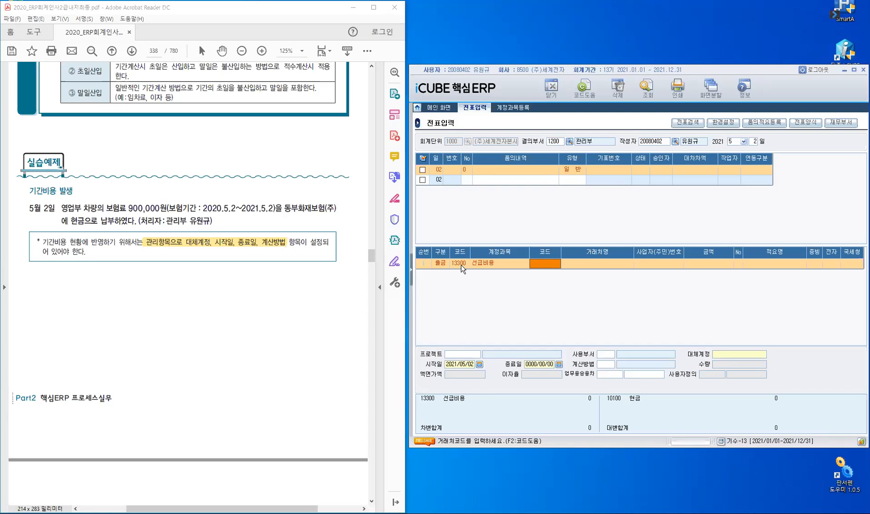
text(동부)
key(Return)
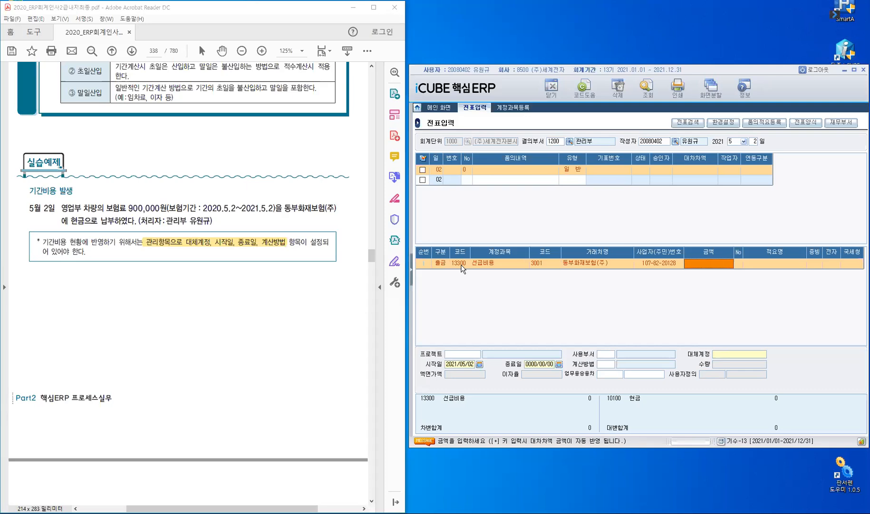
Enter 900,000 as the 선급비용 line's amount and 0 as its 적요 number.
text(900,000)
key(Return)
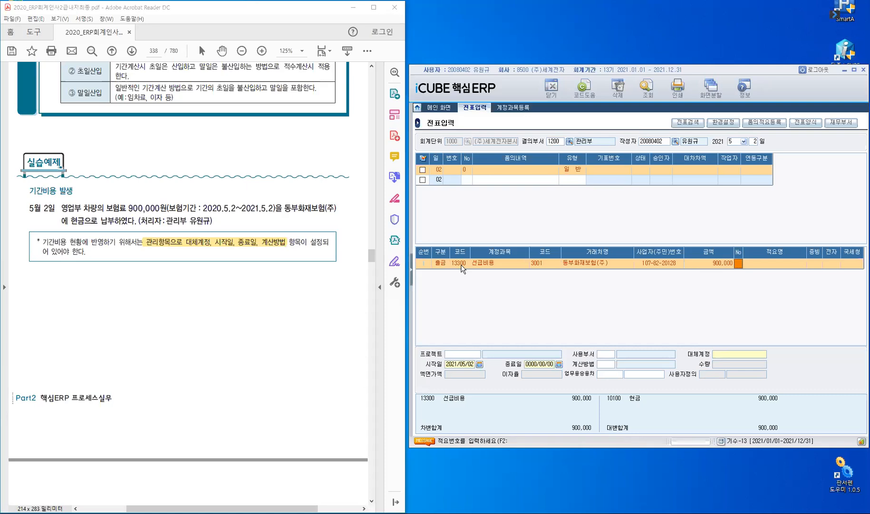
key(Return)
key(Return)
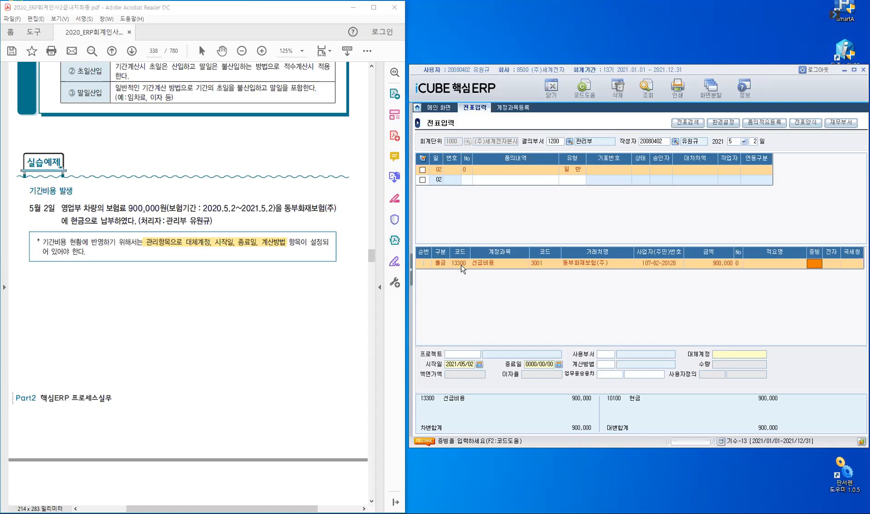
Set the 선급비용 line's 증빙 to 3 영수증(일반경비) with 제외대상내역구분 16 금융.보험 용역.
key(F2)
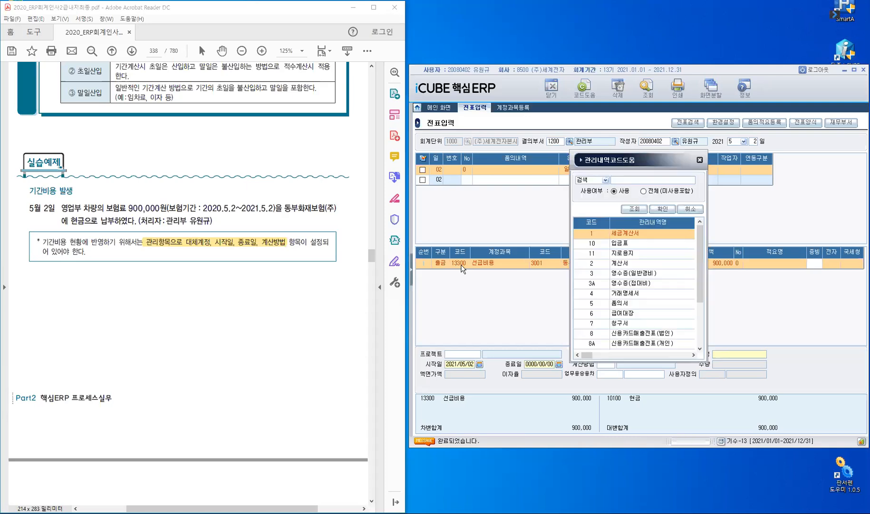
click(603, 276)
click(662, 211)
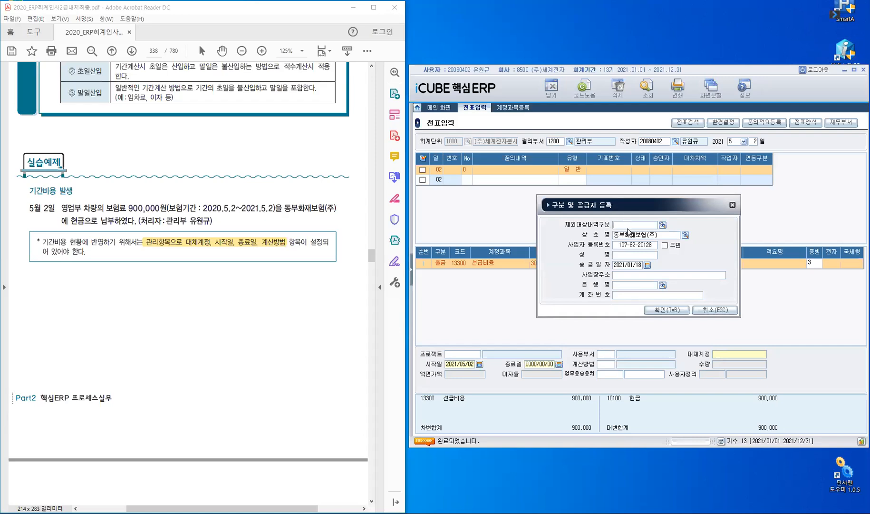
key(F2)
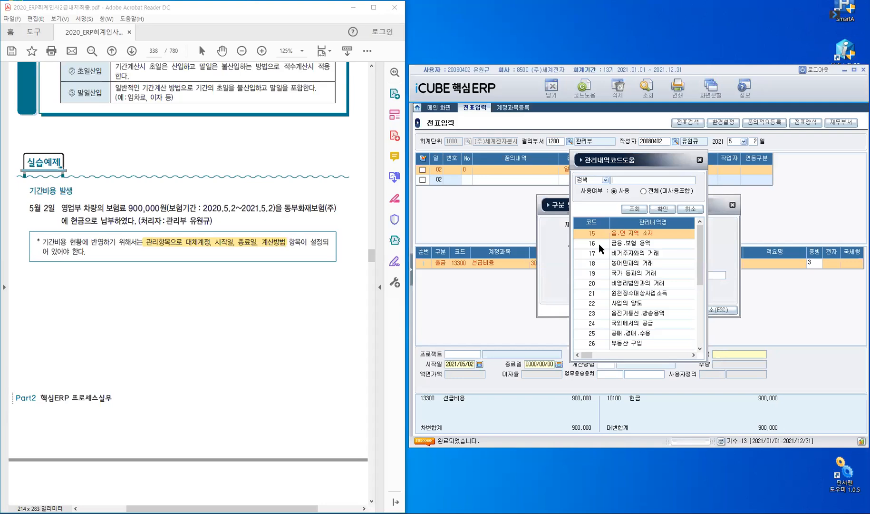
click(599, 243)
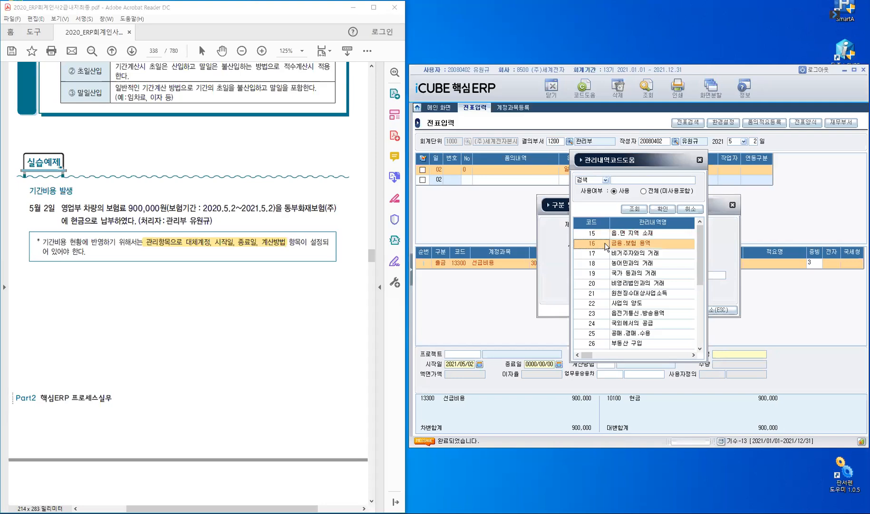
click(662, 212)
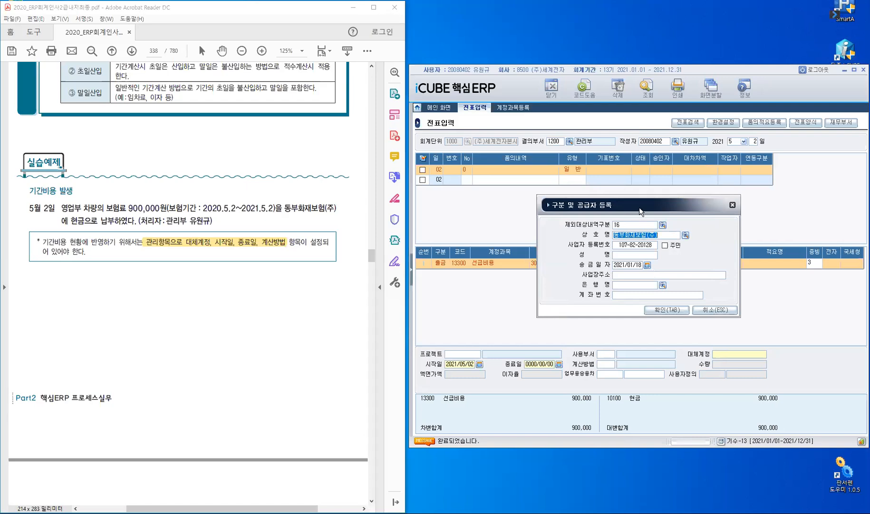
Clear the 송금일자 in the 구분 및 공급자 등록 dialog and confirm the supplier registration.
drag(590, 205, 648, 159)
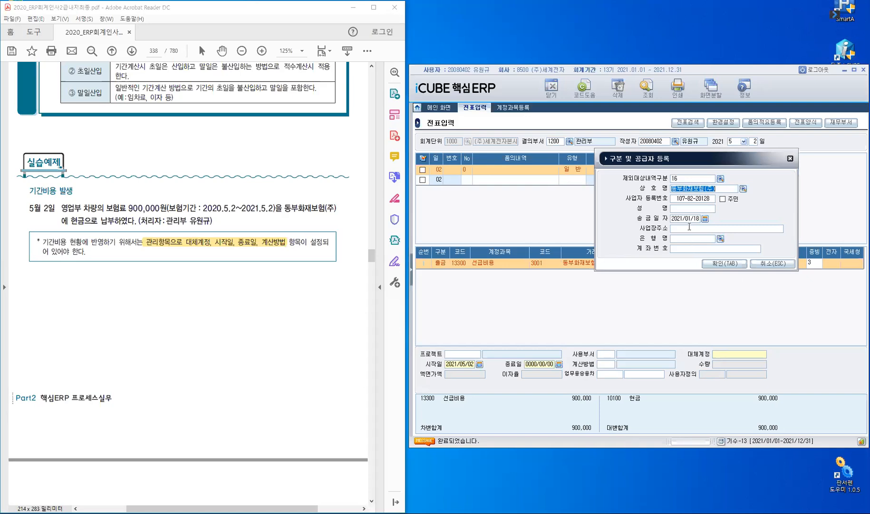
key(Return)
key(Return)
key(Return)
key(Delete)
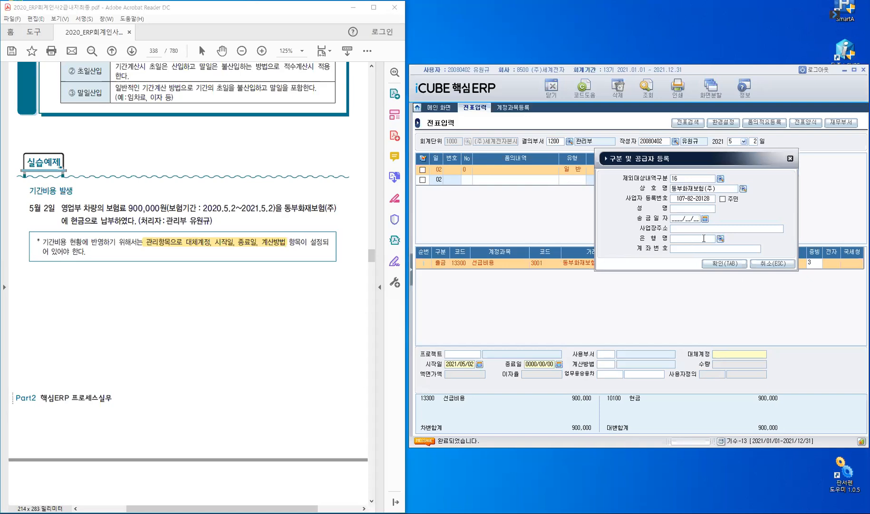
click(725, 264)
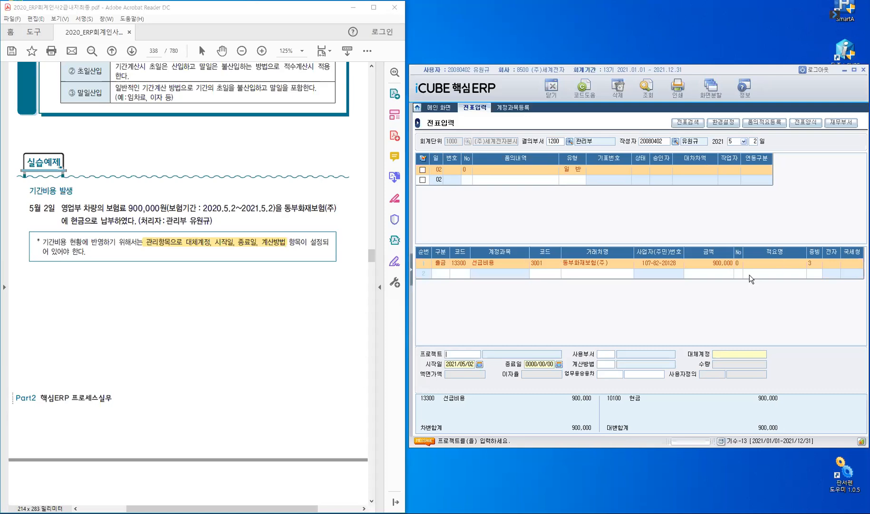
Assign 영업부 as the 선급비용 line's 사용부서, and mark 영업부 in the textbook's May 2 exercise.
key(Return)
text(영)
key(Return)
double_click(74, 210)
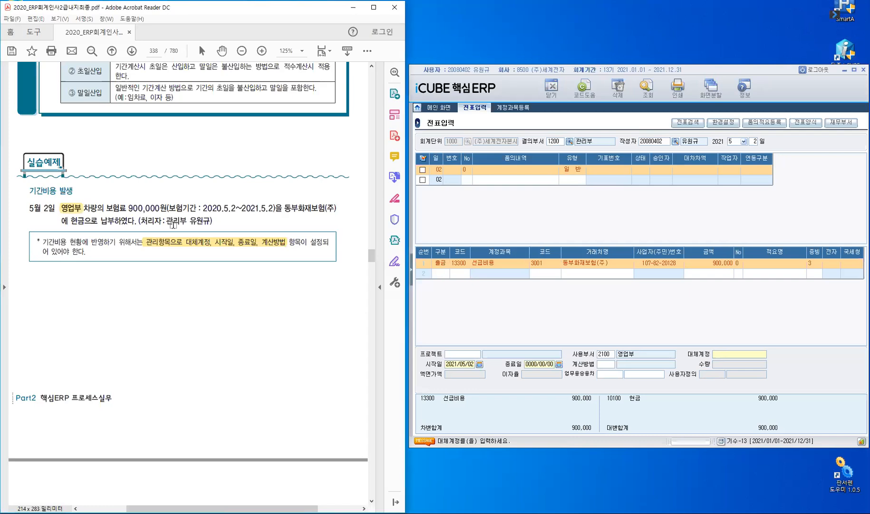
Look up accounts matching 보험료 and set the 선급비용 line's 대체계정 to 82100.
click(722, 354)
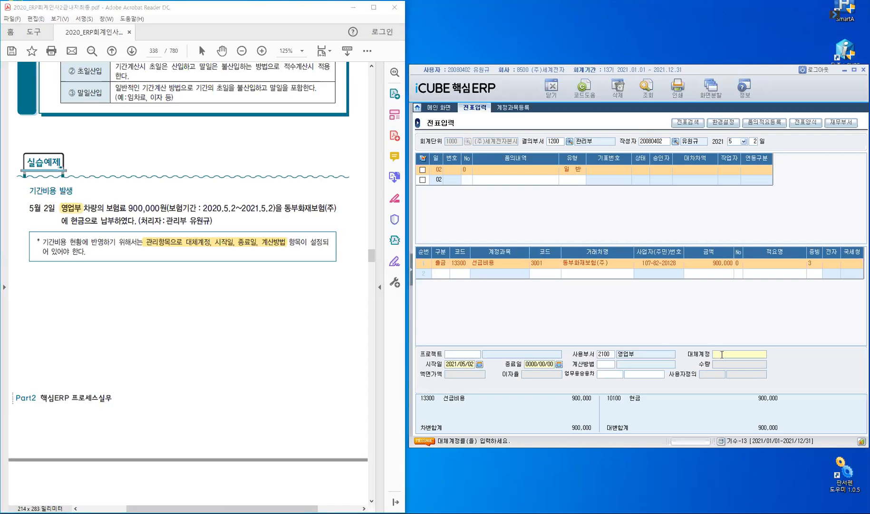
key(F2)
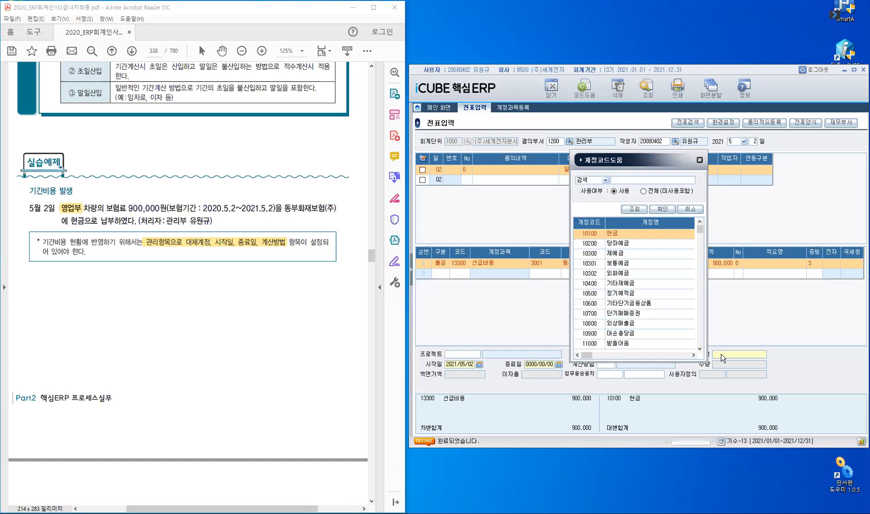
text(현험료)
key(Return)
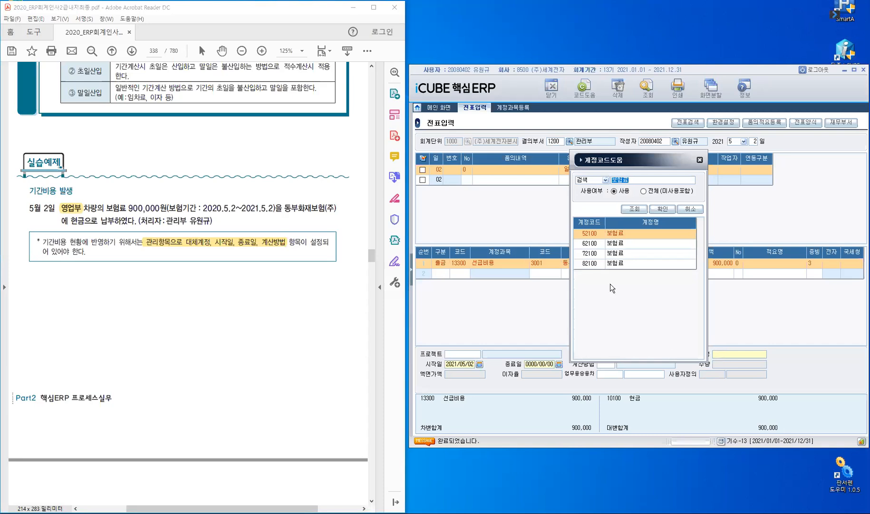
click(598, 262)
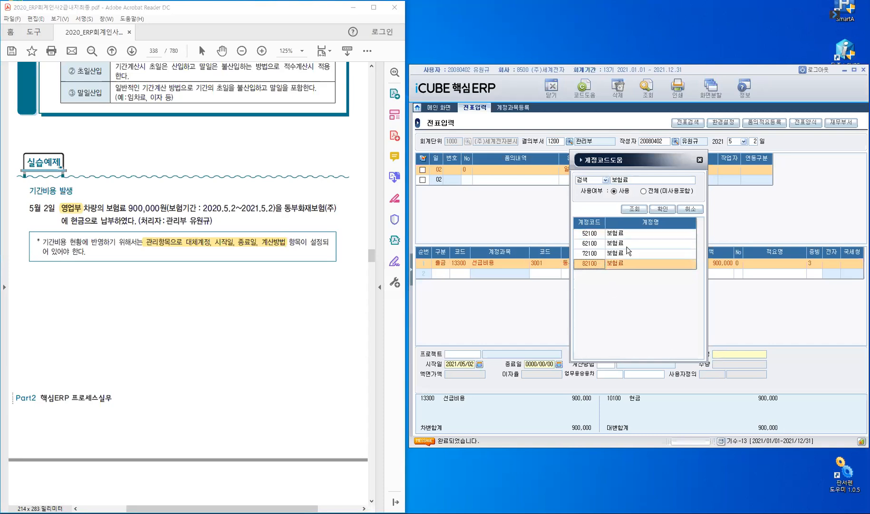
click(662, 209)
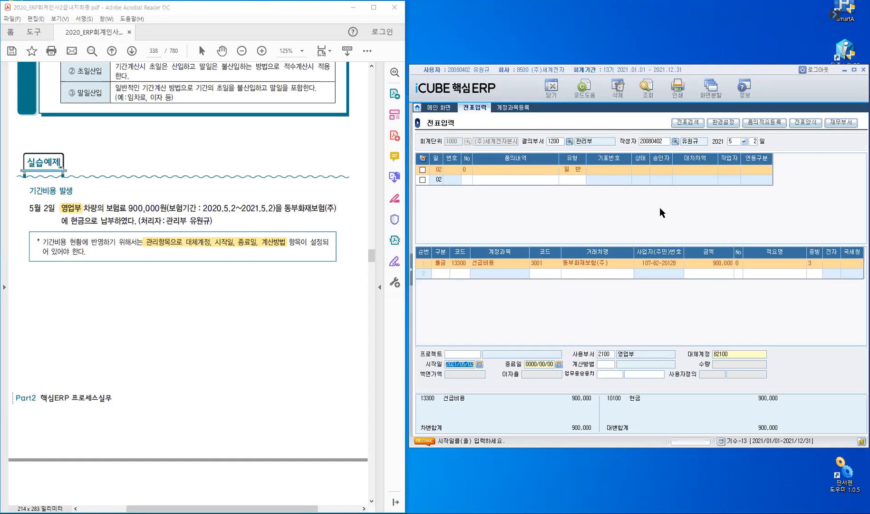
Keep the 시작일, set the 종료일 to 2022/05/02, and choose 1 양편넣기 as the 계산방법.
key(Return)
text(2)
text(022/)
text(05/02)
key(Return)
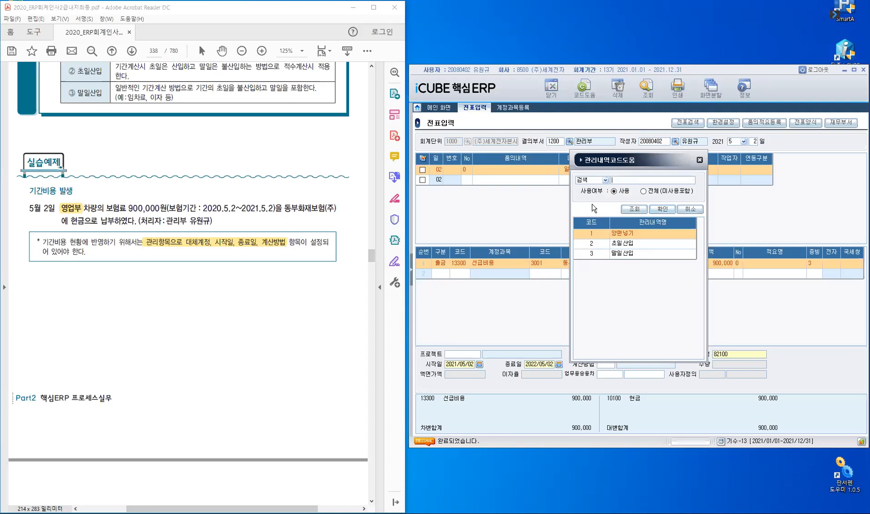
click(664, 209)
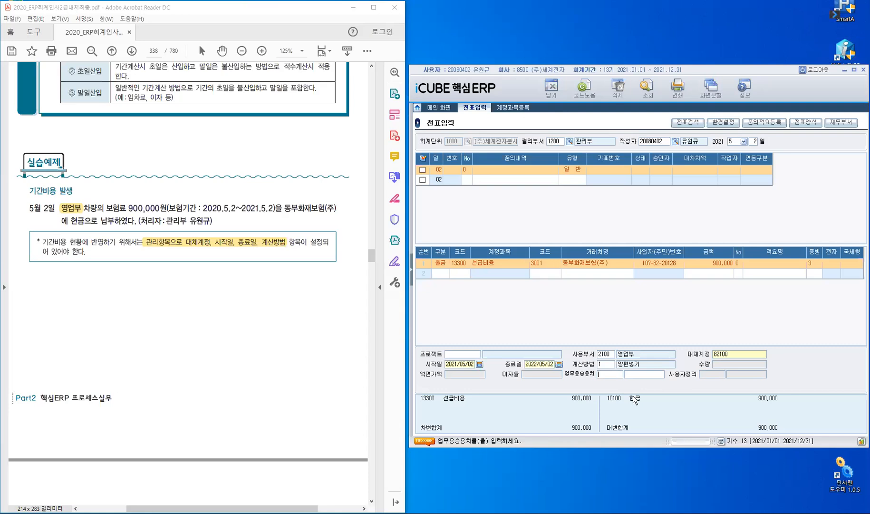
Finish the 선급비용 line without a 업무용승용차, save the May 2 voucher, and reselect it in the voucher list.
key(Return)
key(Return)
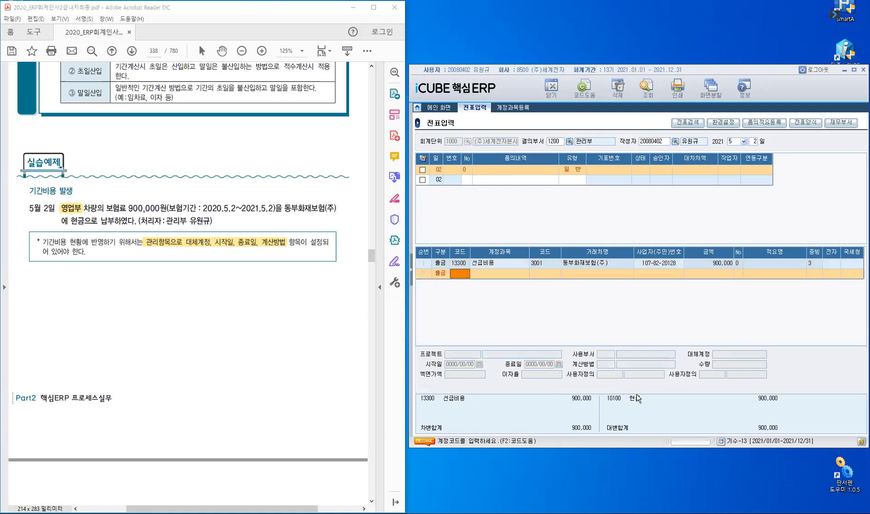
click(500, 263)
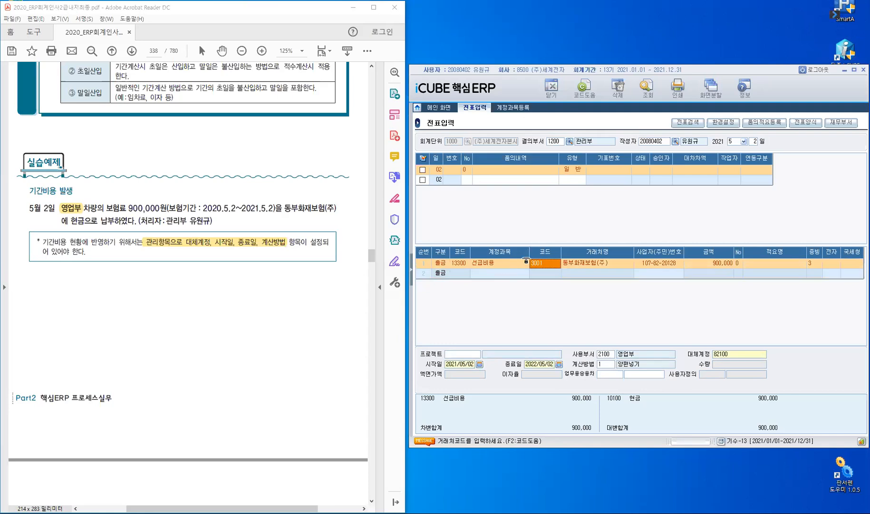
click(454, 179)
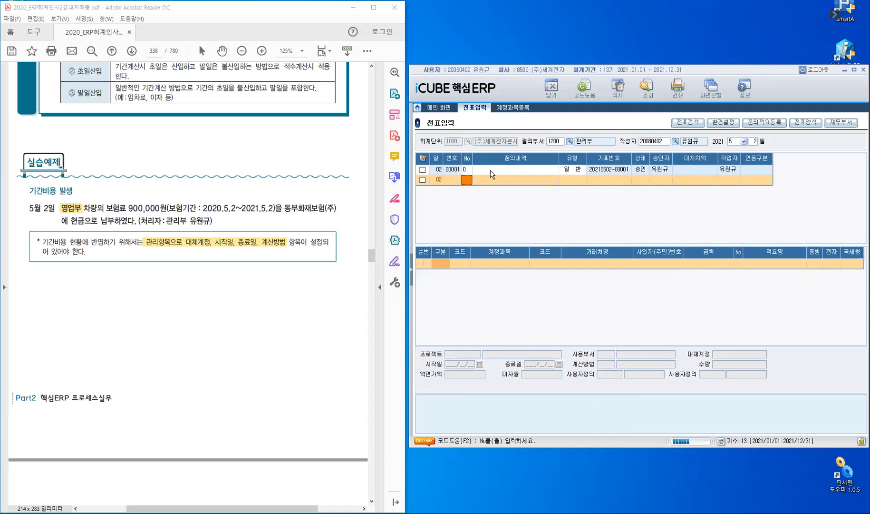
click(471, 172)
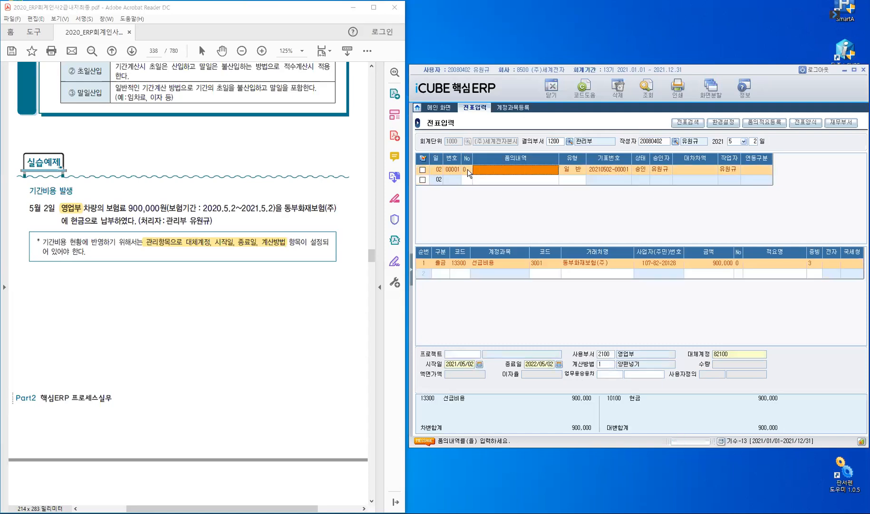
Open 기간비용현황 under 전표/장부관리, briefly checking the May 2 voucher in 전표입력 before returning to it.
click(412, 275)
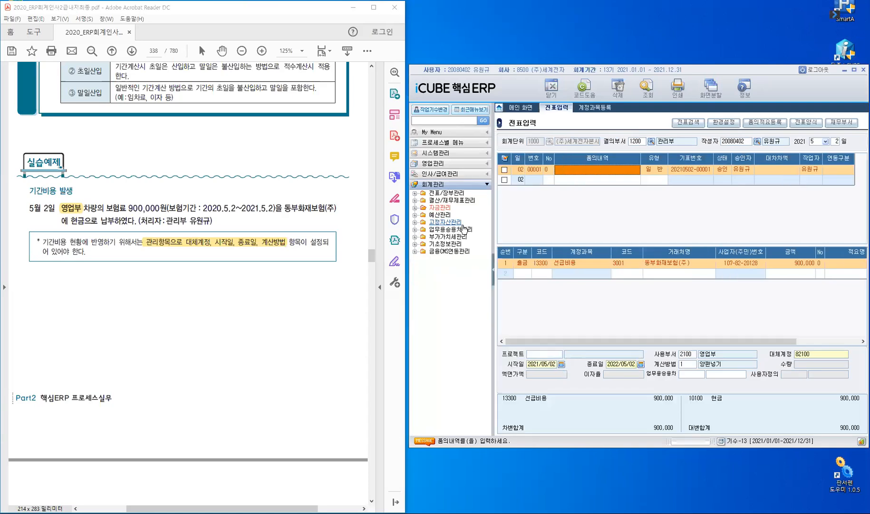
click(446, 194)
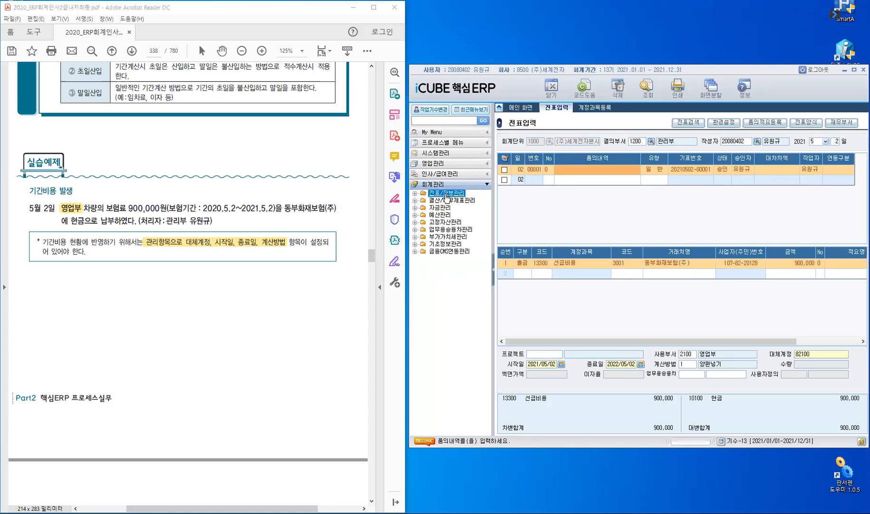
double_click(445, 194)
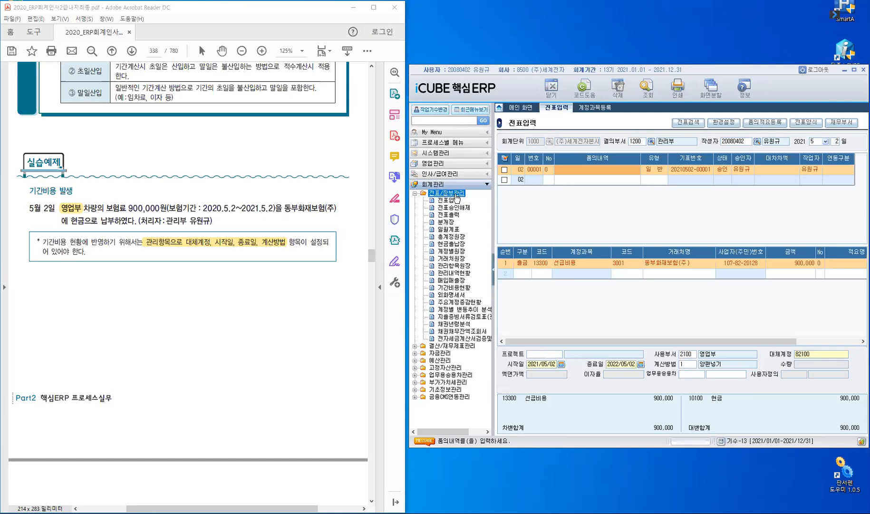
click(464, 291)
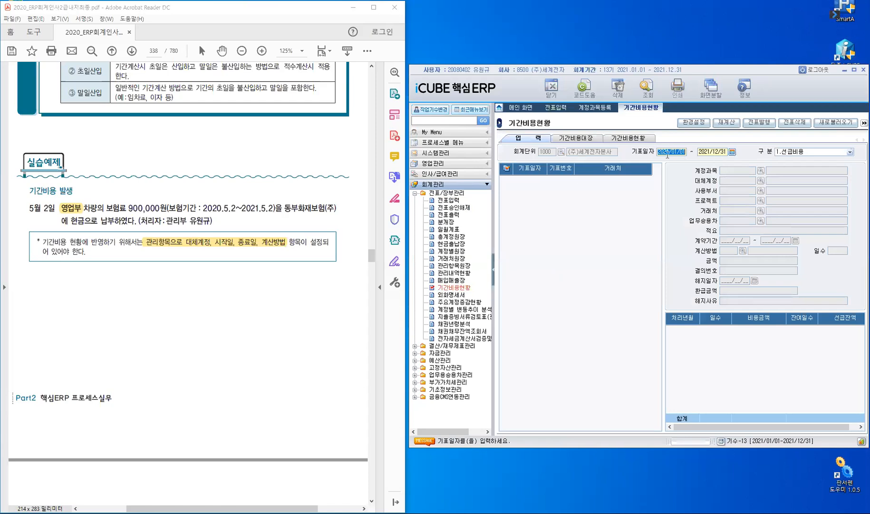
click(556, 107)
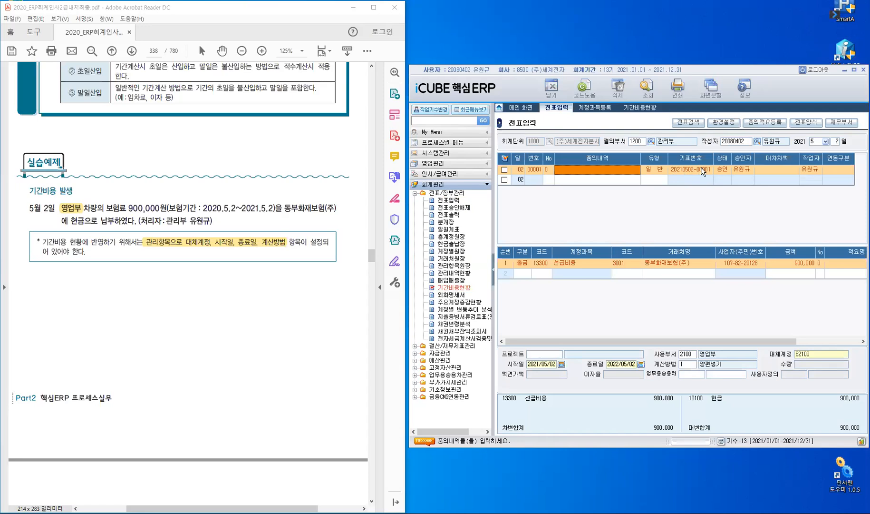
click(645, 109)
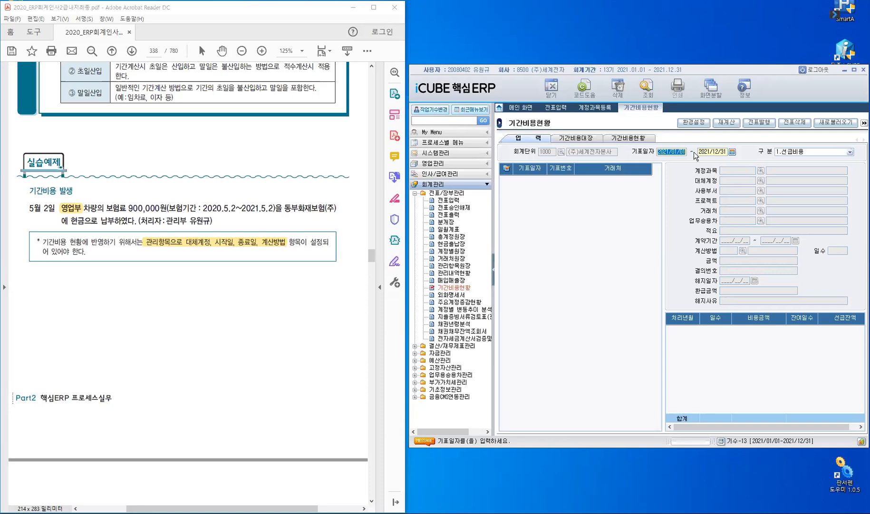
Retrieve the 1.선급비용 entries for 기표일자 2021/01/01 to 2021/12/31 and open the 동부화재보험(주) entry.
key(Return)
click(850, 152)
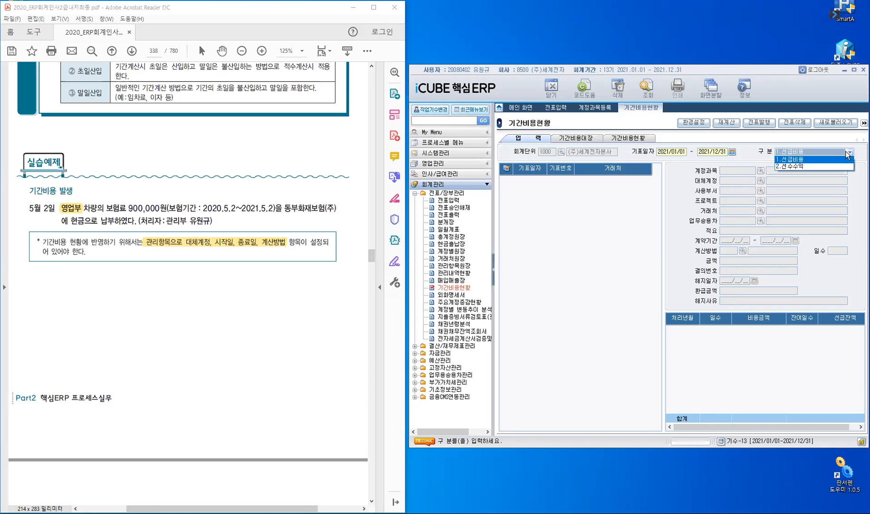
click(848, 153)
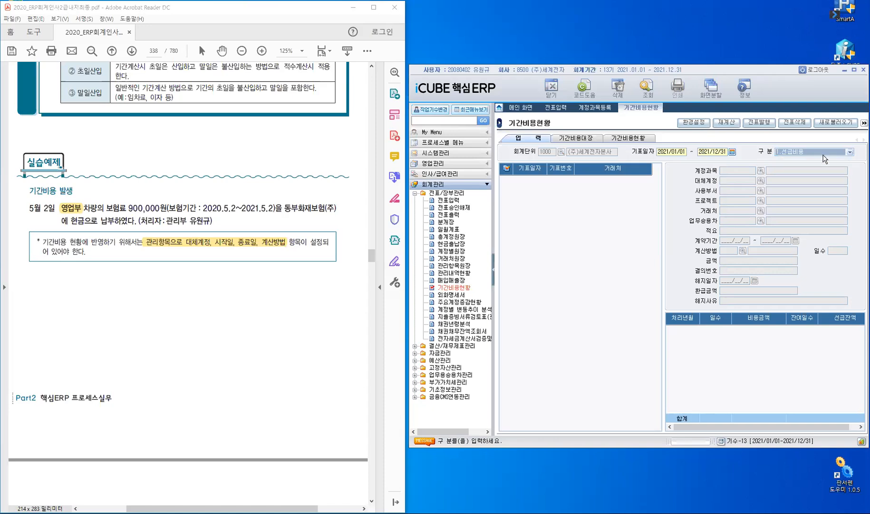
click(825, 157)
click(825, 162)
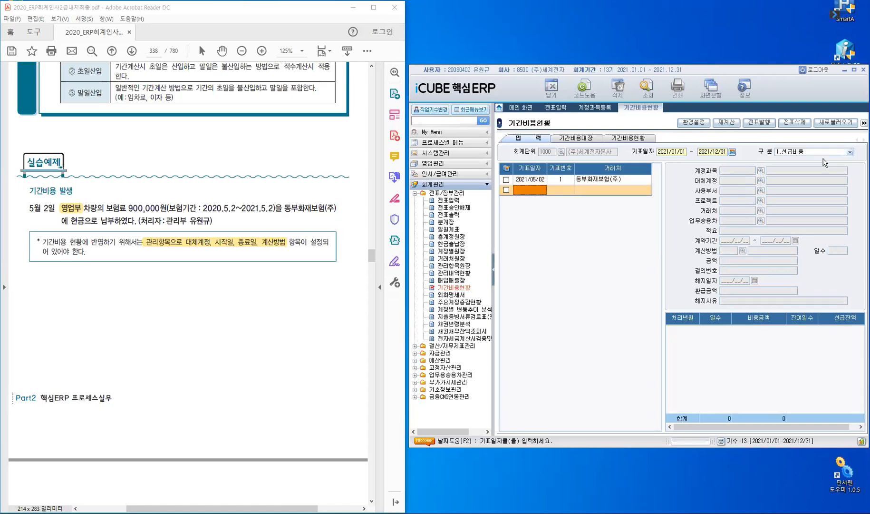
click(531, 181)
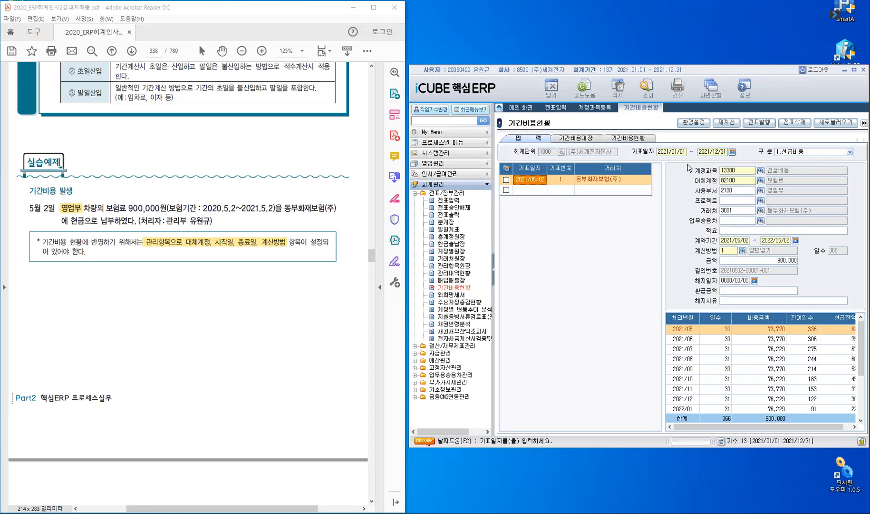
Examine the 동부화재보험(주) entry's monthly 비용금액 schedule, including the 2021/05 and 2021/12 rows and the 선급잔액.
click(495, 275)
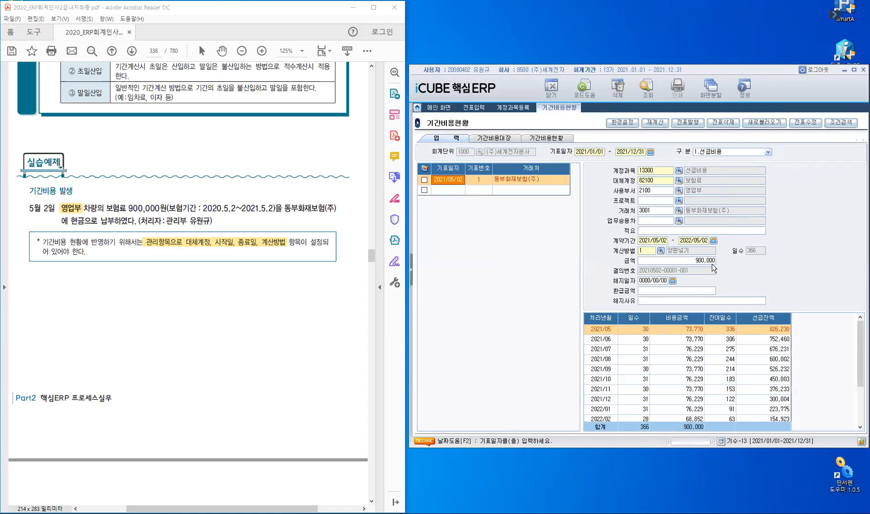
click(602, 331)
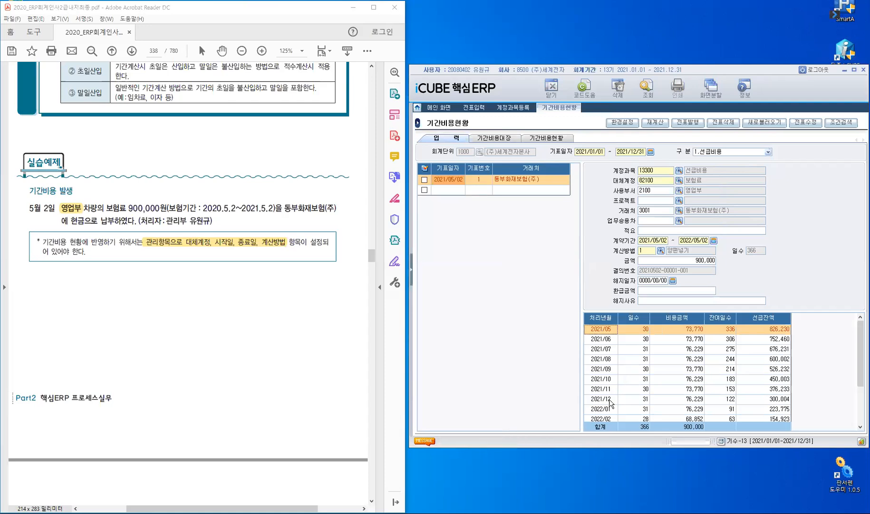
click(609, 399)
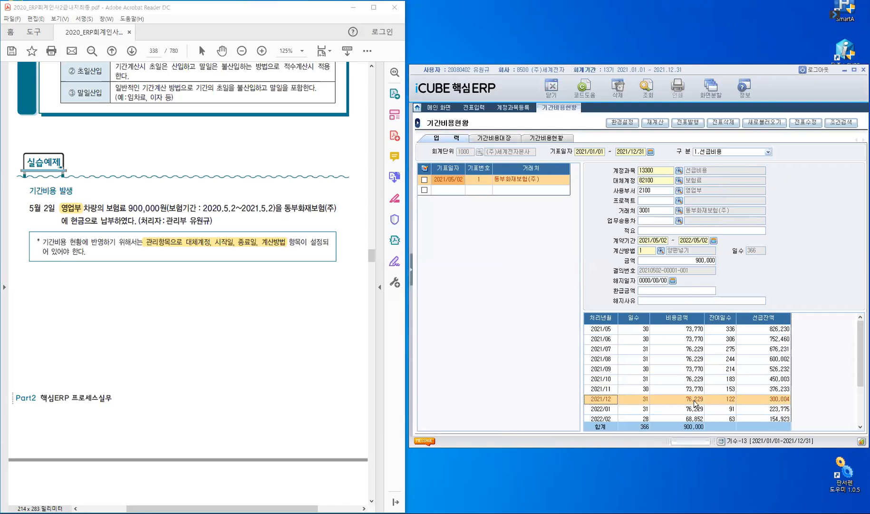
click(765, 404)
click(700, 121)
click(449, 192)
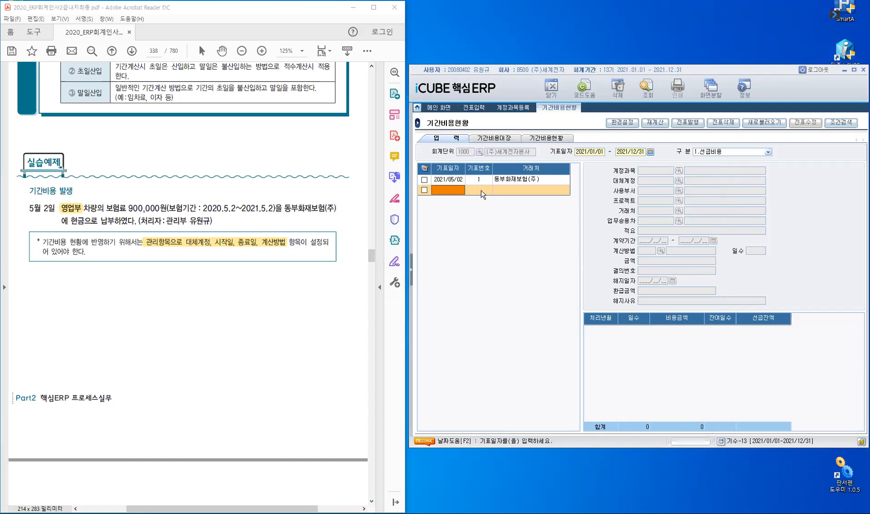
click(446, 180)
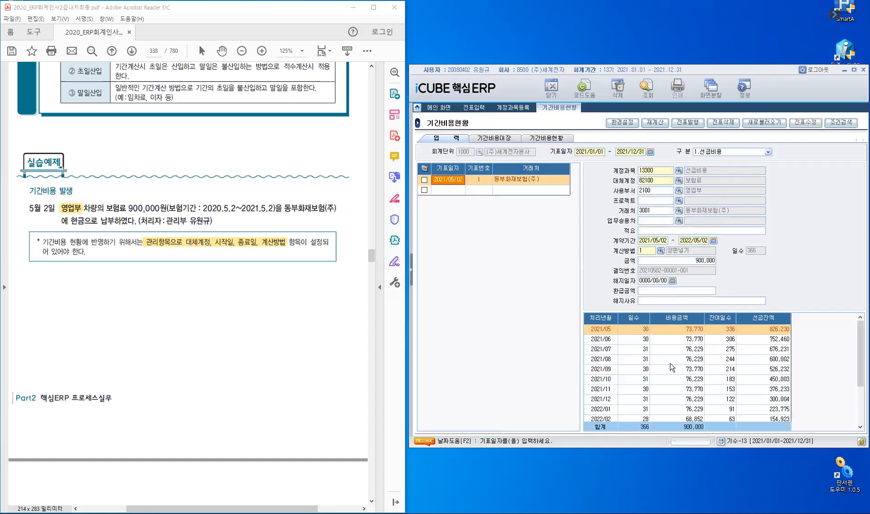
Retrieve the 1.선급비용 ledger in 기간비용대장 for 기표일자 2021/01/01 to 2021/12/31 and review the entry's columns.
click(504, 140)
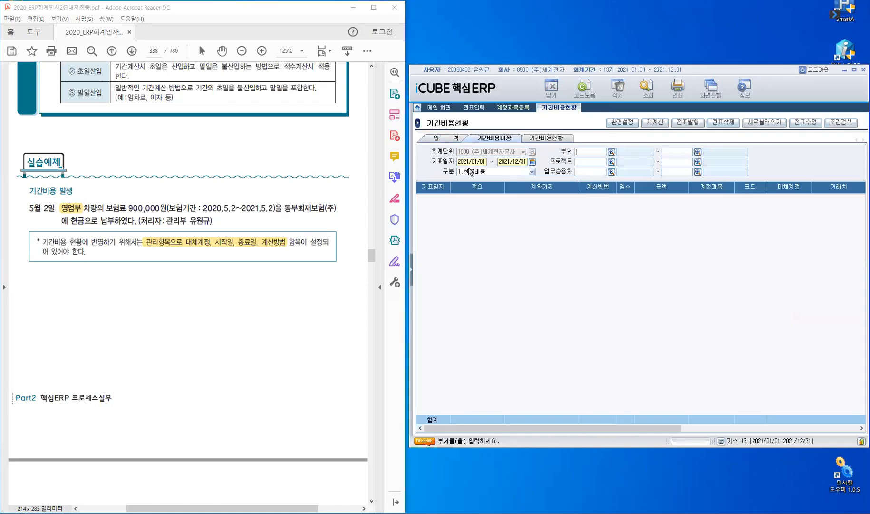
click(653, 93)
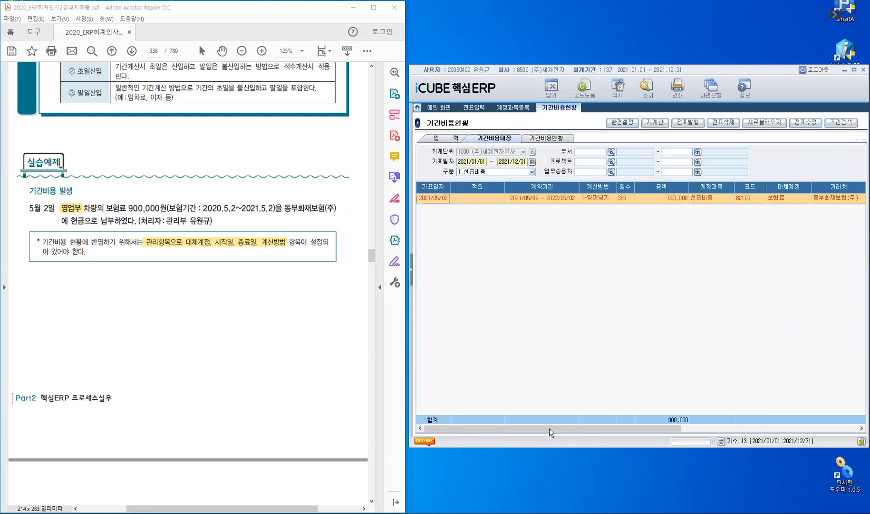
drag(652, 425, 749, 414)
drag(521, 405, 542, 299)
Retrieve the 1.선급비용 status in the 기간비용현황 view for 계약기간 2021/01 to 2021/12 and review 조회기간비용 and 선급잔액.
click(560, 138)
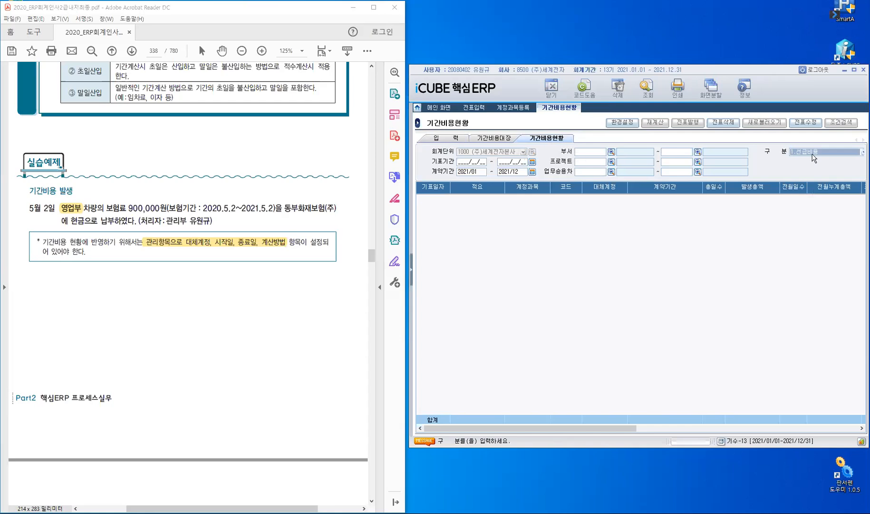
key(Return)
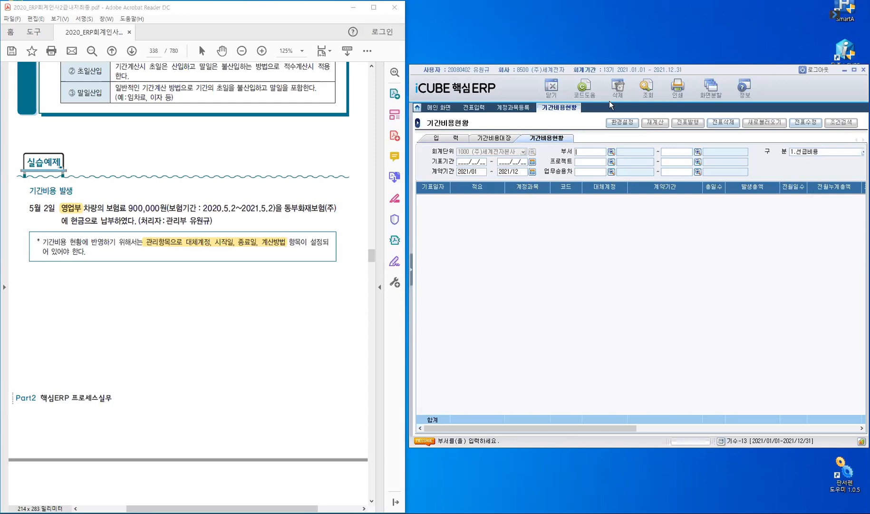
click(639, 97)
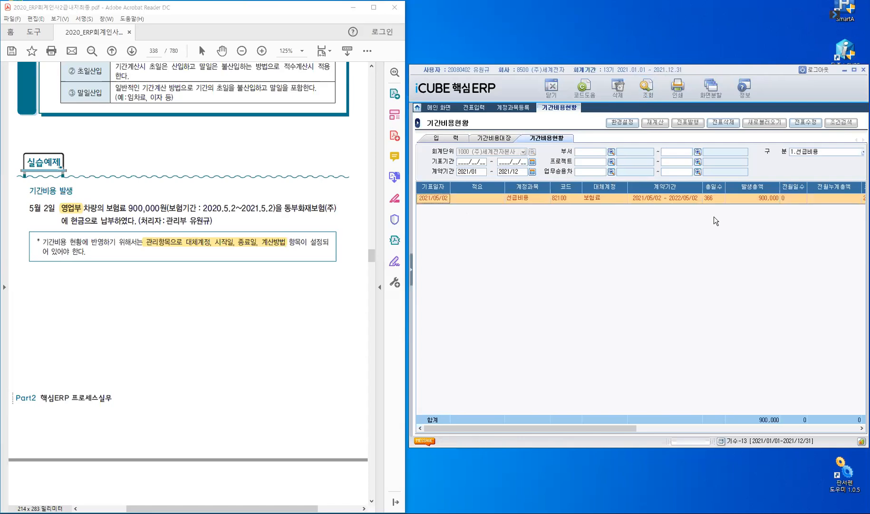
click(671, 426)
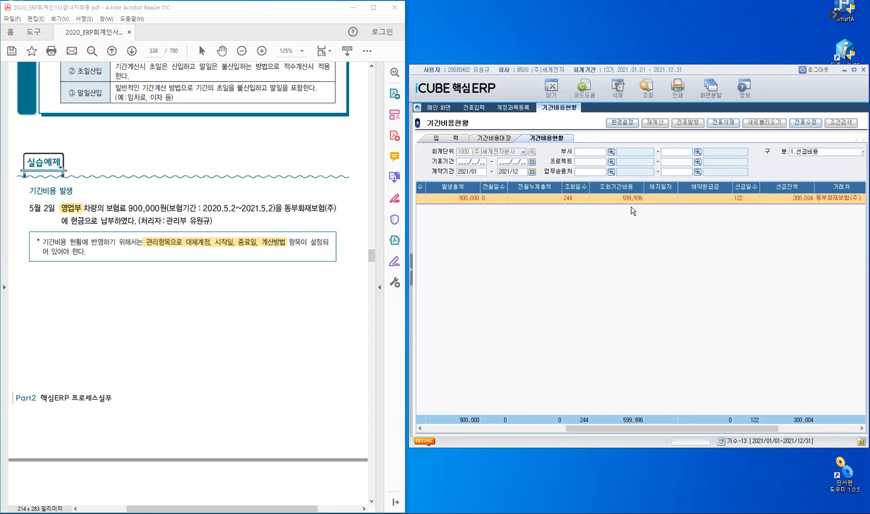
Compare the 동부화재보험(주) entry's monthly 비용금액 schedule with 조회기간비용 in the 기간비용현황 view, finishing on the entry's schedule.
click(452, 142)
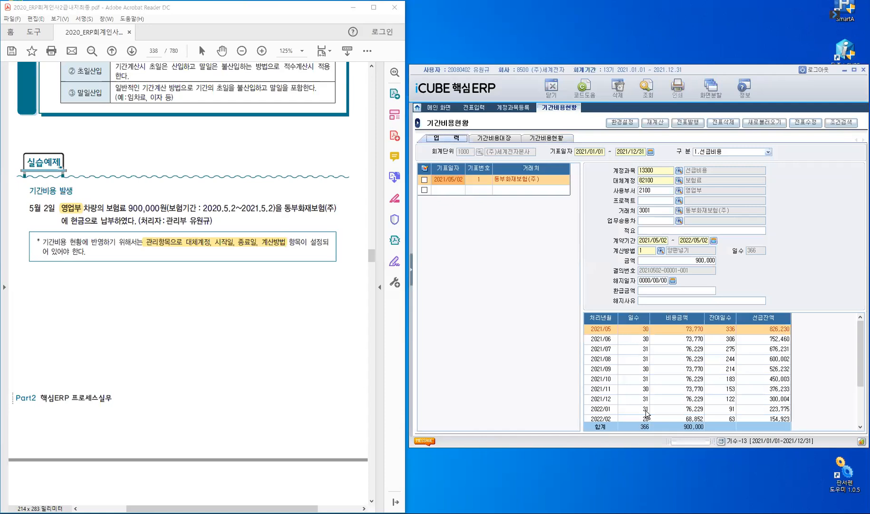
click(555, 141)
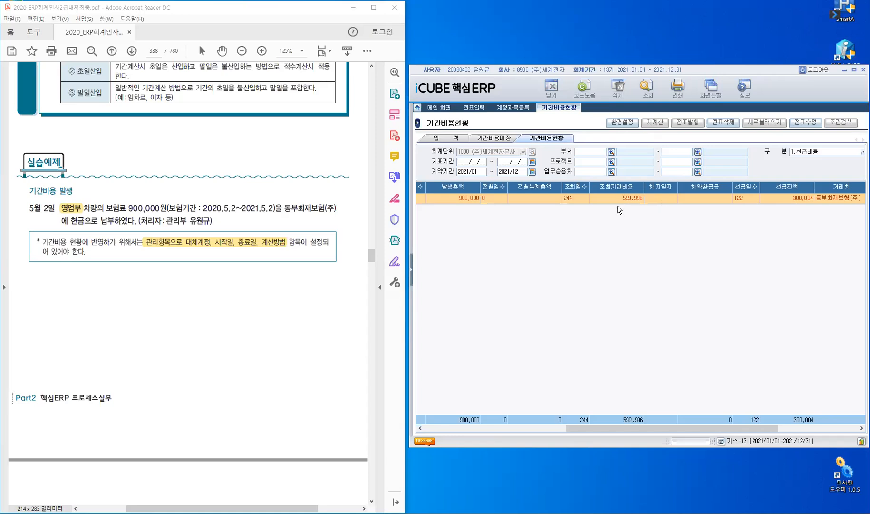
click(445, 141)
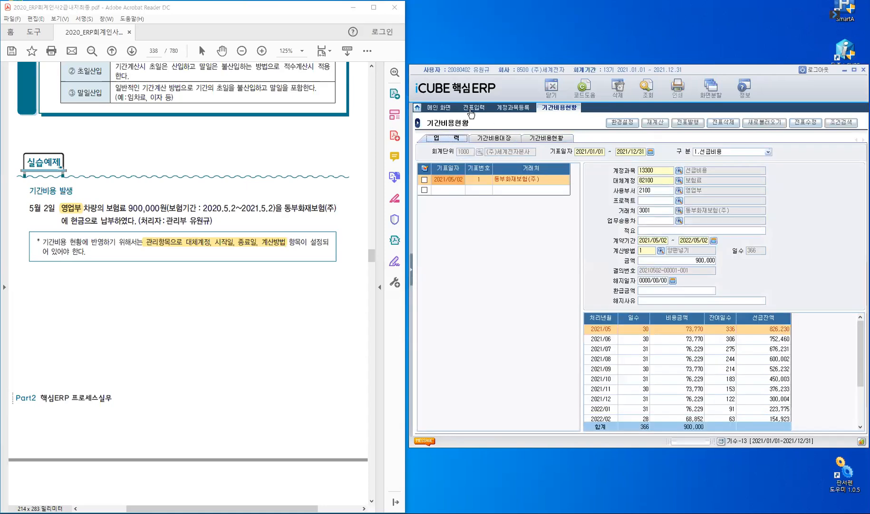
Return to the May 2 voucher in 전표입력 and review the textbook's voucher solution and 기간비용현황 example on page 339.
double_click(488, 178)
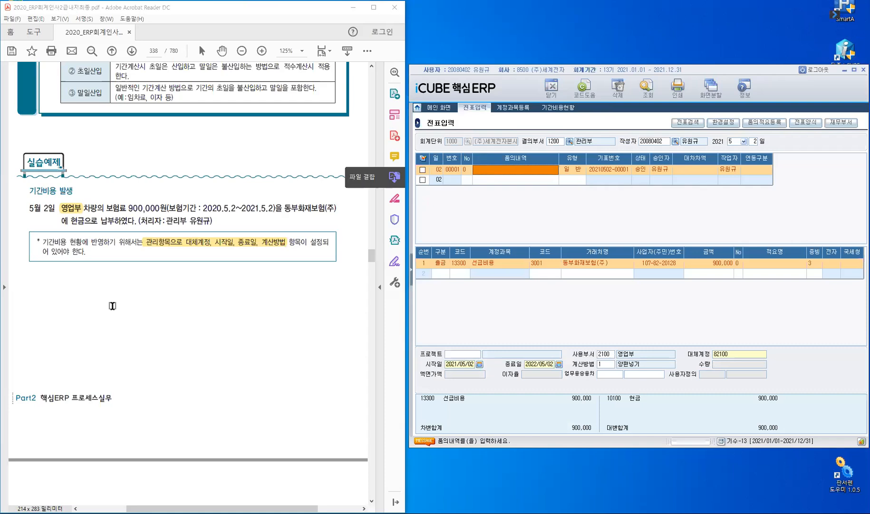
scroll(112, 306, down, 4)
scroll(208, 273, down, 5)
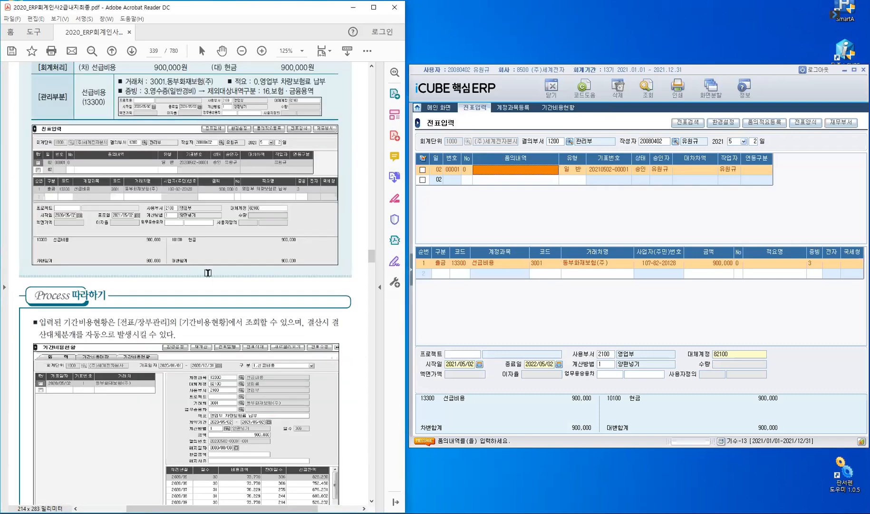
scroll(208, 283, down, 5)
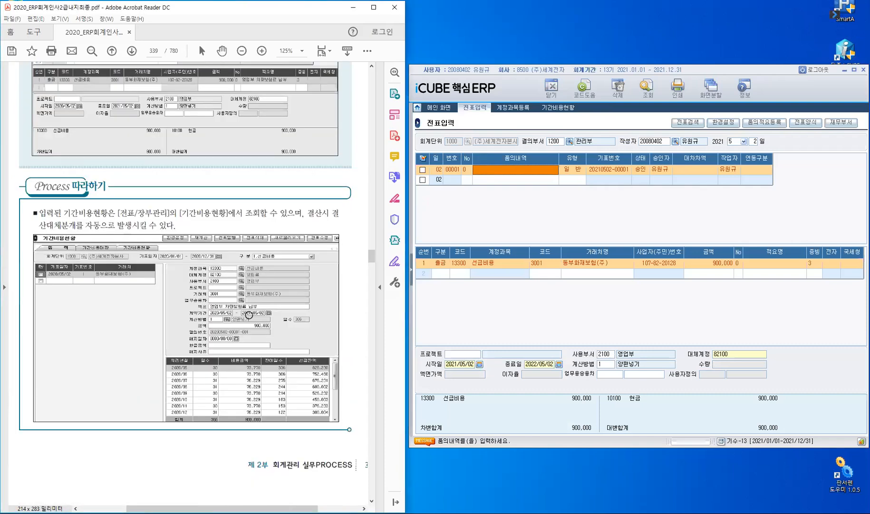